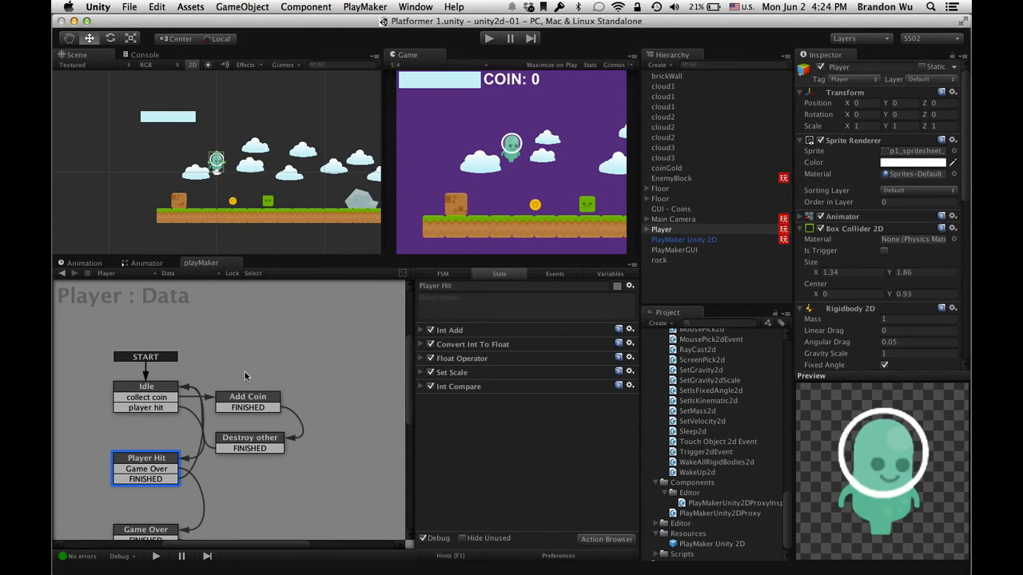
Step: Examine the Idle state's actions and look up the Get Collision 2d Info action in the Physics 2d category
{"action": "scroll", "coordinate": [235, 352], "scroll_direction": "down", "scroll_amount": 3}
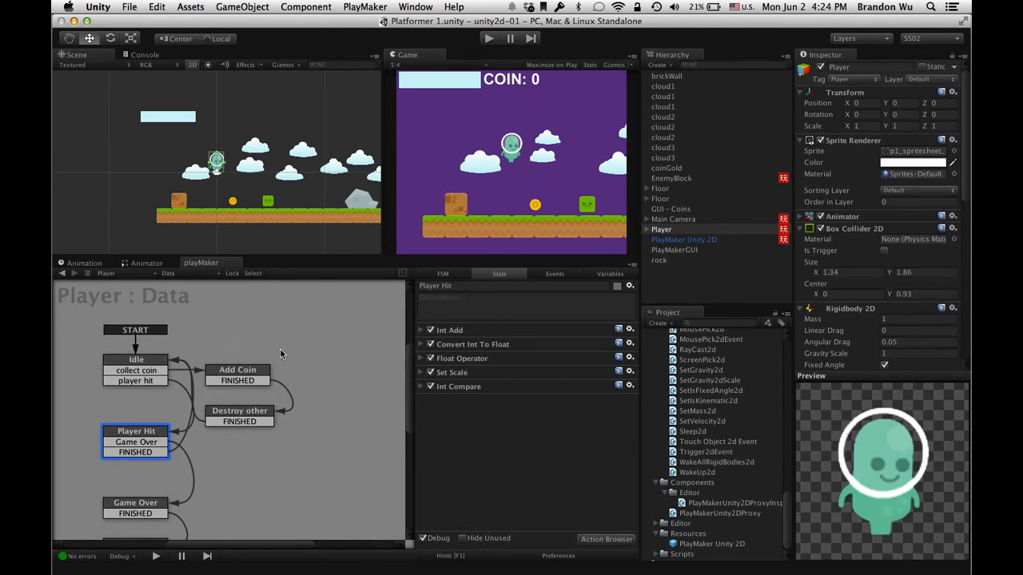
{"action": "left_click", "coordinate": [156, 365]}
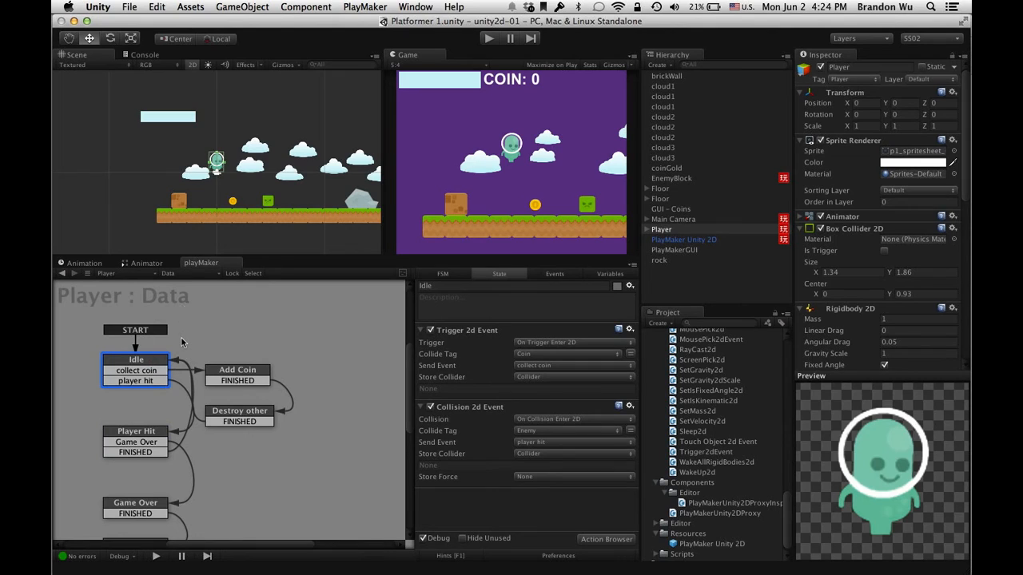
{"action": "middle_click_drag", "start_coordinate": [210, 341], "coordinate": [206, 318]}
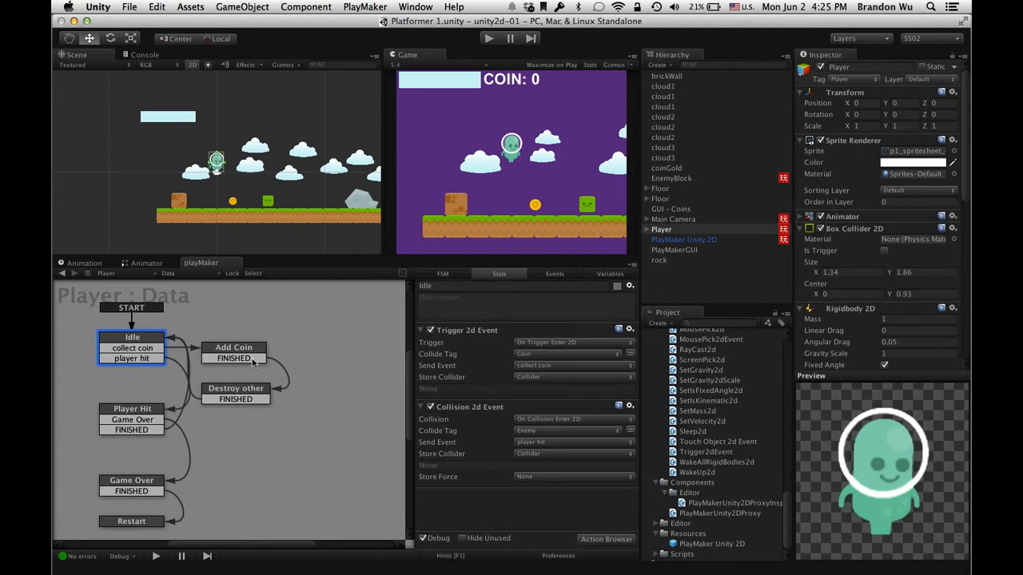
{"action": "left_click", "coordinate": [606, 538]}
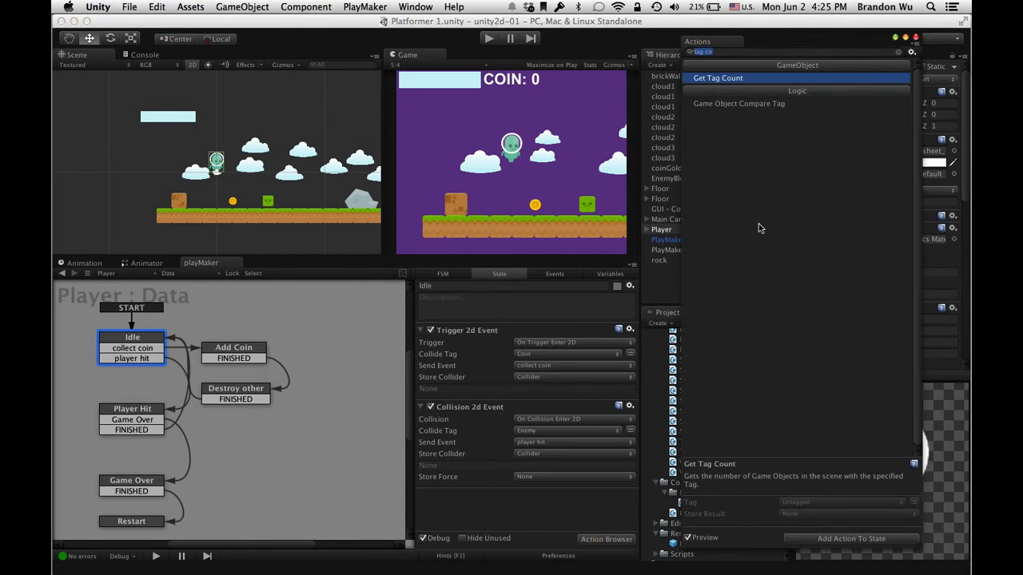
{"action": "left_click", "coordinate": [898, 52]}
{"action": "scroll", "coordinate": [792, 230], "scroll_direction": "down", "scroll_amount": 5}
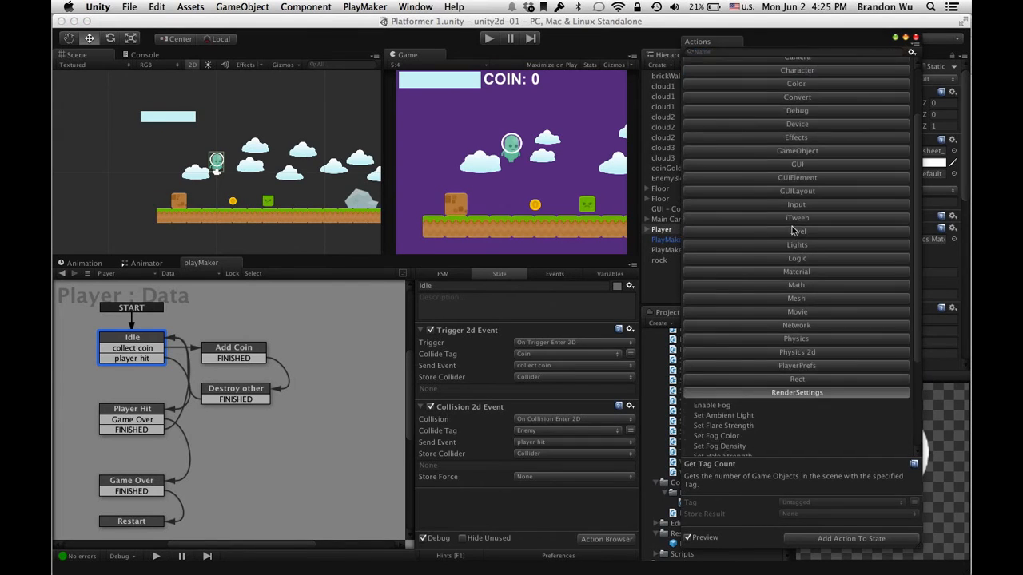
{"action": "left_click", "coordinate": [795, 285]}
{"action": "scroll", "coordinate": [795, 286], "scroll_direction": "down", "scroll_amount": 3}
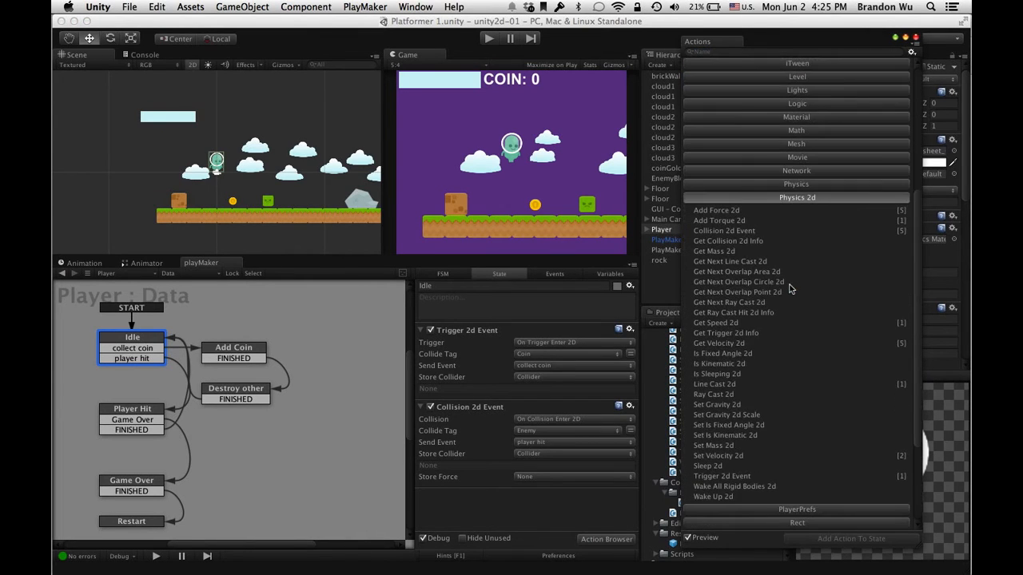
{"action": "left_click", "coordinate": [736, 242]}
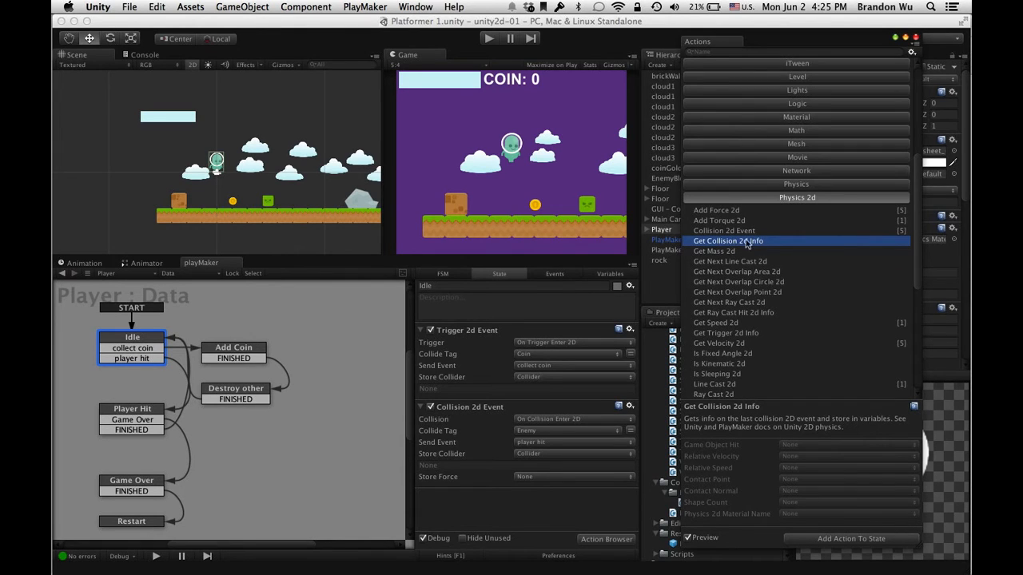
{"action": "left_click", "coordinate": [154, 339]}
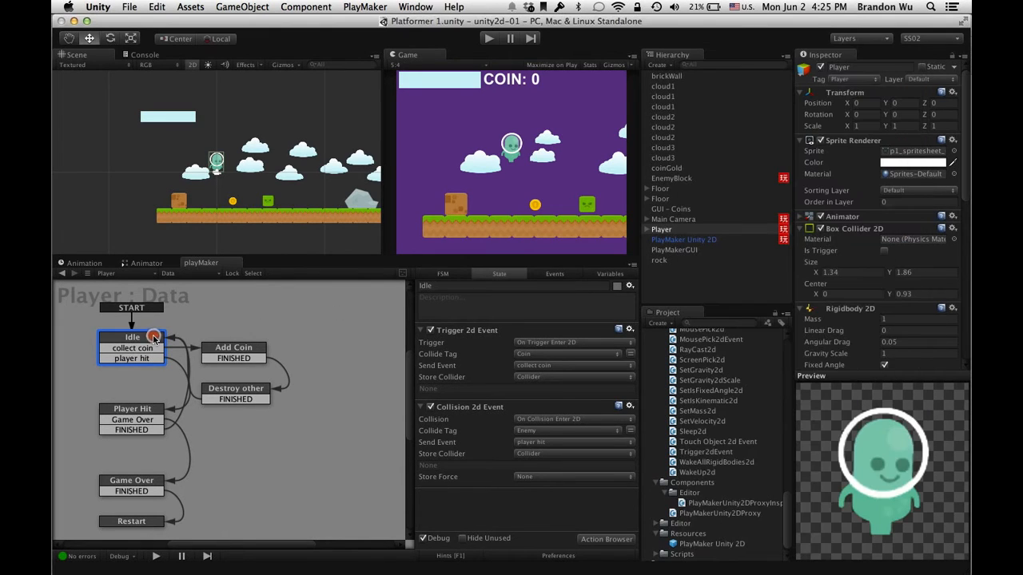
{"action": "right_click", "coordinate": [154, 339]}
{"action": "mouse_move", "coordinate": [191, 341]}
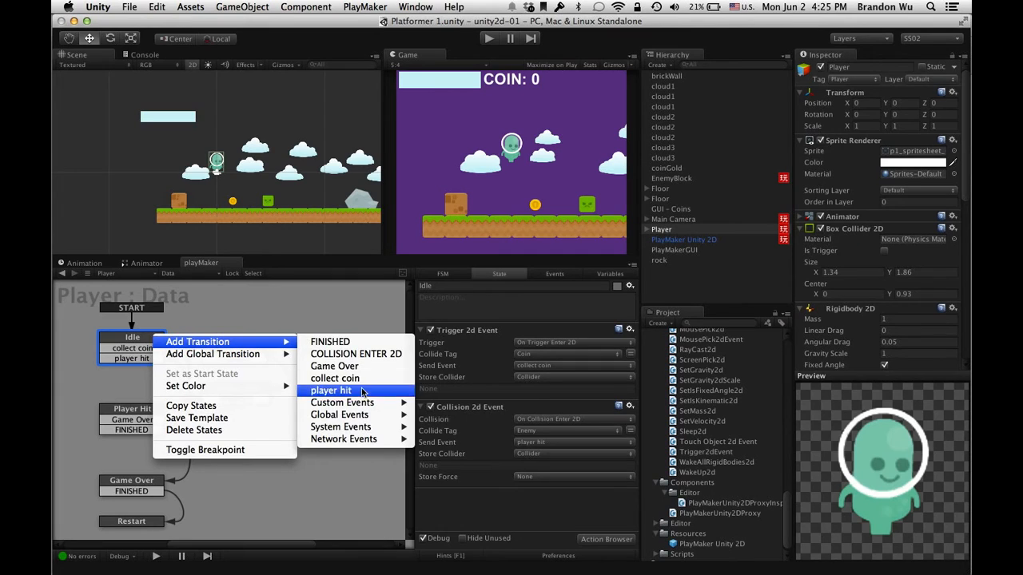
{"action": "mouse_move", "coordinate": [366, 402]}
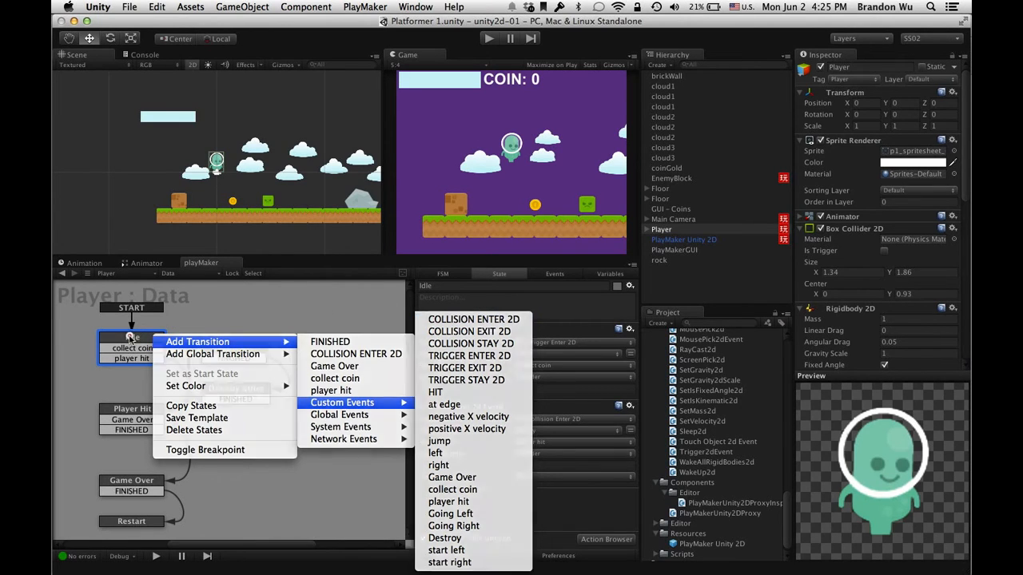
{"action": "left_click", "coordinate": [129, 338]}
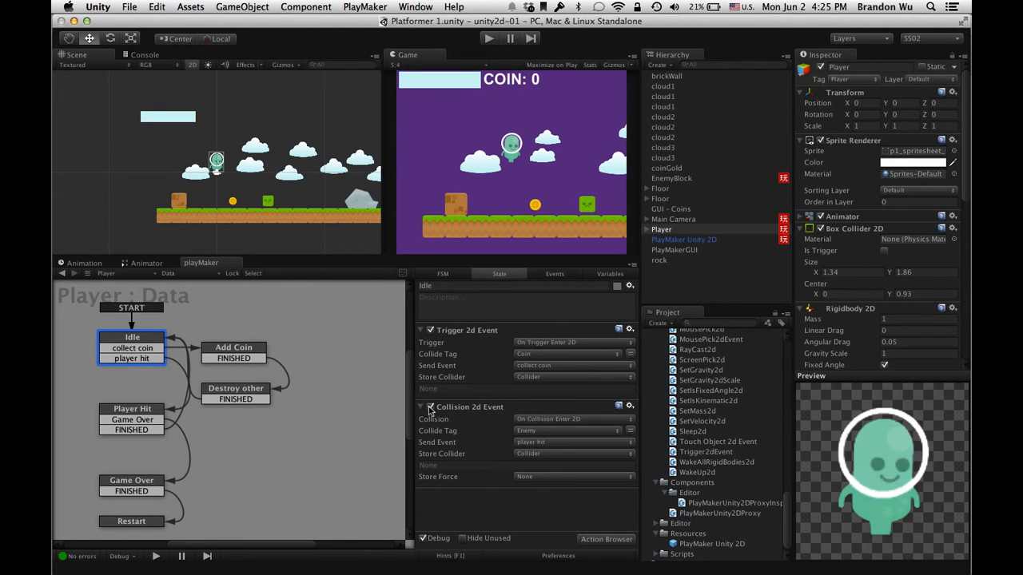
{"action": "left_click", "coordinate": [143, 344]}
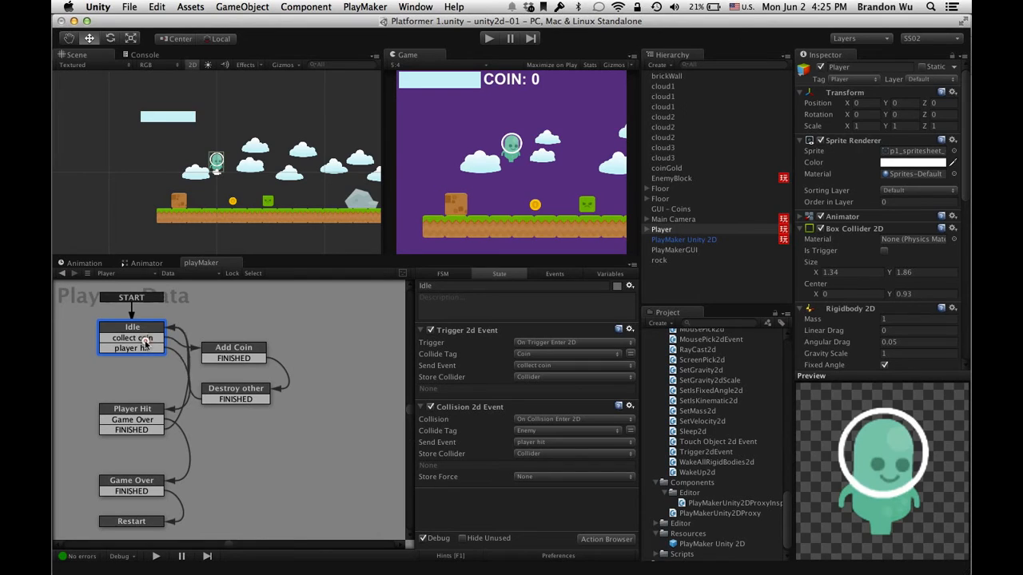
{"action": "left_click", "coordinate": [606, 538]}
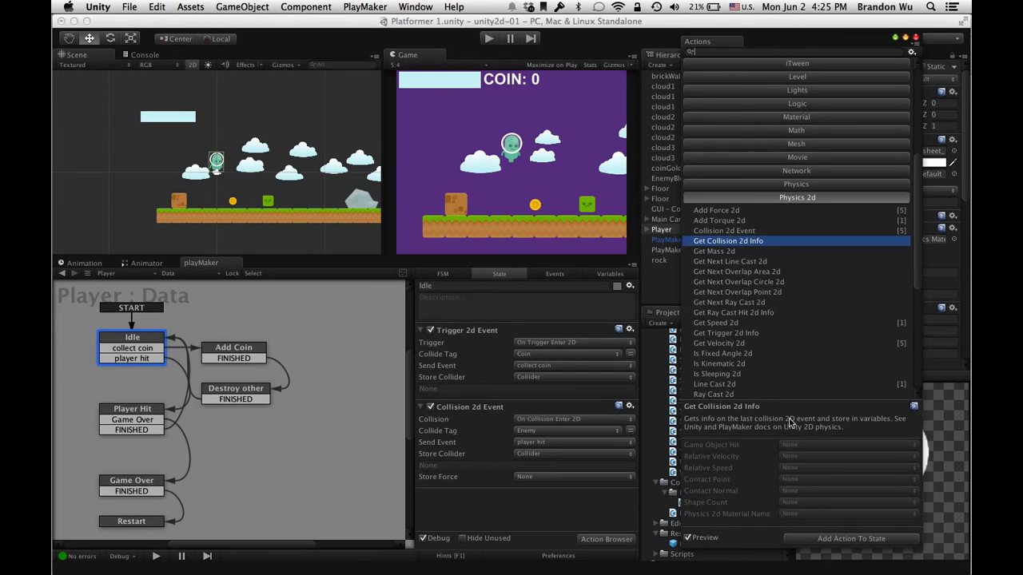
{"action": "key", "text": "q"}
{"action": "key", "text": "w"}
Step: Disable the Idle state's Collision 2d Event action and add a COLLISION ENTER 2D transition to that state
{"action": "left_click", "coordinate": [429, 406]}
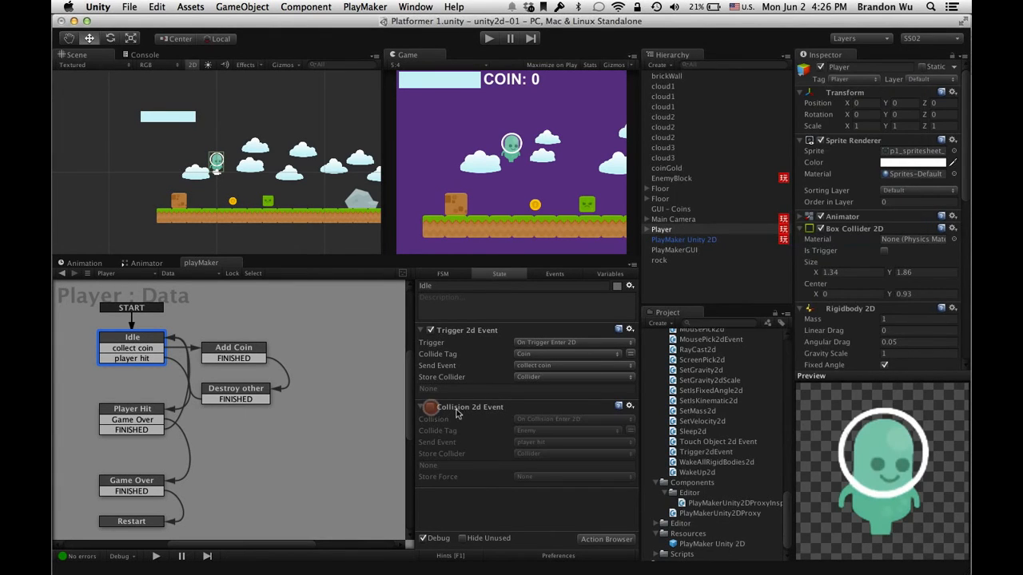
{"action": "left_click_drag", "start_coordinate": [152, 344], "coordinate": [152, 334]}
{"action": "right_click", "coordinate": [153, 328]}
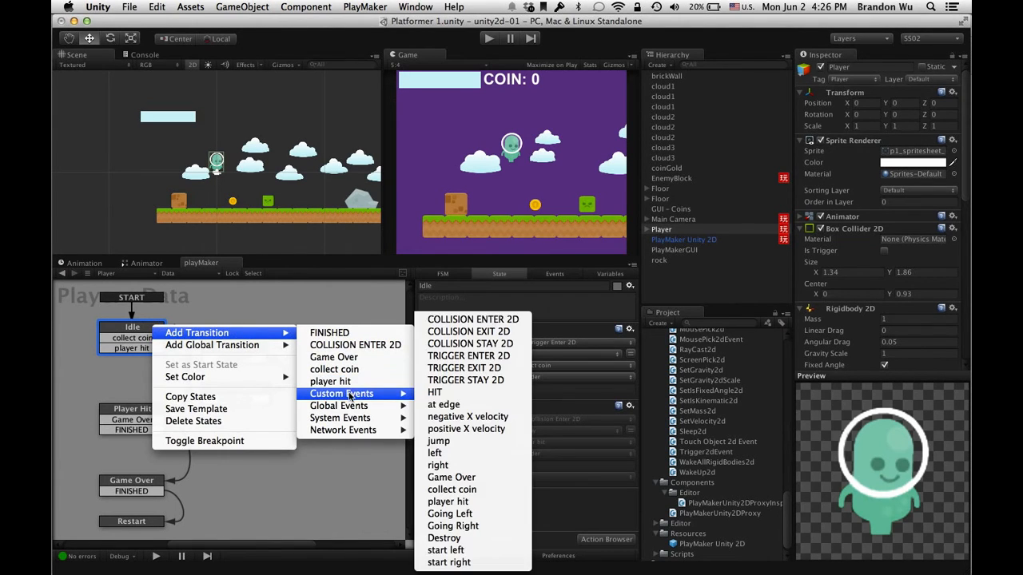
{"action": "left_click", "coordinate": [462, 326]}
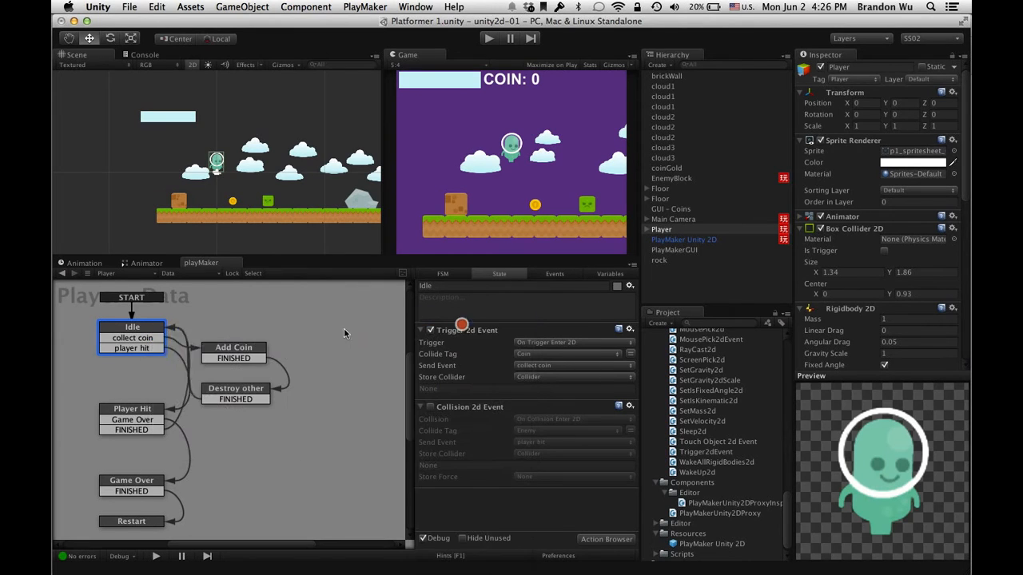
{"action": "left_click_drag", "start_coordinate": [172, 328], "coordinate": [150, 325]}
{"action": "middle_click_drag", "start_coordinate": [163, 384], "coordinate": [235, 405]}
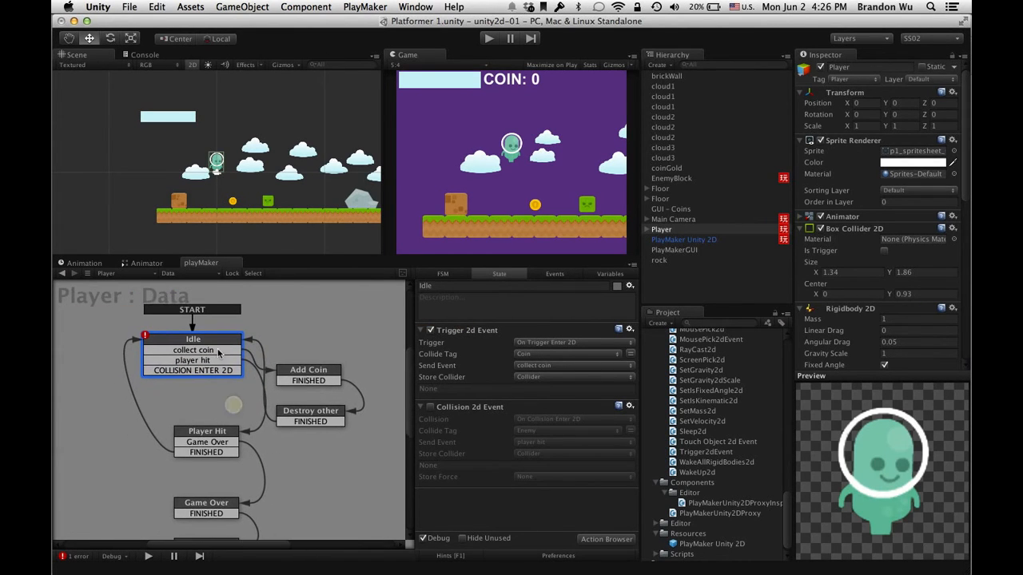
{"action": "mouse_move", "coordinate": [222, 346]}
{"action": "left_mouse_down"}
{"action": "mouse_move", "coordinate": [212, 354]}
{"action": "mouse_move", "coordinate": [216, 339]}
{"action": "mouse_move", "coordinate": [206, 339]}
{"action": "left_mouse_up"}
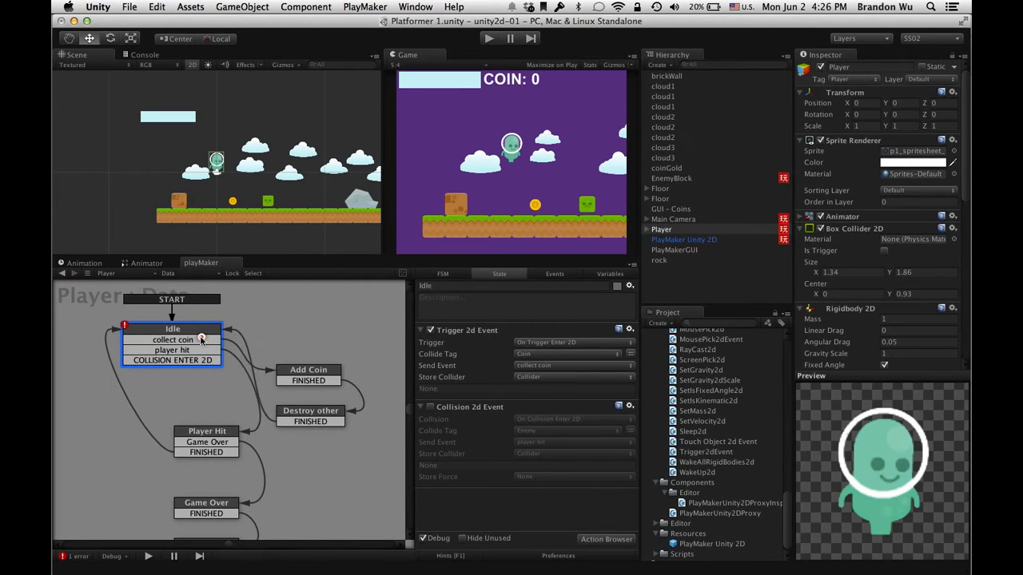
Step: Add a state named Check Collision Info below Idle and link Idle's COLLISION ENTER 2D transition to it
{"action": "left_click", "coordinate": [186, 359]}
{"action": "right_click", "coordinate": [172, 382]}
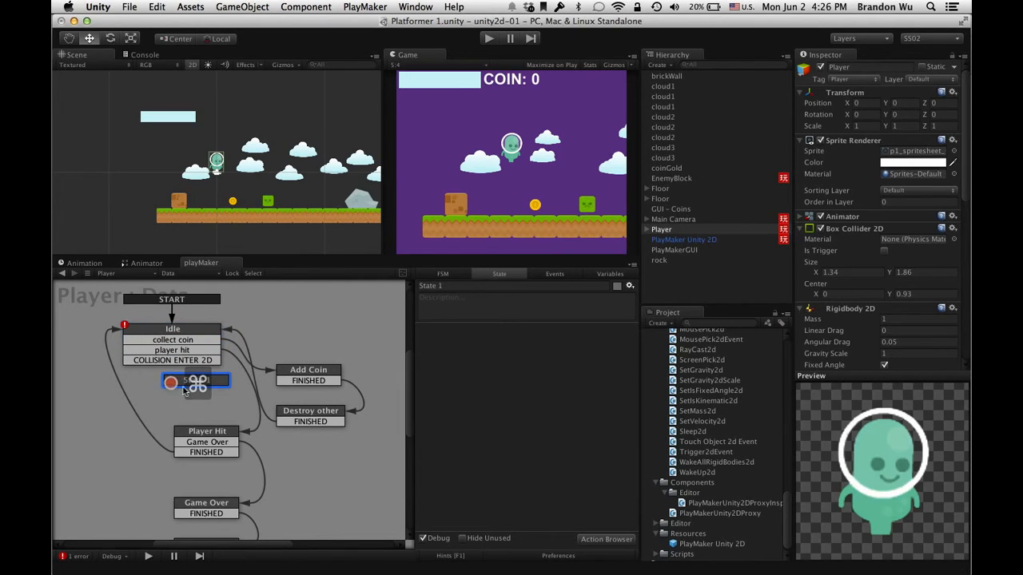
{"action": "left_click", "coordinate": [183, 387]}
{"action": "mouse_move", "coordinate": [182, 393]}
{"action": "left_mouse_down"}
{"action": "mouse_move", "coordinate": [177, 383]}
{"action": "mouse_move", "coordinate": [182, 402]}
{"action": "left_mouse_up"}
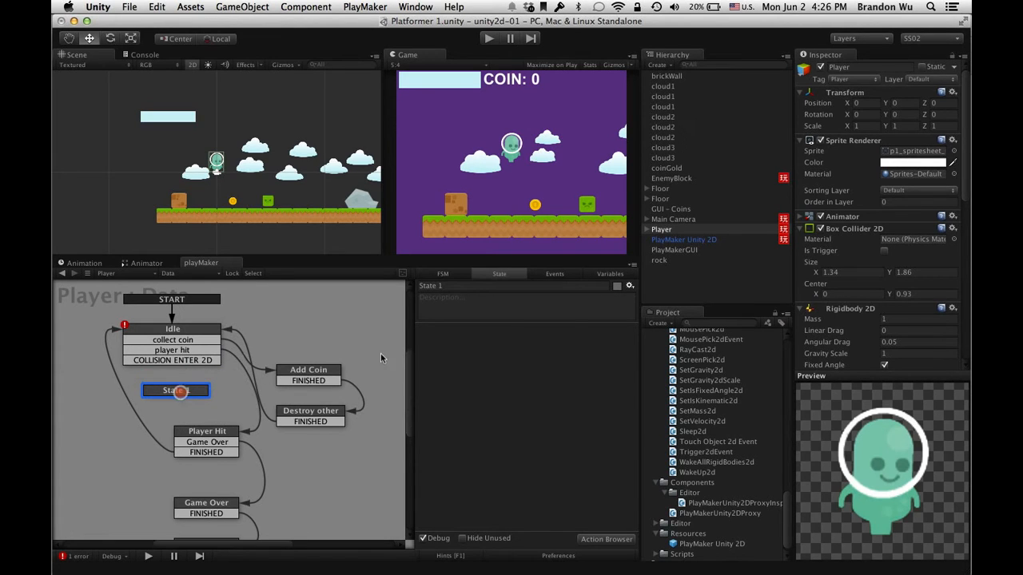
{"action": "left_click", "coordinate": [466, 286]}
{"action": "type", "text": "Che"}
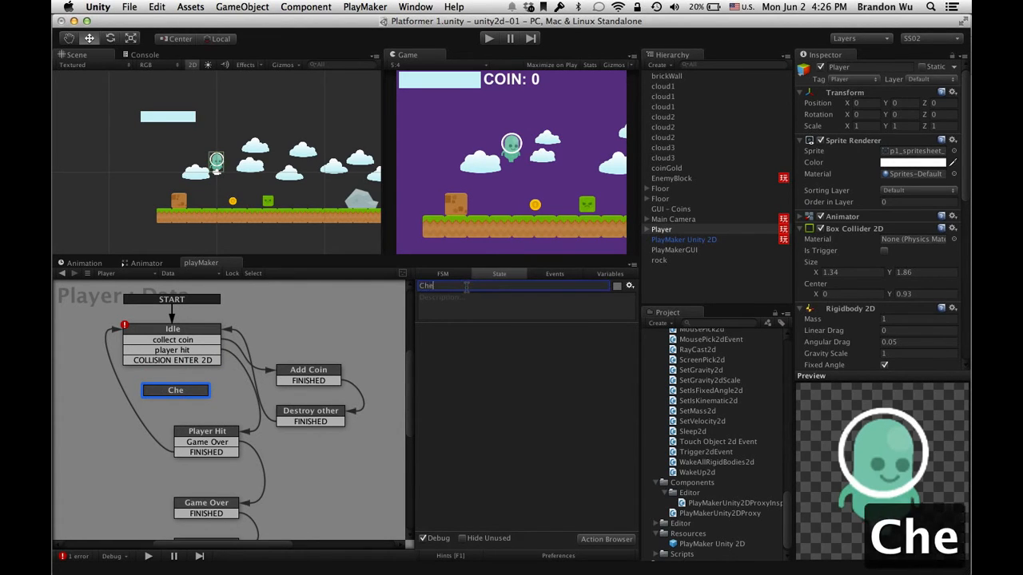
{"action": "type", "text": "ck Colli"}
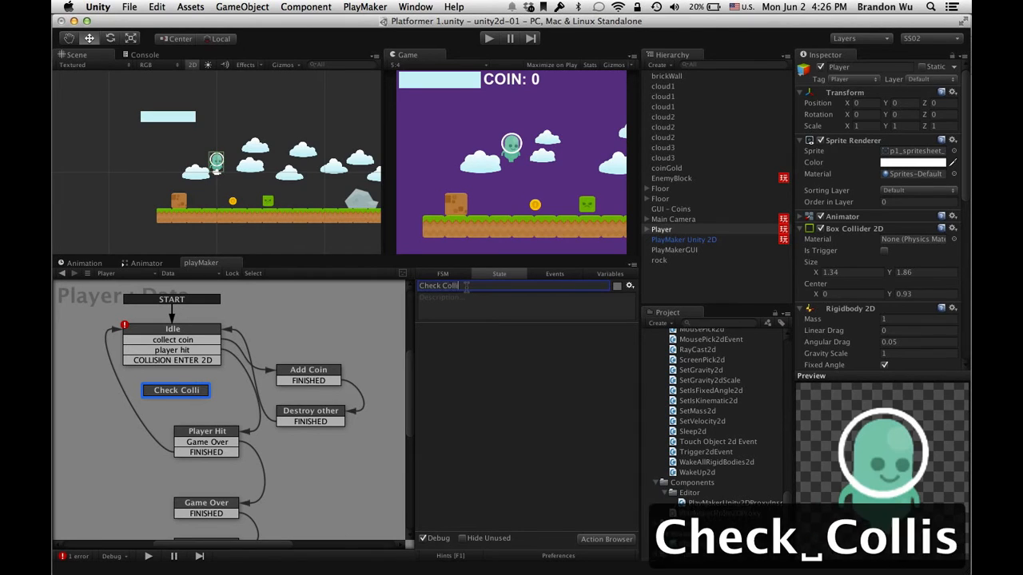
{"action": "type", "text": "sion Info"}
{"action": "key", "text": "Return"}
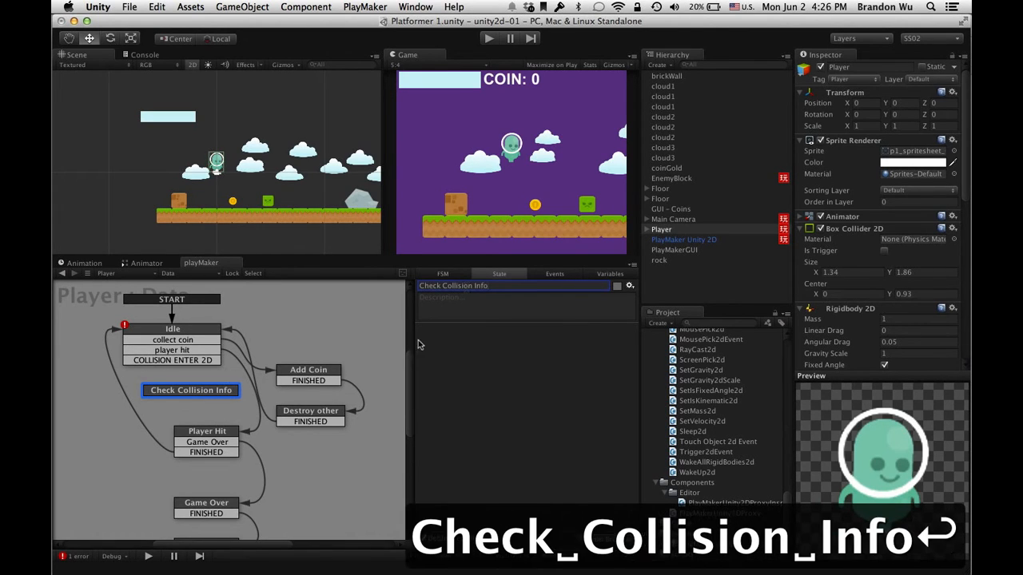
{"action": "left_click_drag", "start_coordinate": [213, 360], "coordinate": [213, 391]}
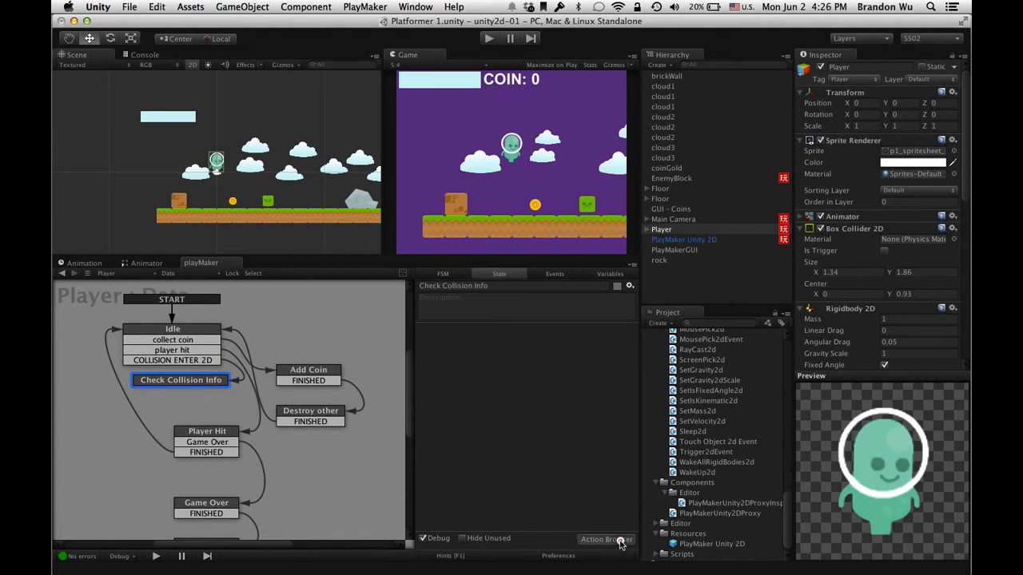
Step: Add the Get Collision 2d Info action to Check Collision Info and store Game Object Hit in the Collider variable
{"action": "left_click", "coordinate": [607, 539]}
{"action": "left_click_drag", "start_coordinate": [721, 242], "coordinate": [524, 403]}
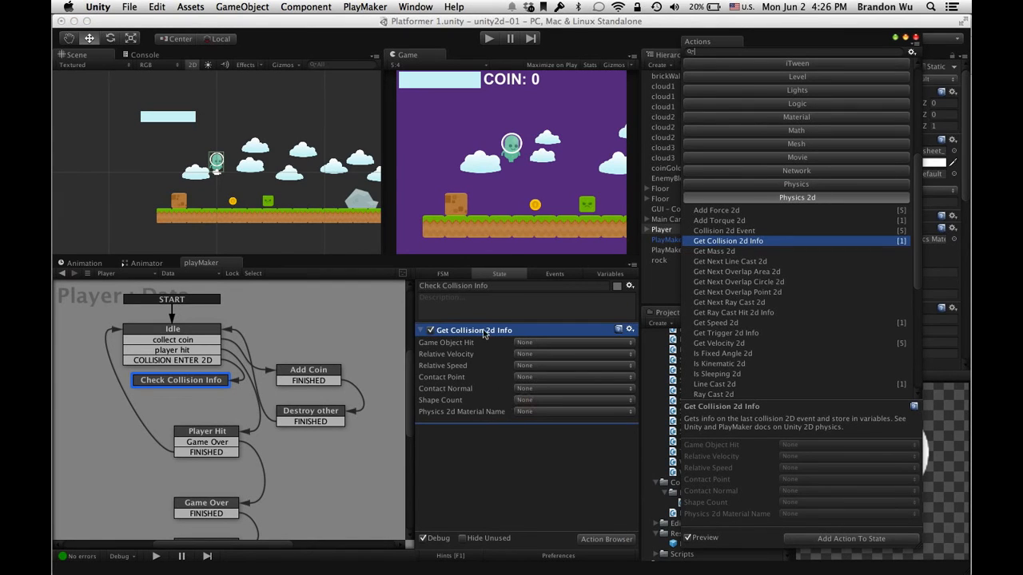
{"action": "left_click", "coordinate": [196, 382]}
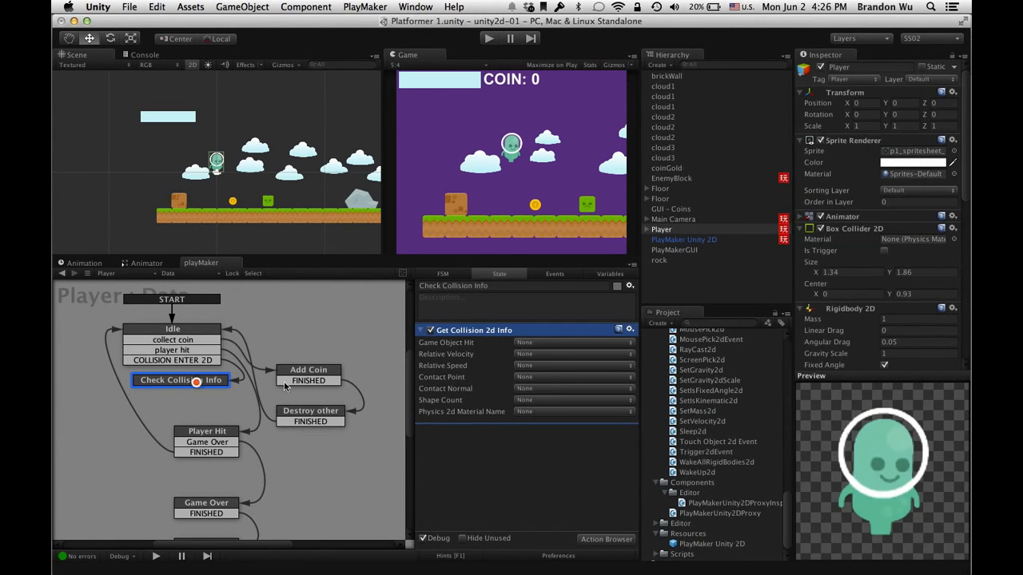
{"action": "left_click", "coordinate": [522, 342]}
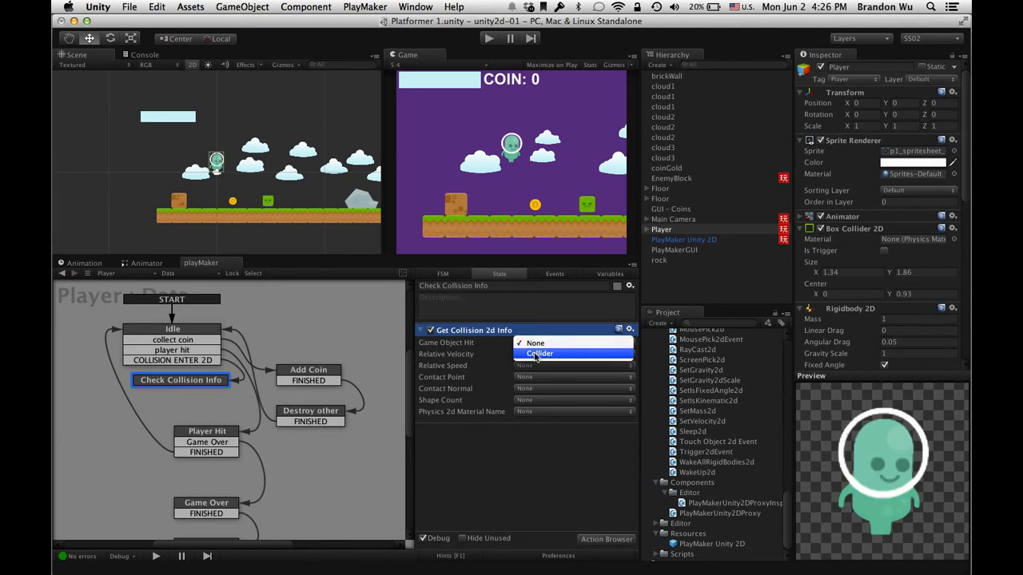
{"action": "left_click", "coordinate": [537, 354]}
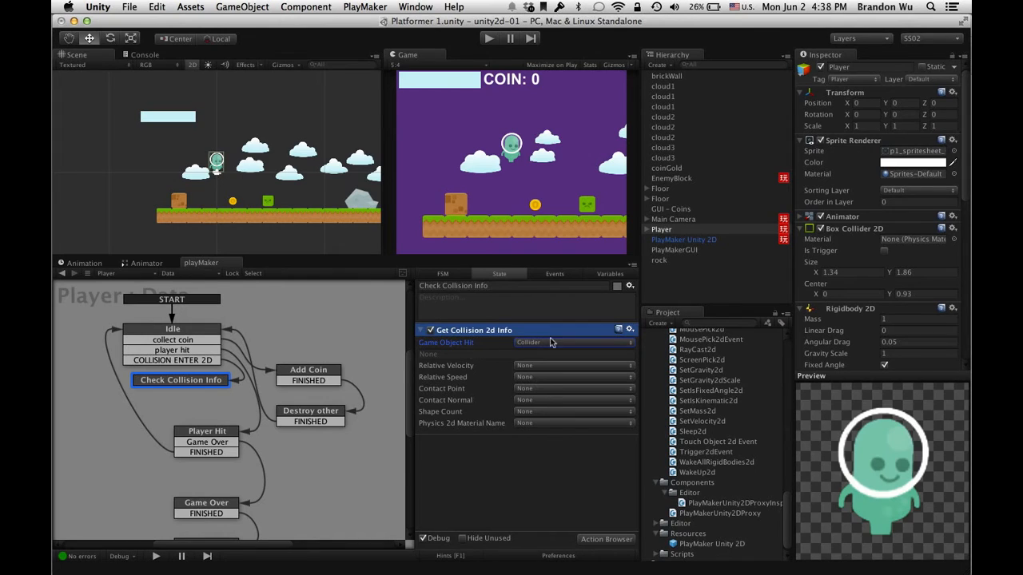
Step: Create a Vector3 variable named relativeVelocity in the Player's Data FSM and return to the Check Collision Info state's actions
{"action": "left_click", "coordinate": [611, 274]}
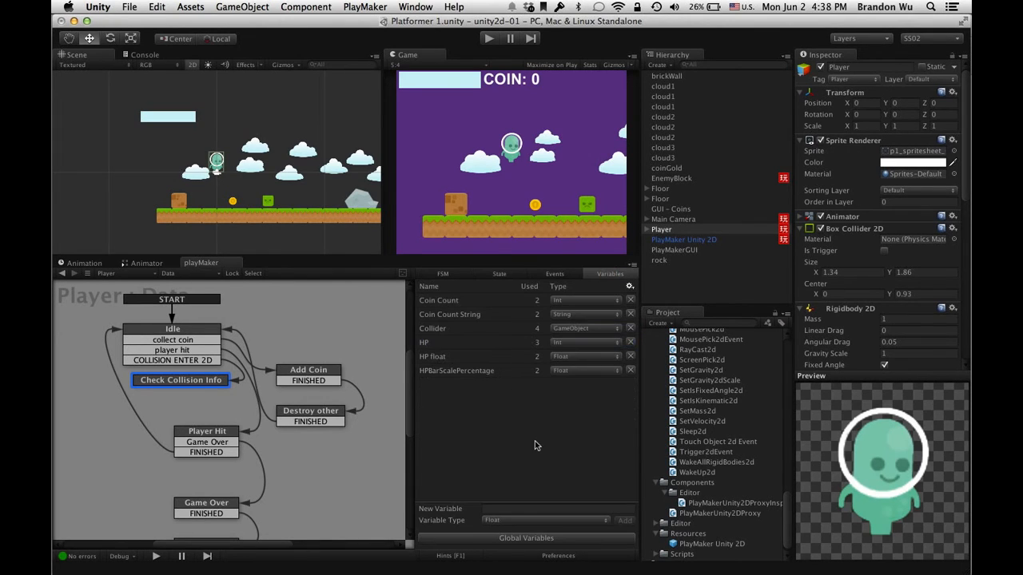
{"action": "left_click", "coordinate": [522, 508]}
{"action": "left_click", "coordinate": [523, 520]}
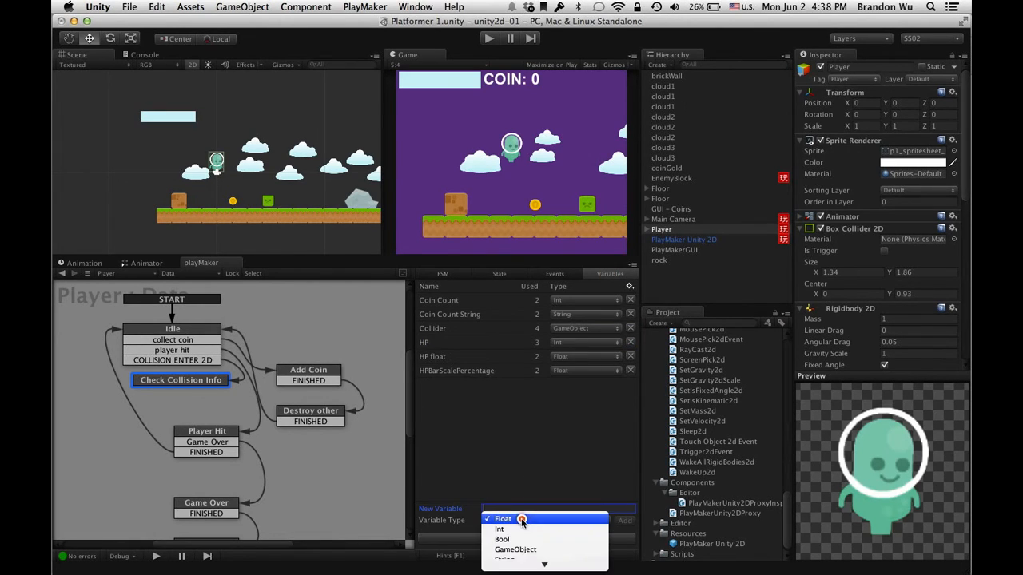
{"action": "left_click", "coordinate": [520, 548]}
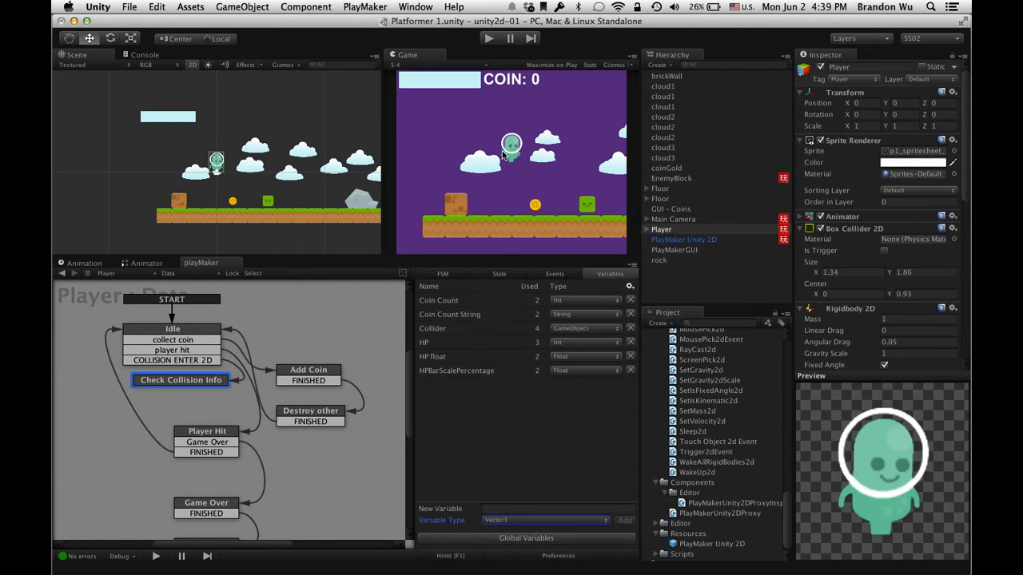
{"action": "left_click", "coordinate": [505, 508]}
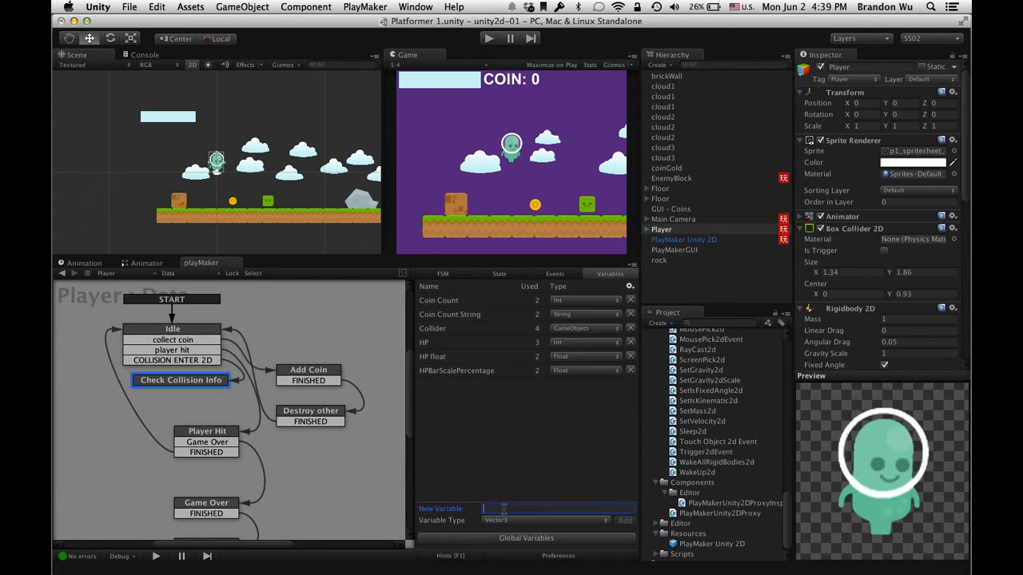
{"action": "type", "text": "relative"}
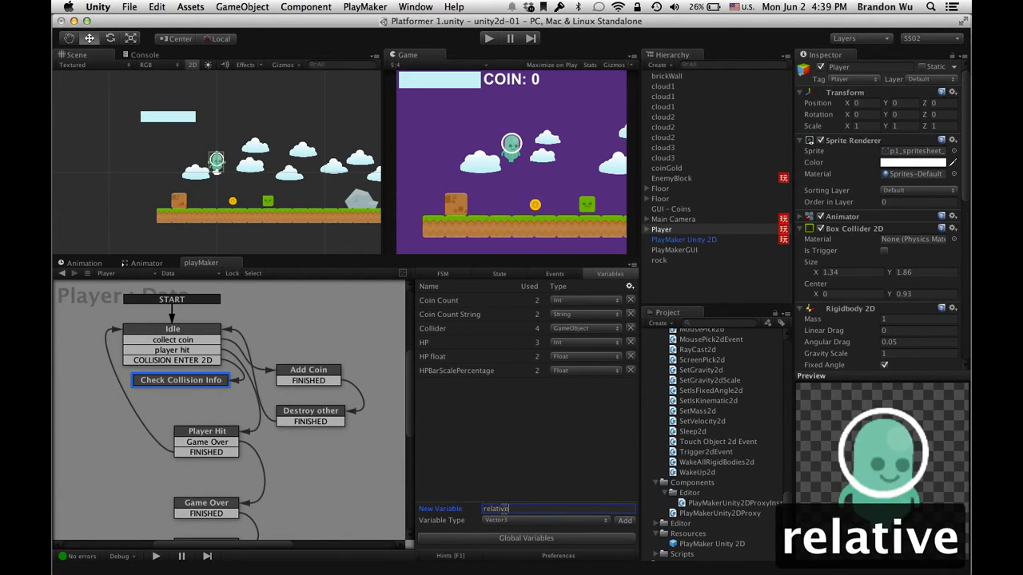
{"action": "type", "text": "Velocity"}
{"action": "key", "text": "Return"}
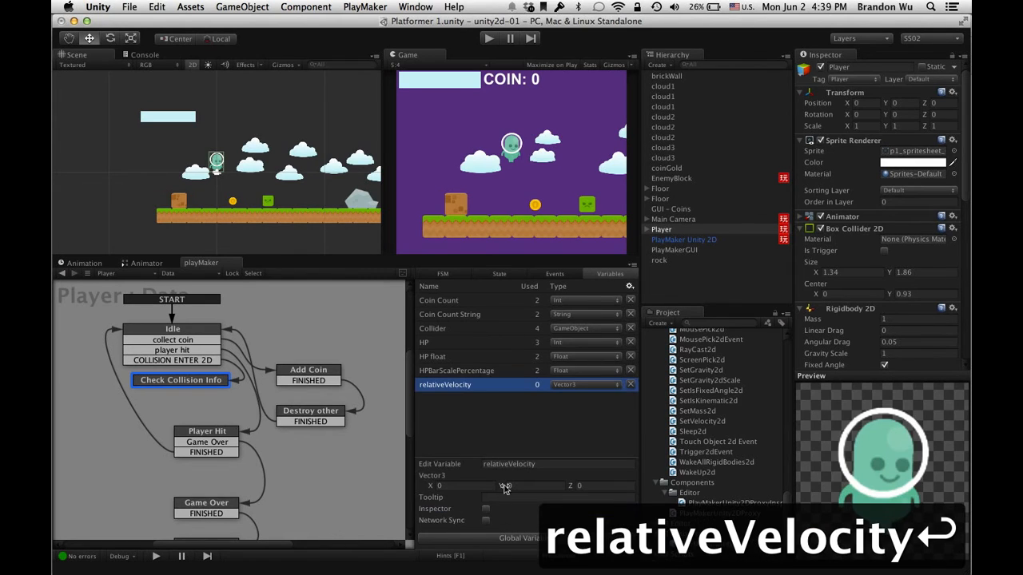
{"action": "left_click", "coordinate": [499, 275]}
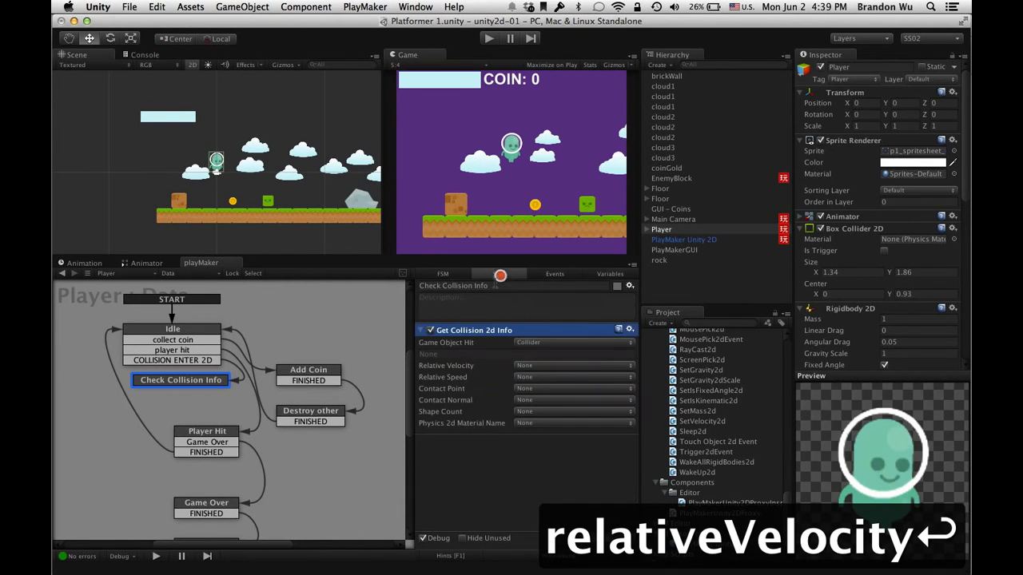
Step: Store the Relative Velocity of Get Collision 2d Info in the relativeVelocity variable
{"action": "left_click", "coordinate": [538, 367]}
{"action": "left_click", "coordinate": [530, 377]}
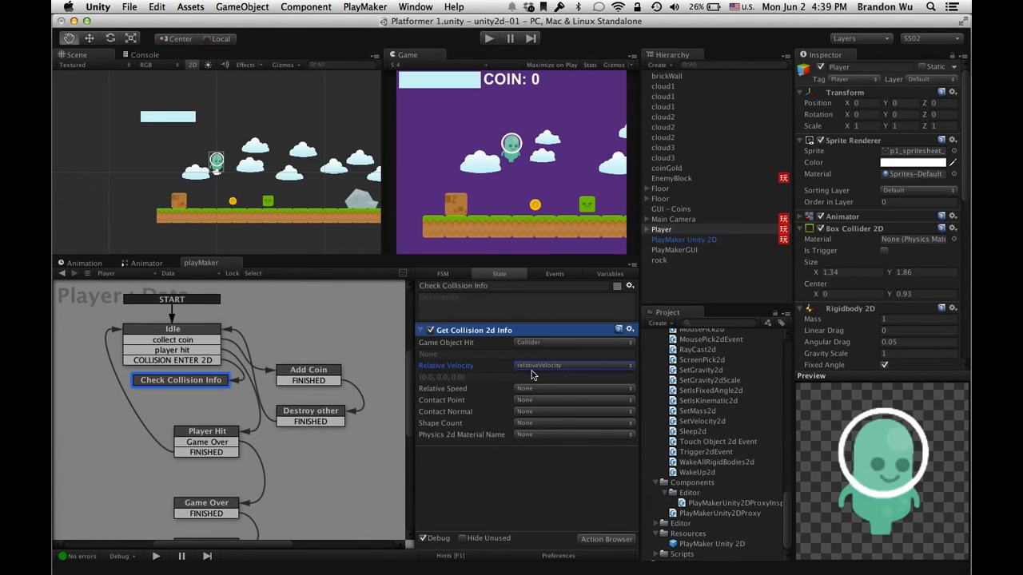
Step: Add a player hit transition to the Check Collision Info state and link it to the Player Hit state
{"action": "left_click", "coordinate": [203, 329]}
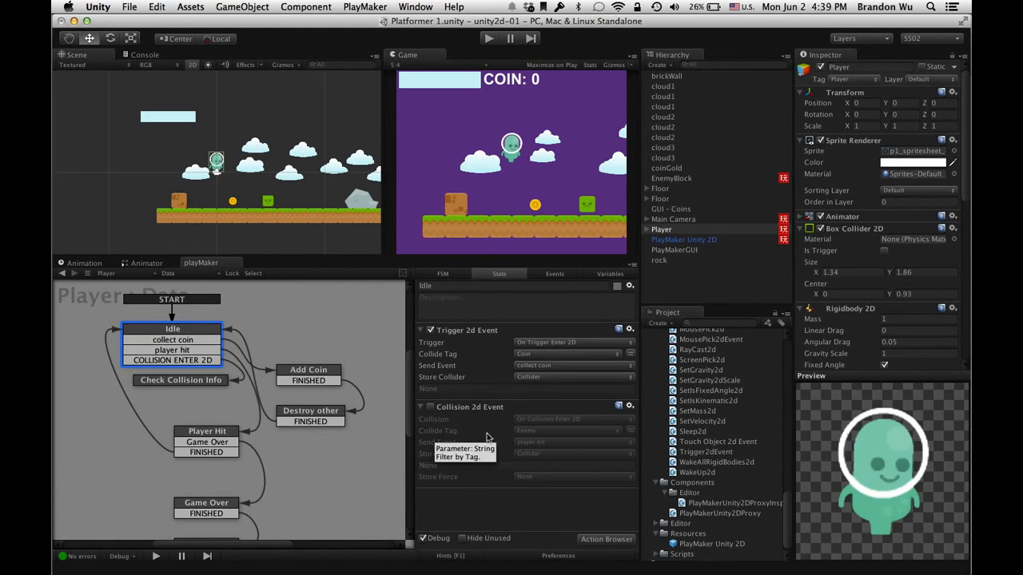
{"action": "left_click", "coordinate": [210, 380]}
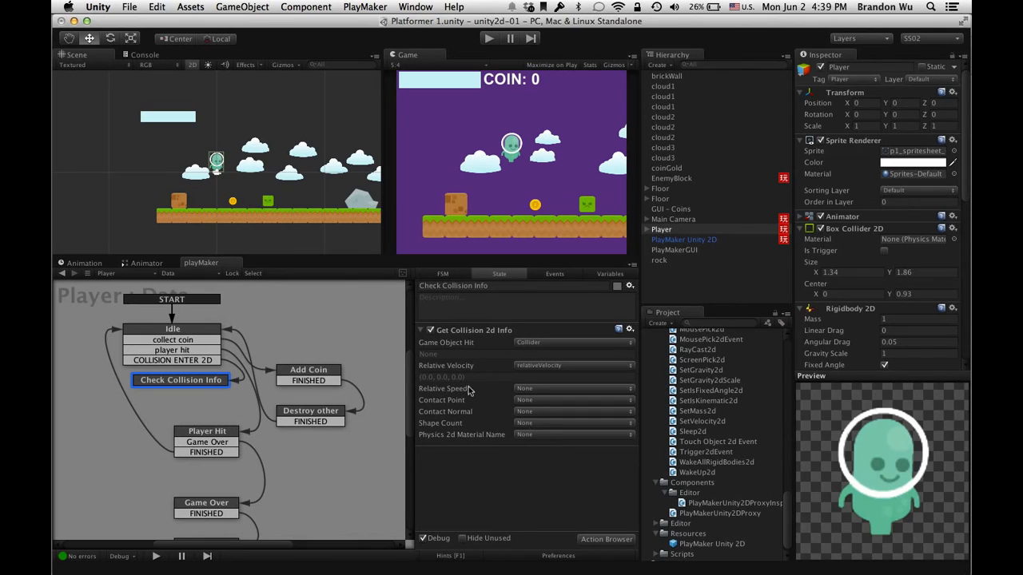
{"action": "right_click", "coordinate": [220, 384]}
{"action": "mouse_move", "coordinate": [253, 387]}
{"action": "left_click", "coordinate": [397, 435]}
{"action": "left_click", "coordinate": [210, 351]}
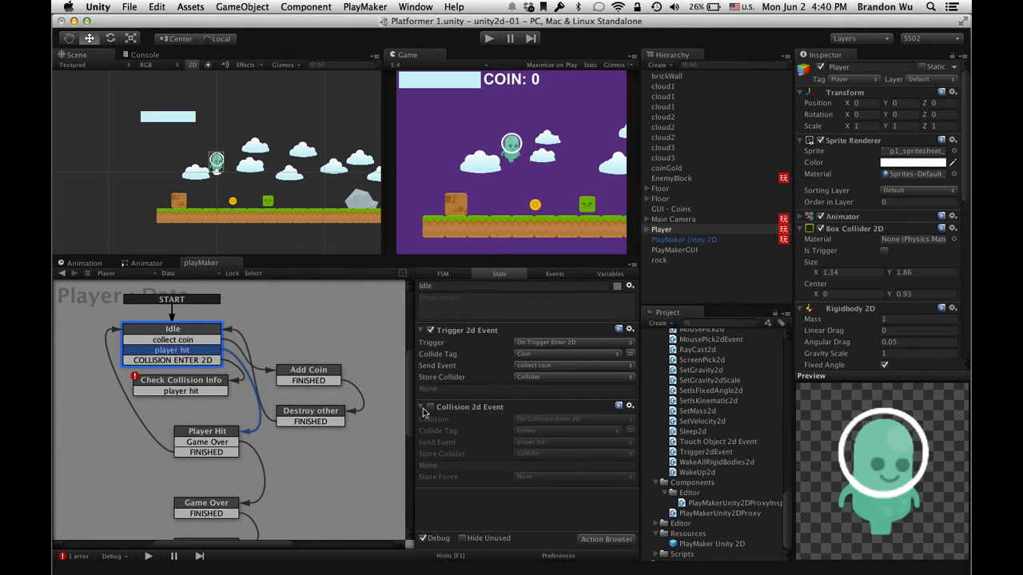
{"action": "left_click", "coordinate": [211, 383]}
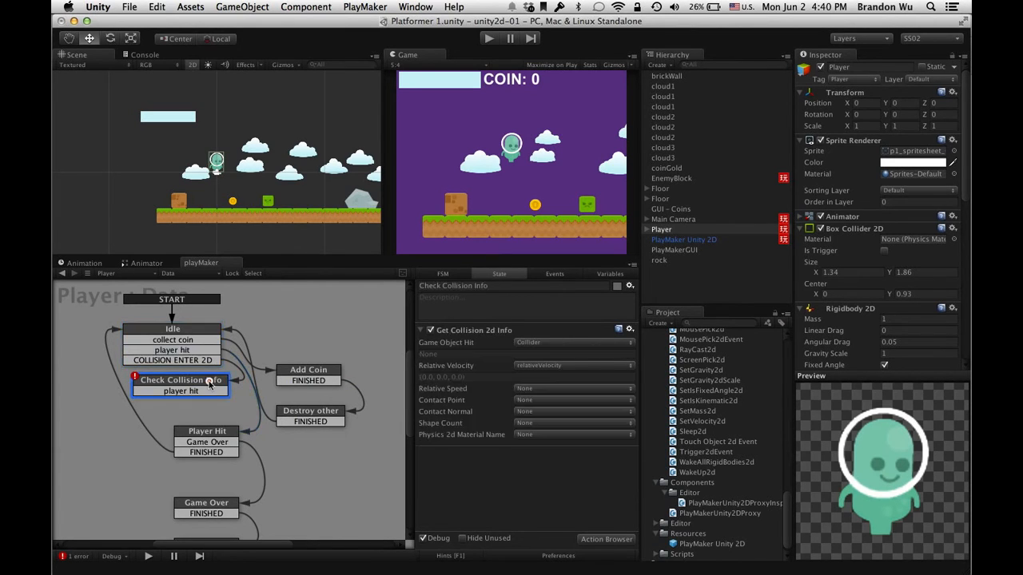
{"action": "left_click", "coordinate": [174, 331]}
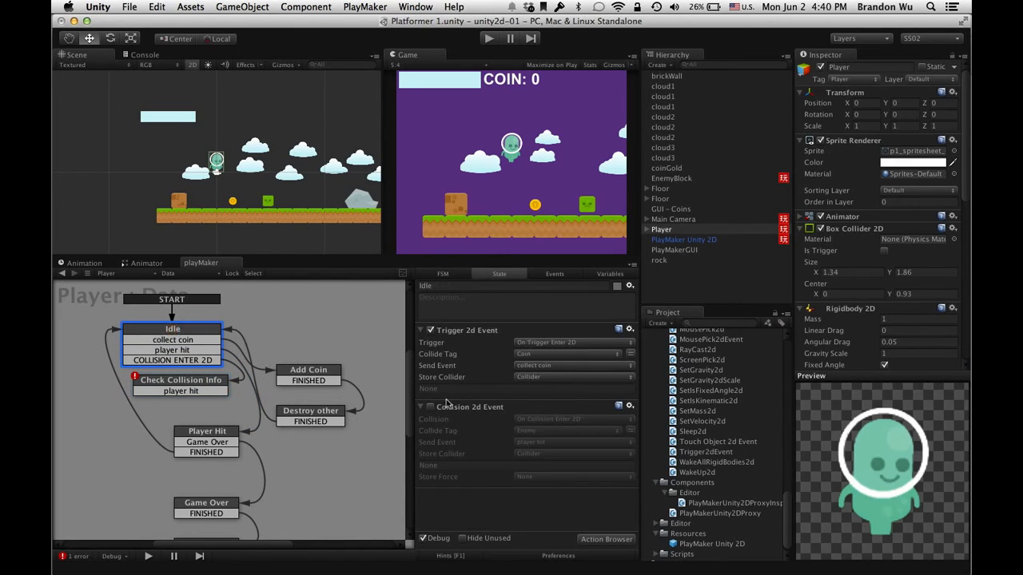
{"action": "left_click", "coordinate": [211, 382]}
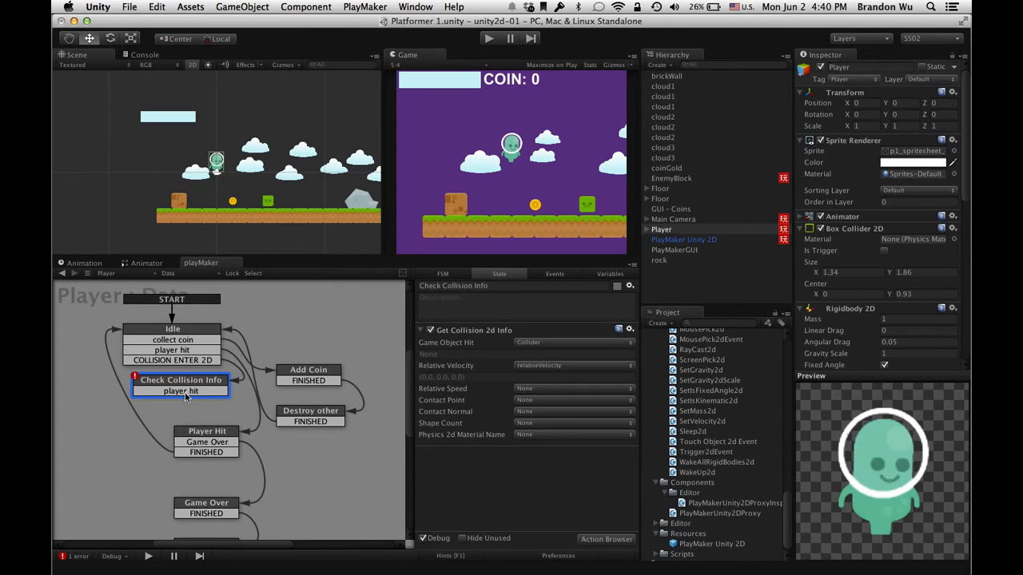
{"action": "left_click_drag", "start_coordinate": [202, 397], "coordinate": [229, 432]}
{"action": "left_click", "coordinate": [229, 431]}
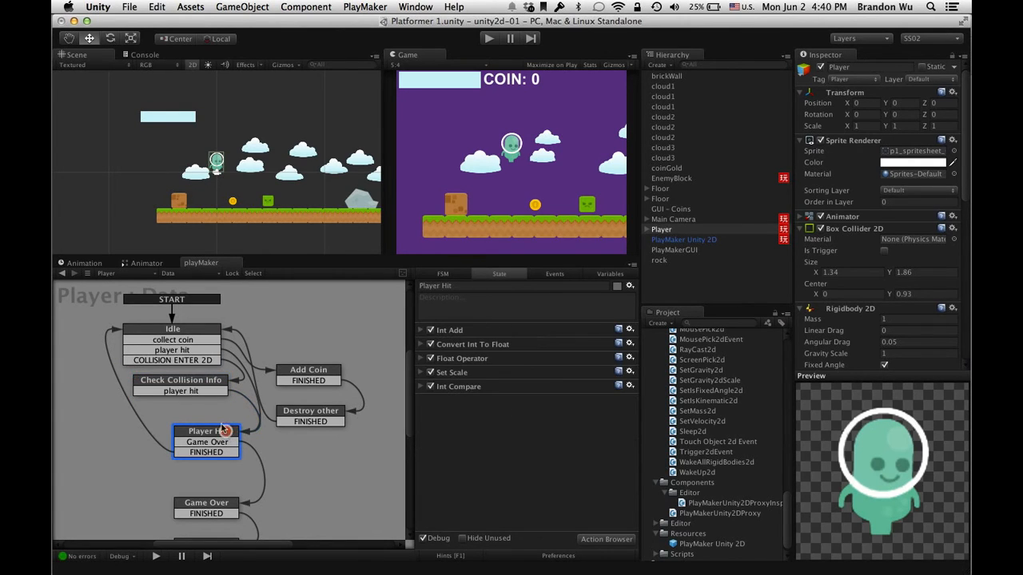
Step: Add a FINISHED transition to Check Collision Info, link it back to Idle, and align the two states
{"action": "right_click", "coordinate": [211, 386]}
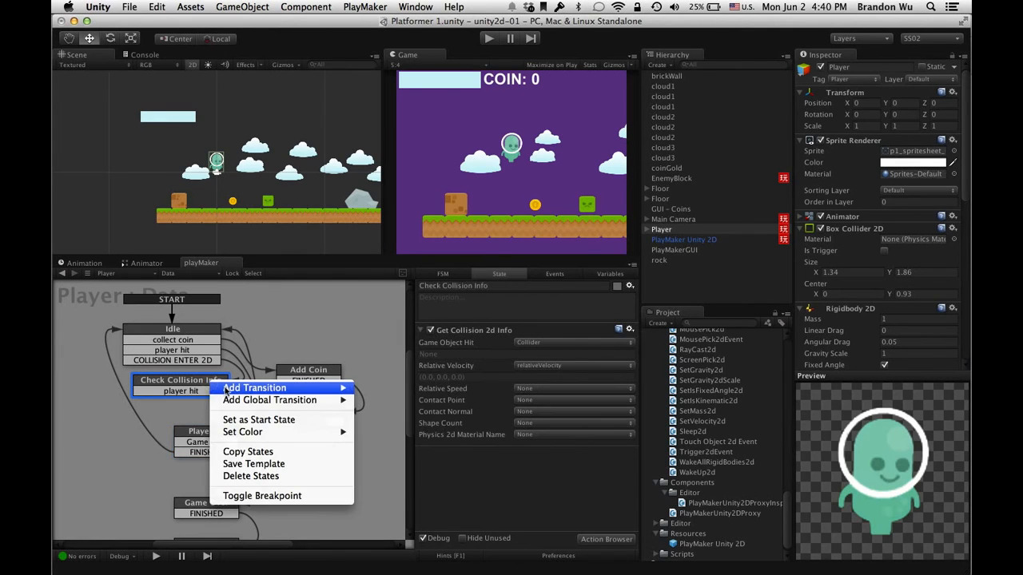
{"action": "mouse_move", "coordinate": [343, 388]}
{"action": "left_click", "coordinate": [385, 388]}
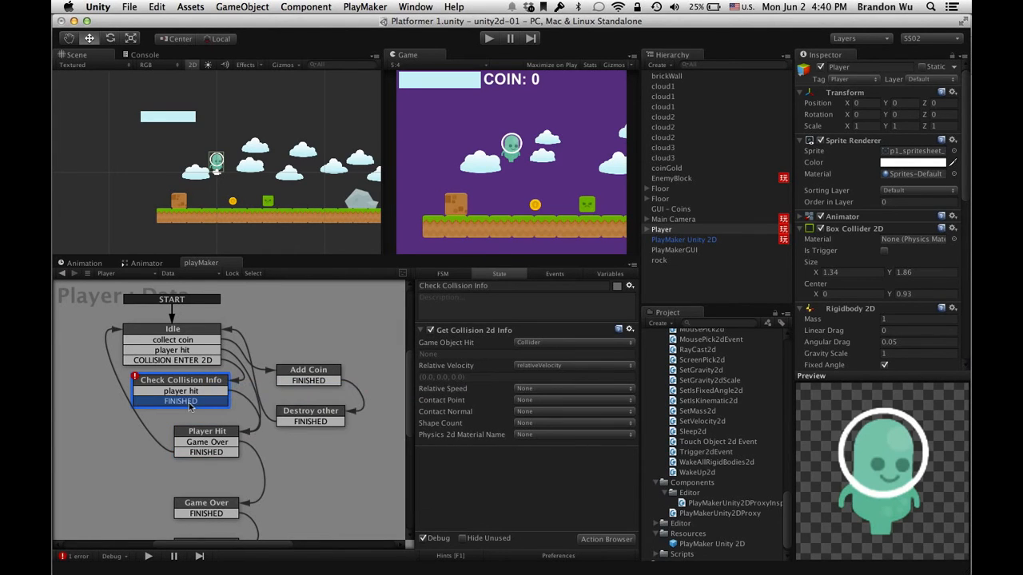
{"action": "left_click_drag", "start_coordinate": [190, 402], "coordinate": [171, 332]}
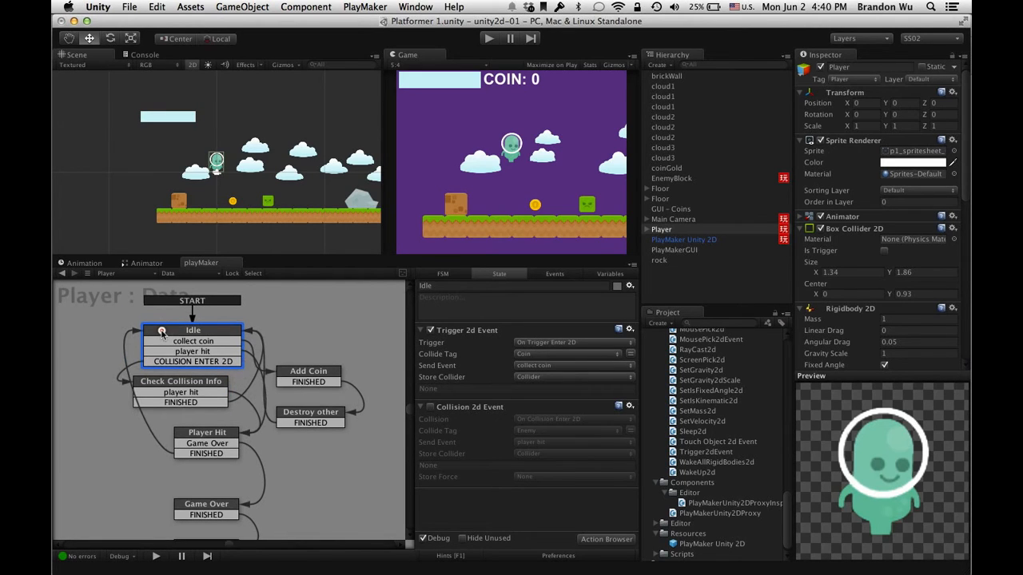
{"action": "left_click_drag", "start_coordinate": [181, 383], "coordinate": [192, 383]}
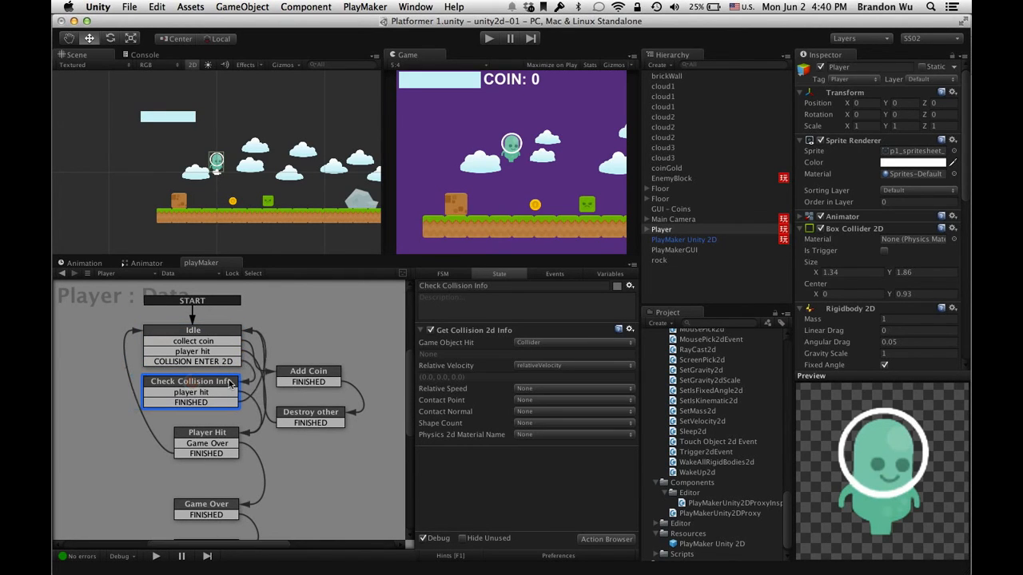
Step: Find the Game Object Compare Tag action and add it below Get Collision 2d Info in the Check Collision Info state
{"action": "left_click", "coordinate": [606, 539]}
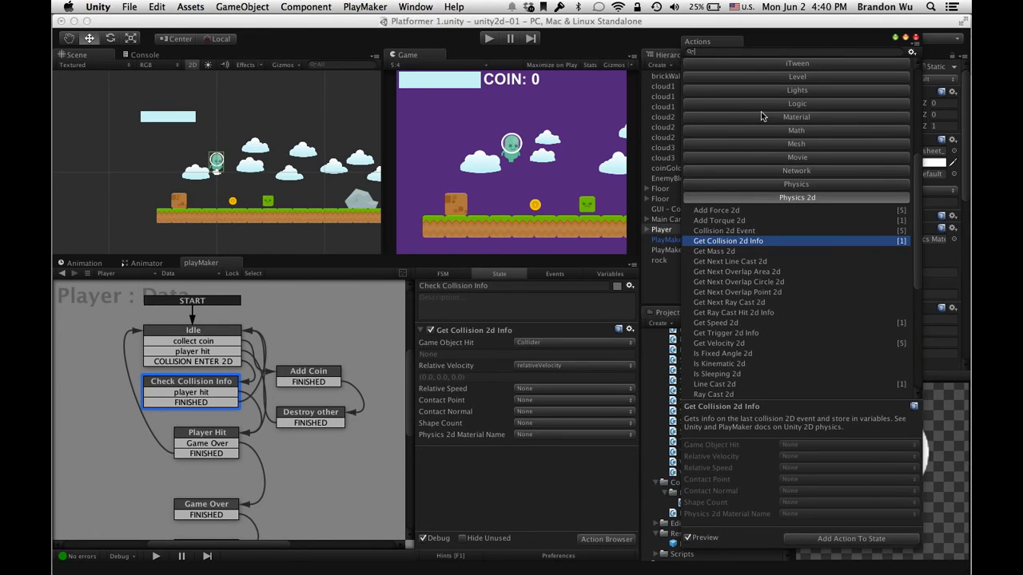
{"action": "type", "text": "comap"}
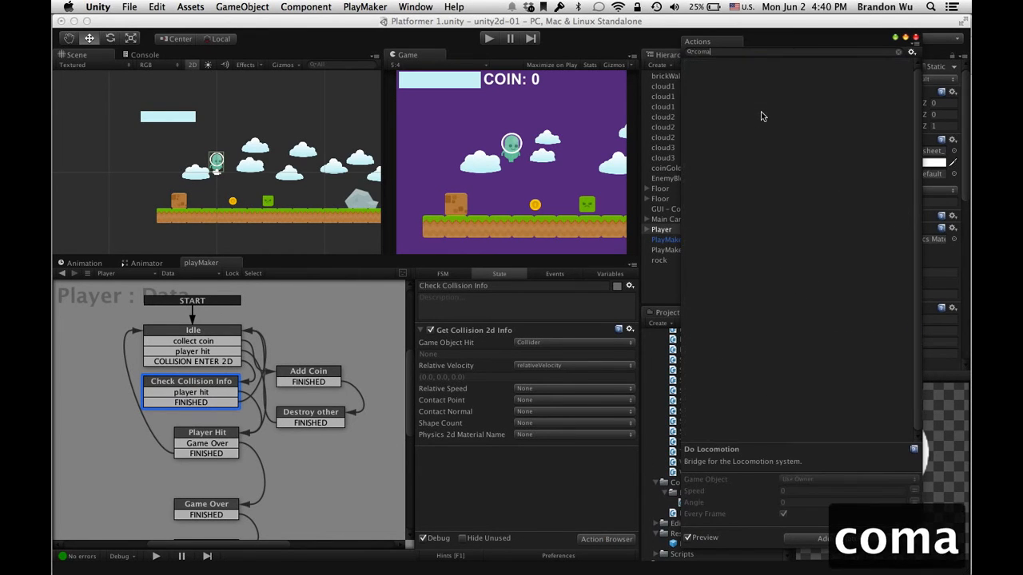
{"action": "key", "text": "BackSpace"}
{"action": "key", "text": "BackSpace"}
{"action": "type", "text": "pare"}
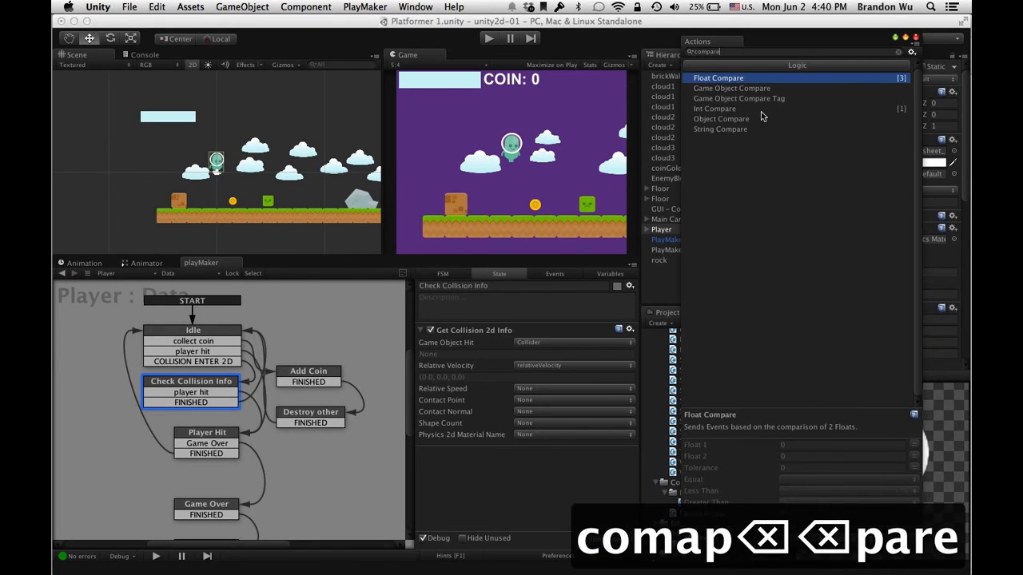
{"action": "left_click", "coordinate": [719, 99]}
{"action": "left_click_drag", "start_coordinate": [725, 104], "coordinate": [548, 467]}
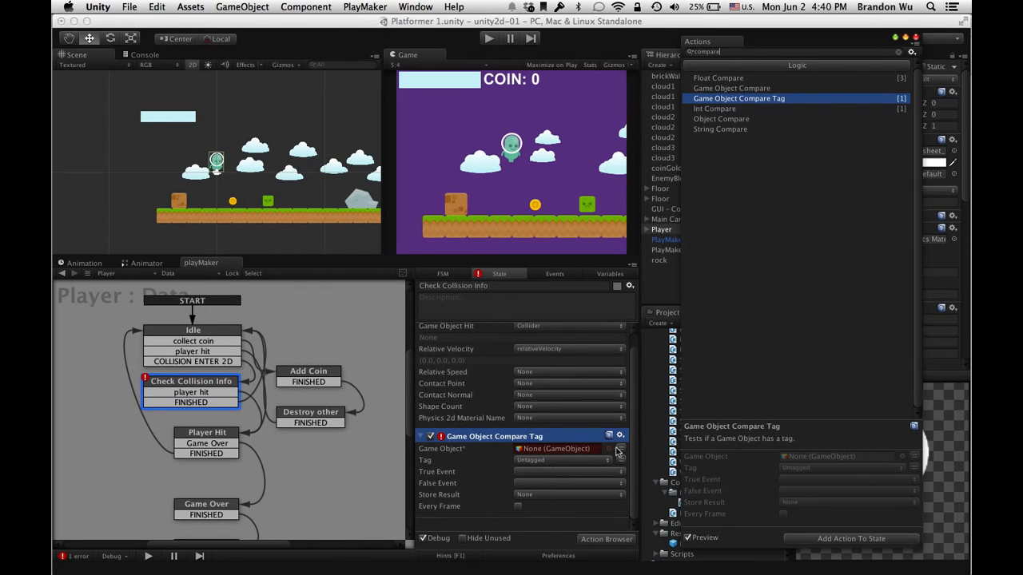
Step: Set Game Object Compare Tag to test the Collider variable for tag Enemy, with True Event player hit and False Event FINISHED
{"action": "left_click", "coordinate": [620, 449]}
{"action": "left_click", "coordinate": [580, 457]}
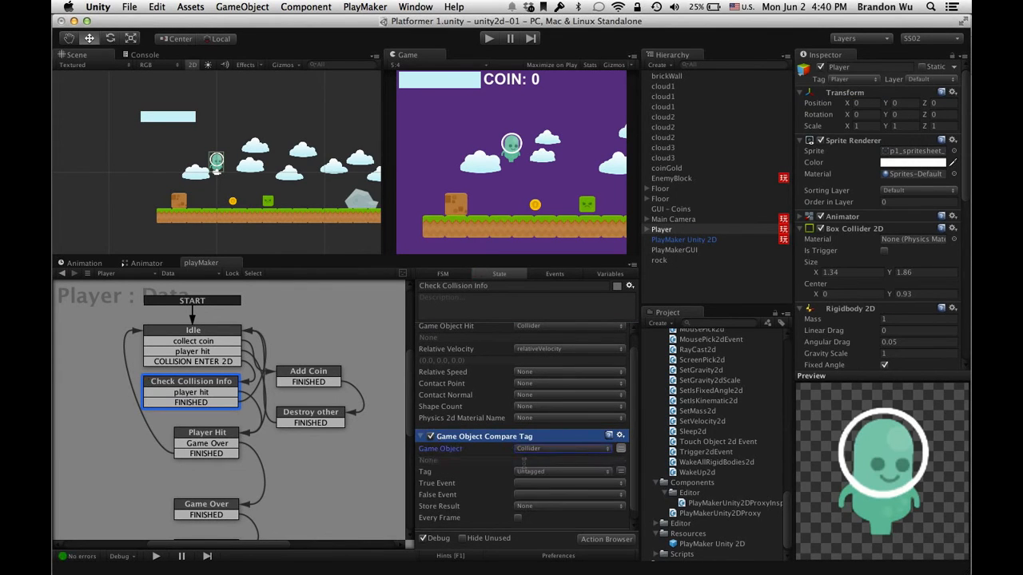
{"action": "left_click", "coordinate": [540, 461]}
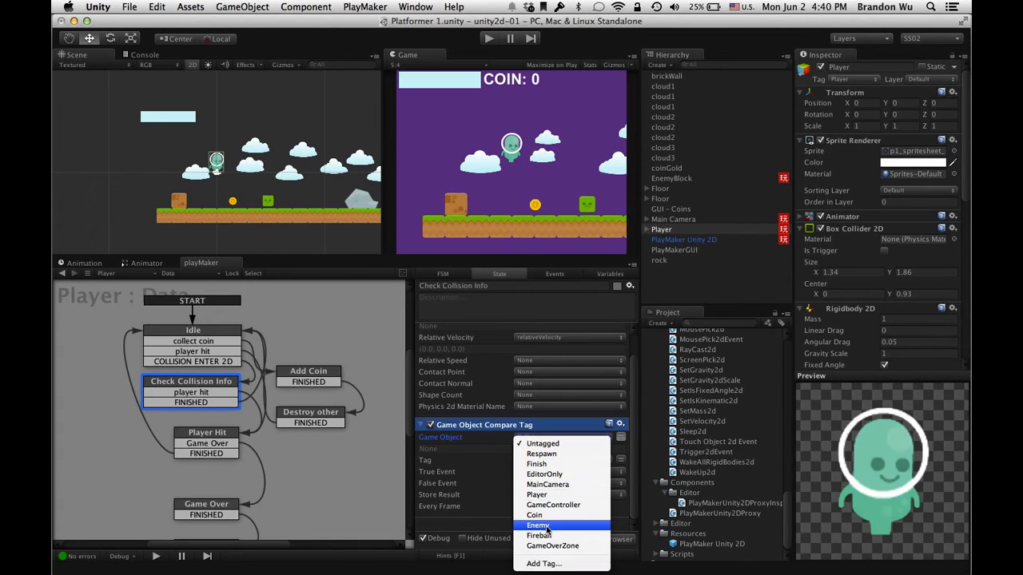
{"action": "left_click", "coordinate": [547, 526]}
{"action": "left_click", "coordinate": [526, 472]}
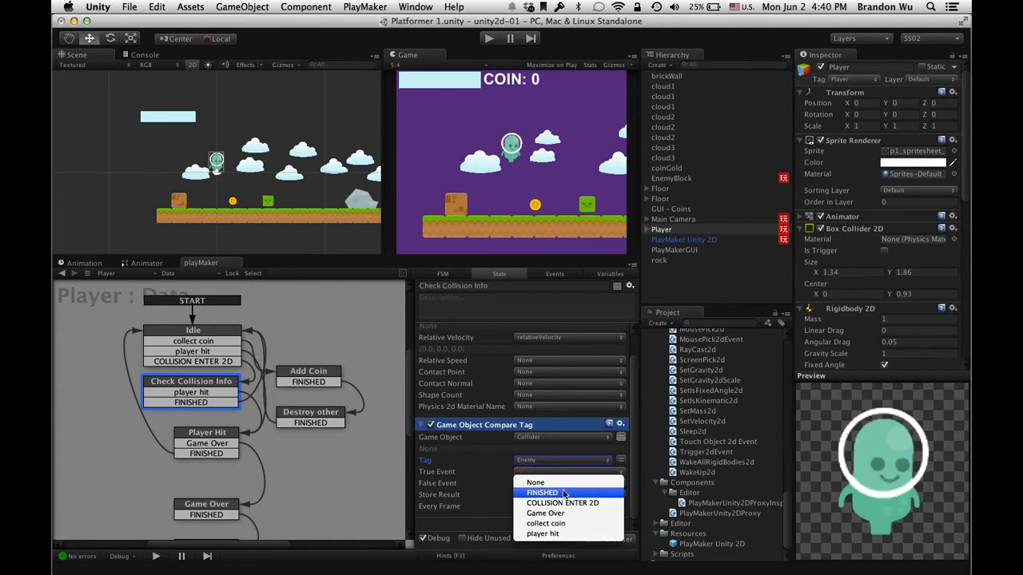
{"action": "left_click", "coordinate": [563, 534]}
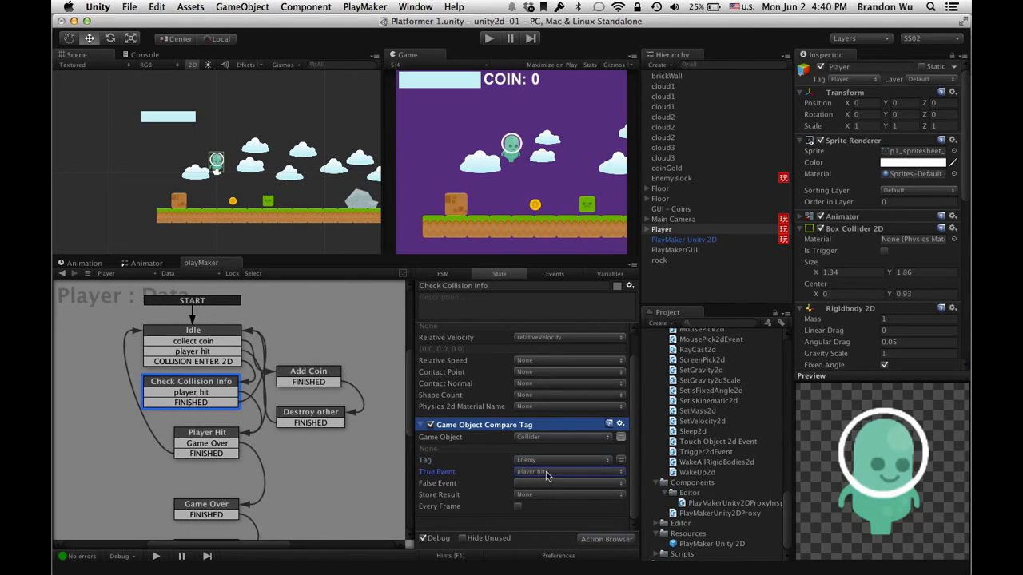
{"action": "left_click", "coordinate": [543, 487]}
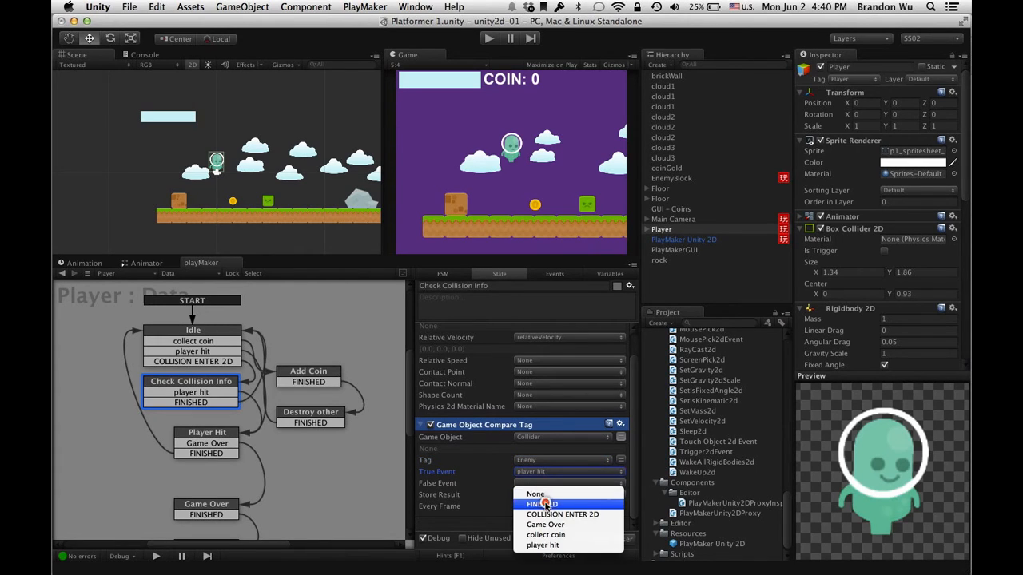
{"action": "left_click", "coordinate": [542, 500]}
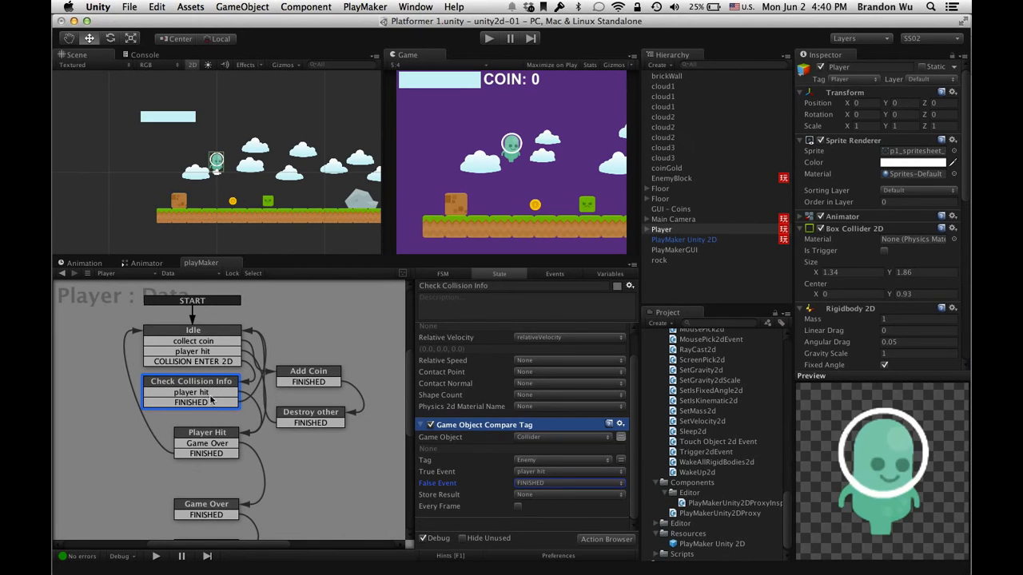
Step: Reposition the Idle and Check Collision Info states in the graph and save the scene
{"action": "left_click_drag", "start_coordinate": [217, 338], "coordinate": [190, 340]}
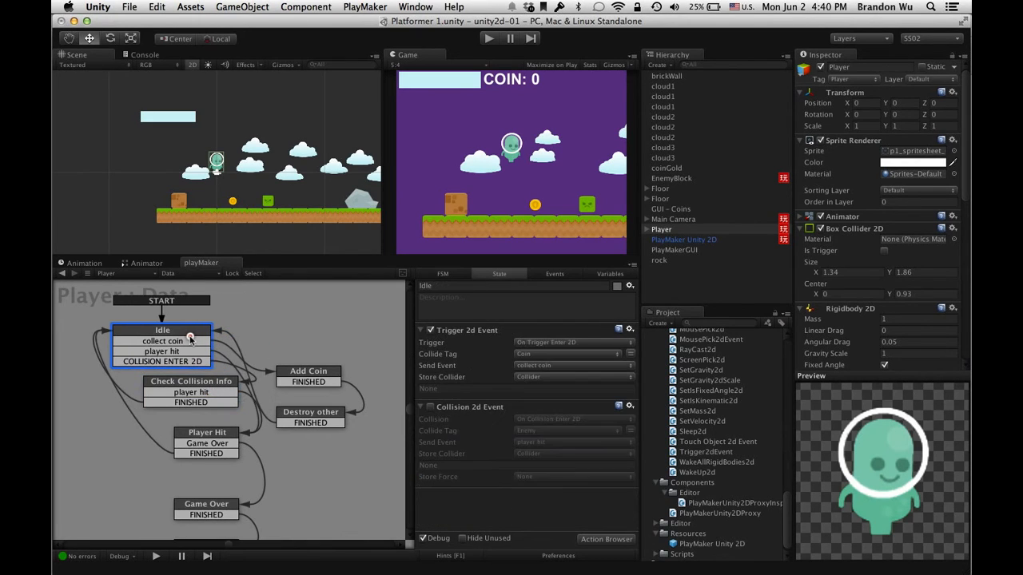
{"action": "left_click_drag", "start_coordinate": [206, 389], "coordinate": [196, 388]}
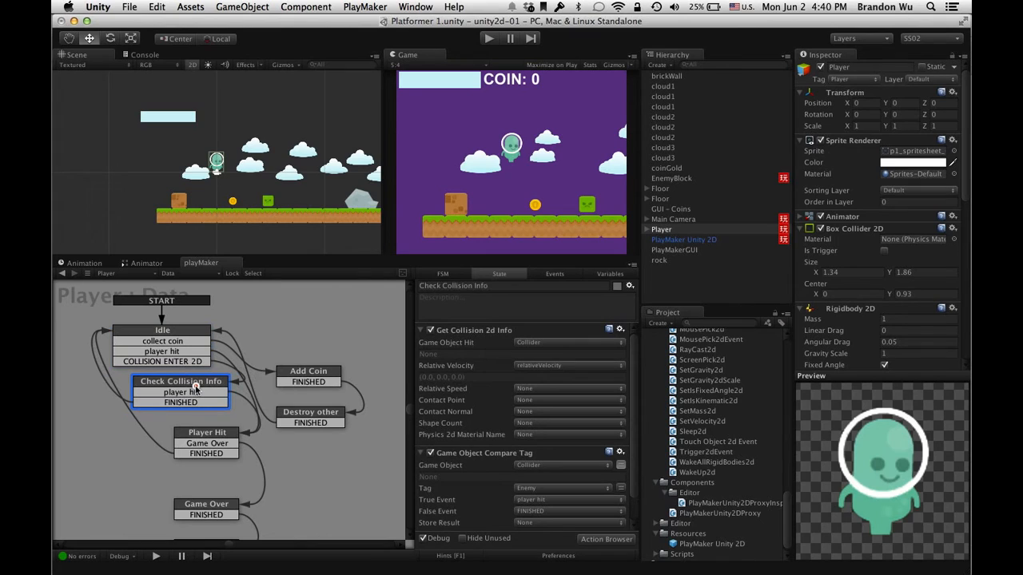
{"action": "key", "text": "super+s"}
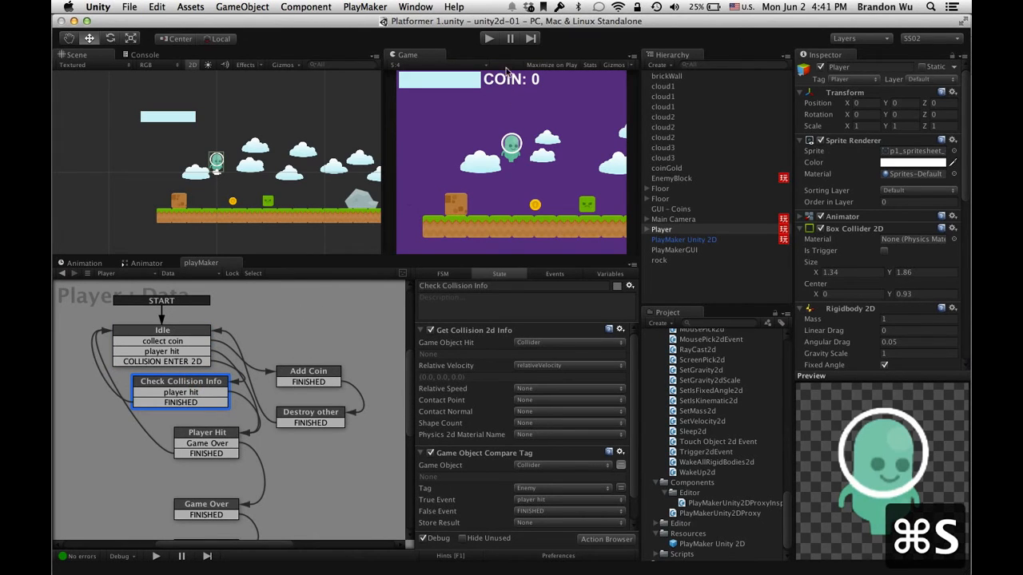
Step: Run the game, select the Check Collision Info state and lock the graph view to the Player's Data FSM
{"action": "left_click", "coordinate": [489, 38]}
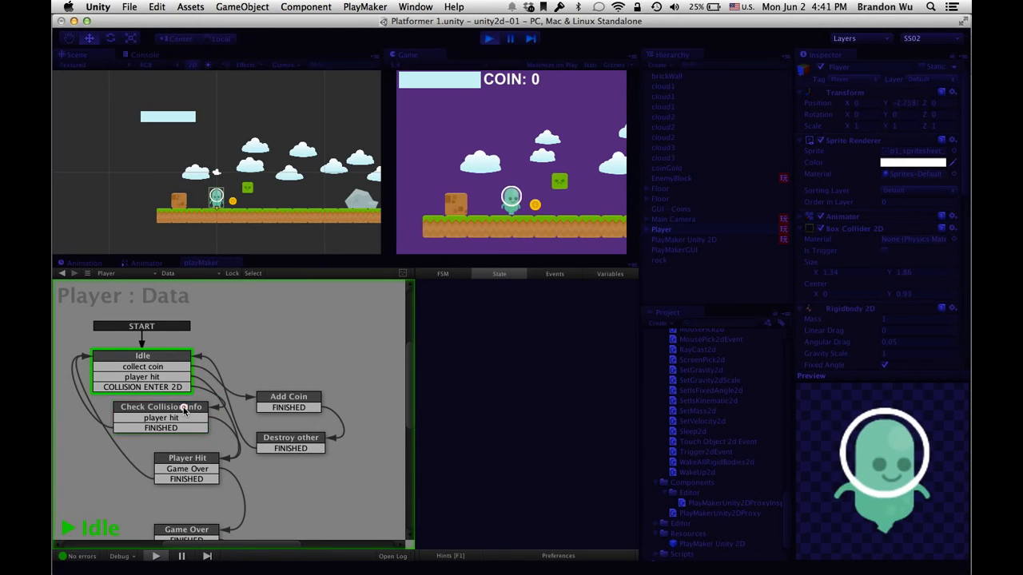
{"action": "left_click", "coordinate": [184, 408]}
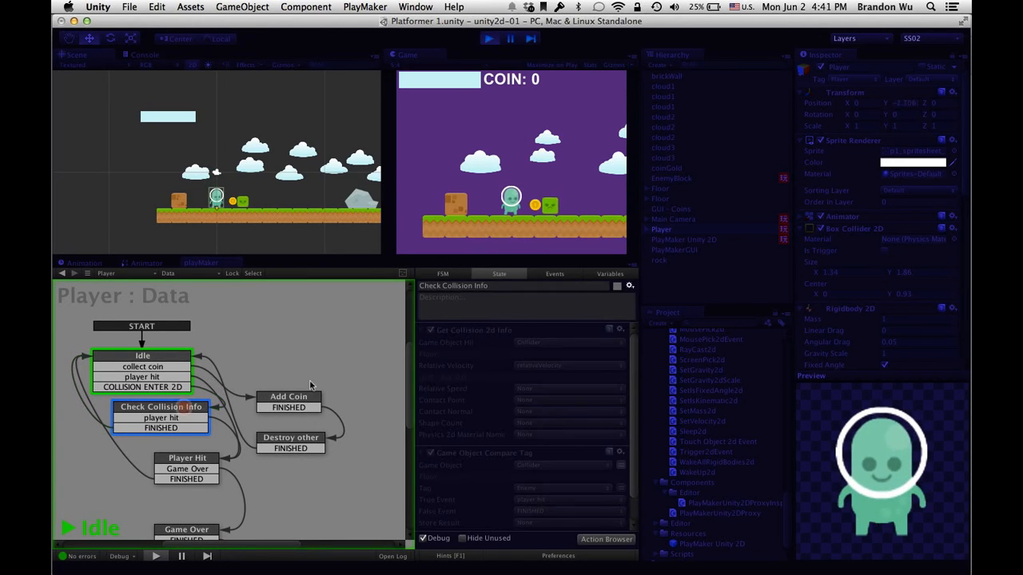
{"action": "left_click", "coordinate": [232, 272]}
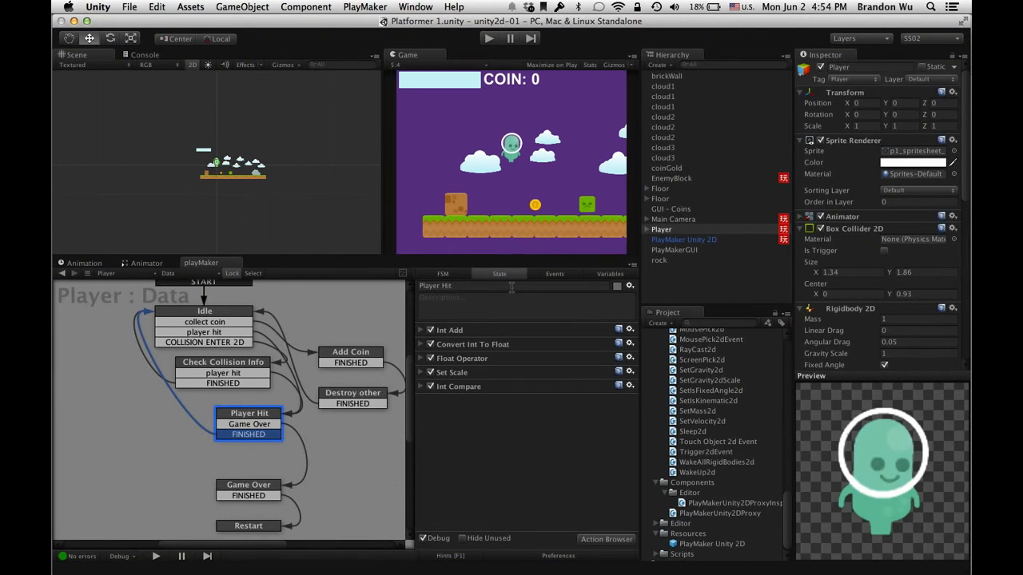
Step: Reposition the Check Collision Info and Player Hit states so they are stacked in a column beneath Idle
{"action": "scroll", "coordinate": [268, 382], "scroll_direction": "up", "scroll_amount": 3}
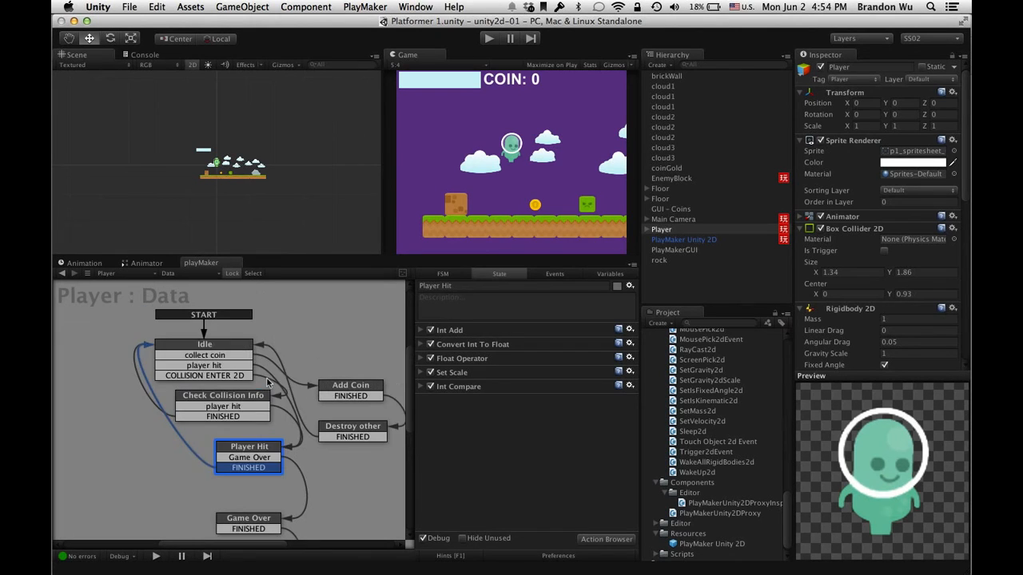
{"action": "scroll", "coordinate": [269, 382], "scroll_direction": "down", "scroll_amount": 2}
{"action": "scroll", "coordinate": [269, 382], "scroll_direction": "down", "scroll_amount": 3}
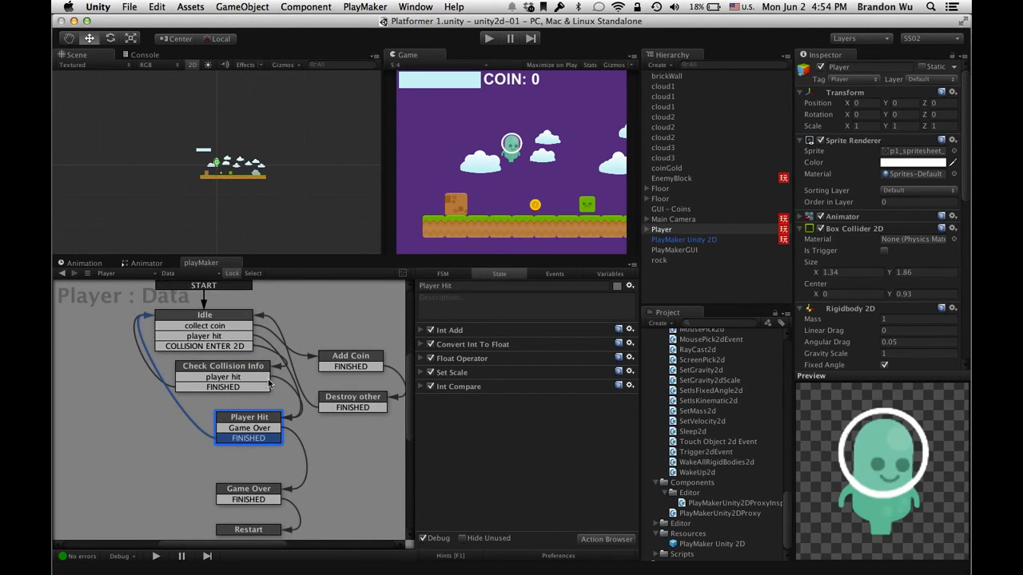
{"action": "scroll", "coordinate": [269, 379], "scroll_direction": "up", "scroll_amount": 3}
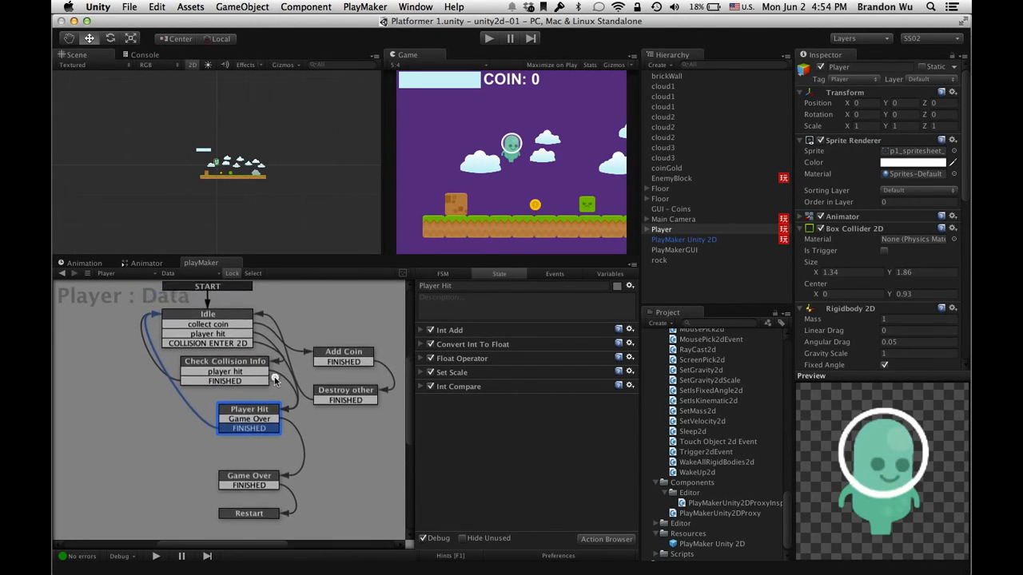
{"action": "scroll", "coordinate": [270, 384], "scroll_direction": "down", "scroll_amount": 2}
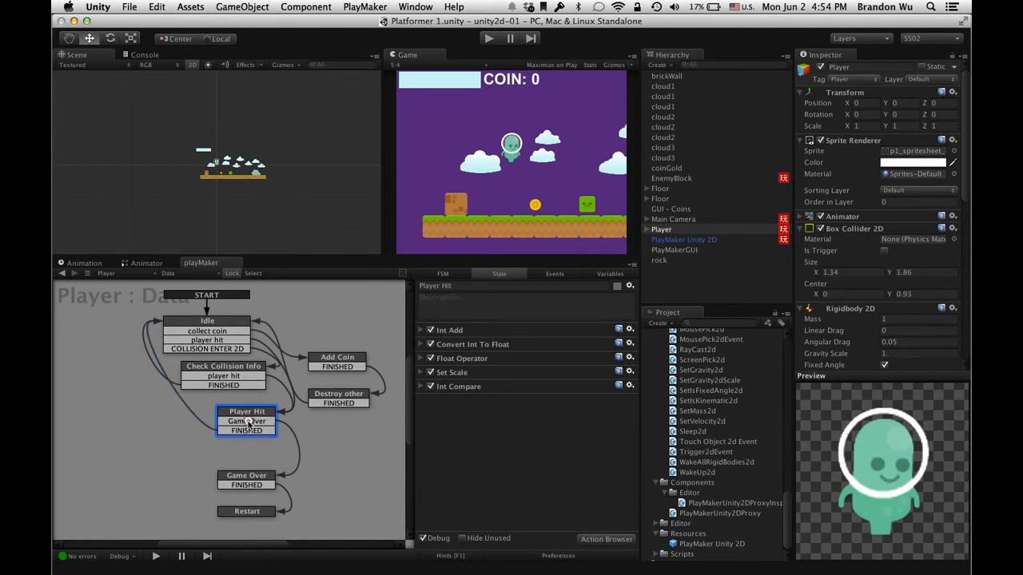
{"action": "left_click_drag", "start_coordinate": [249, 417], "coordinate": [240, 426]}
{"action": "left_click_drag", "start_coordinate": [243, 366], "coordinate": [257, 383]}
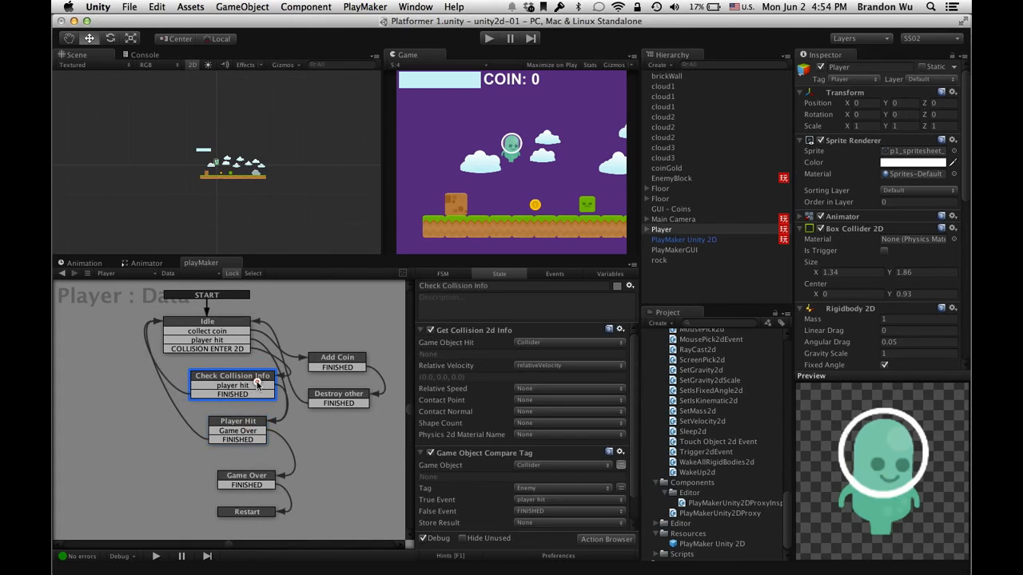
{"action": "left_click_drag", "start_coordinate": [239, 421], "coordinate": [228, 430]}
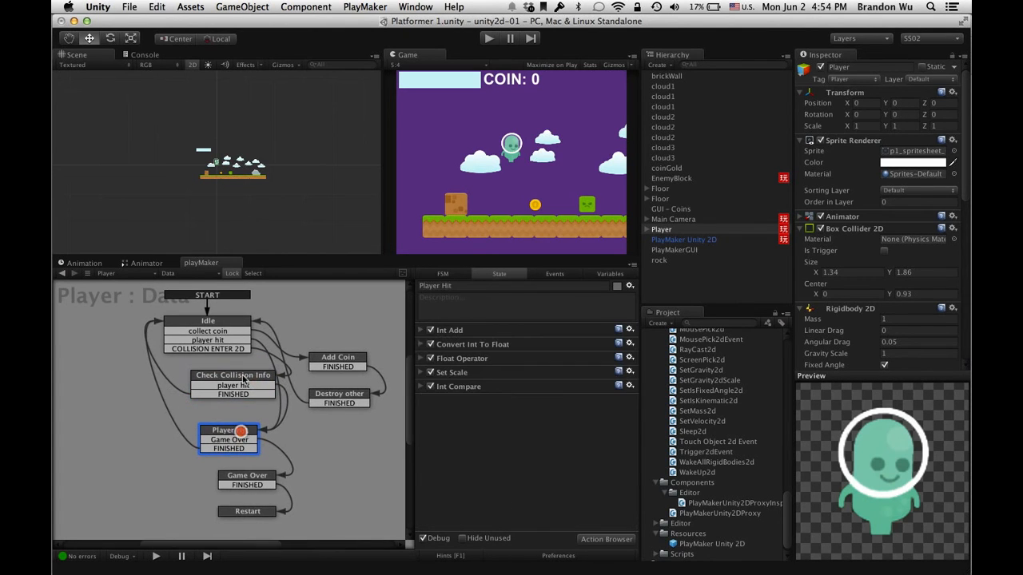
{"action": "left_click_drag", "start_coordinate": [246, 384], "coordinate": [218, 375]}
{"action": "left_click_drag", "start_coordinate": [236, 439], "coordinate": [218, 430]}
Step: Move the Game Over and Restart states together to align beneath Player Hit, and lower Player Hit slightly
{"action": "left_click_drag", "start_coordinate": [212, 467], "coordinate": [313, 530]}
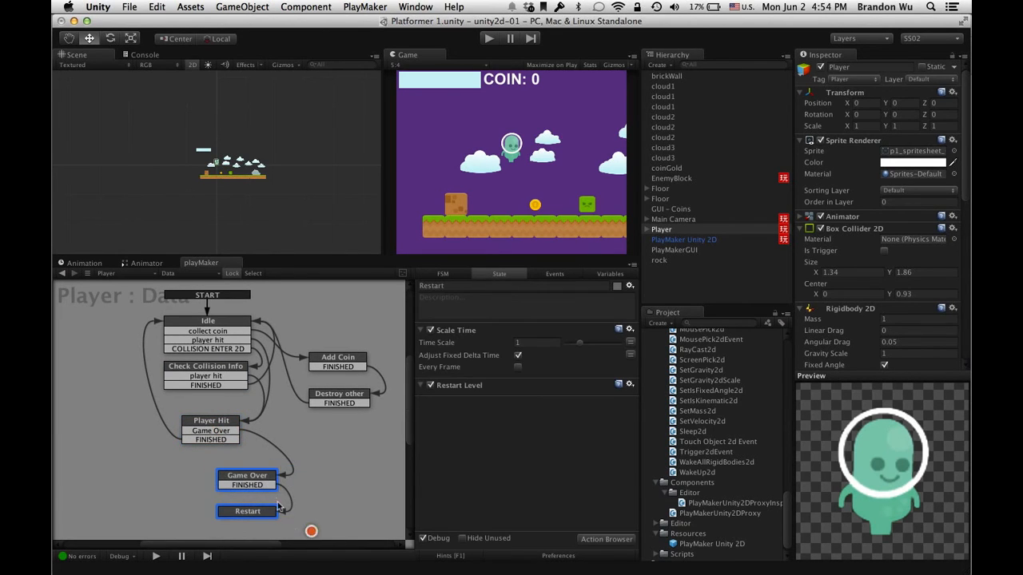
{"action": "left_click_drag", "start_coordinate": [270, 480], "coordinate": [233, 497]}
{"action": "left_click", "coordinate": [234, 456]}
{"action": "left_click", "coordinate": [222, 366]}
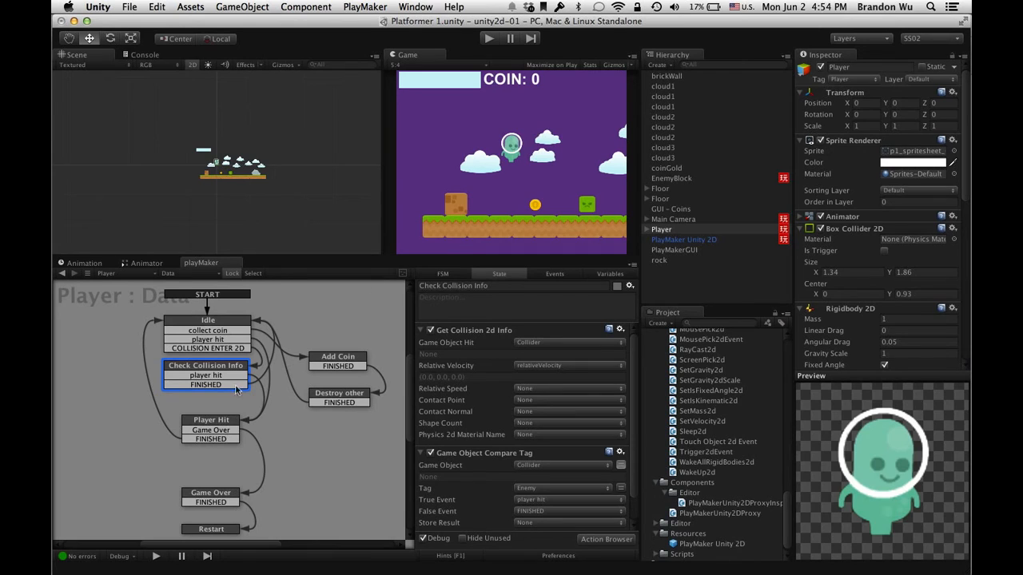
{"action": "left_click_drag", "start_coordinate": [222, 423], "coordinate": [222, 433]}
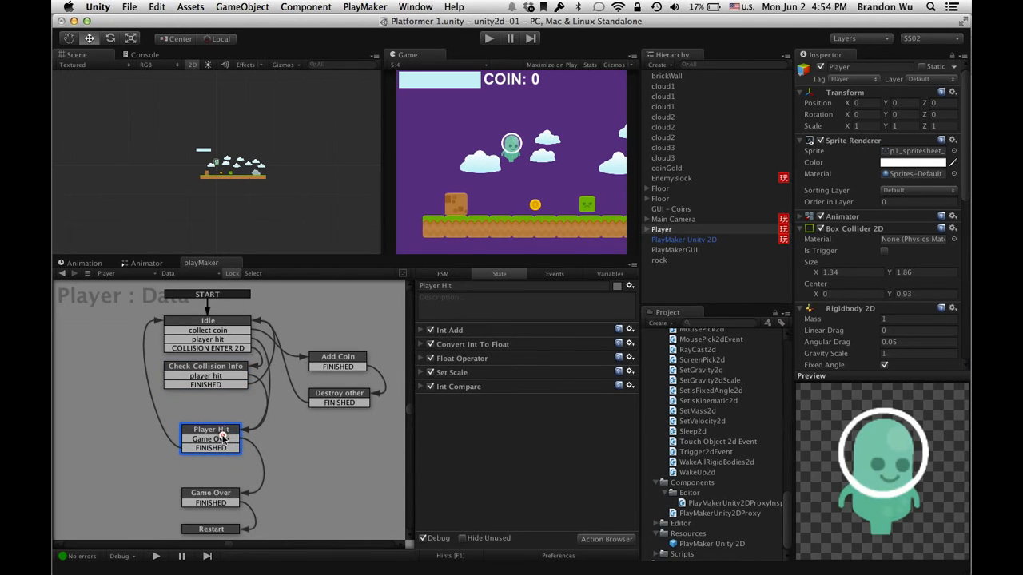
Step: Review the Check Collision Info and Player Hit states and the player hit transition linking them
{"action": "left_click", "coordinate": [224, 367]}
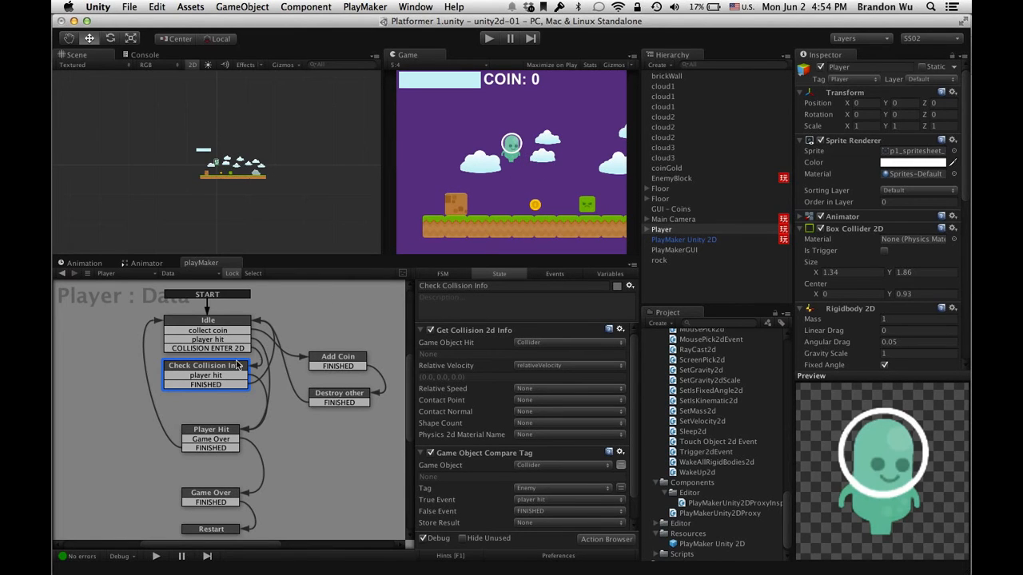
{"action": "scroll", "coordinate": [223, 369], "scroll_direction": "down", "scroll_amount": 4}
{"action": "scroll", "coordinate": [224, 370], "scroll_direction": "up", "scroll_amount": 1, "text": "super"}
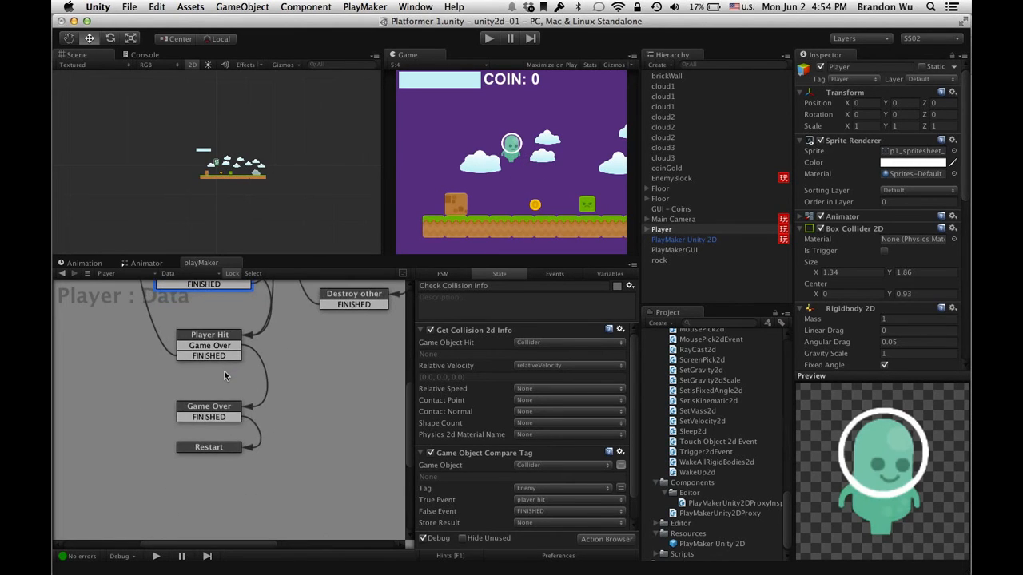
{"action": "scroll", "coordinate": [223, 369], "scroll_direction": "up", "scroll_amount": 7}
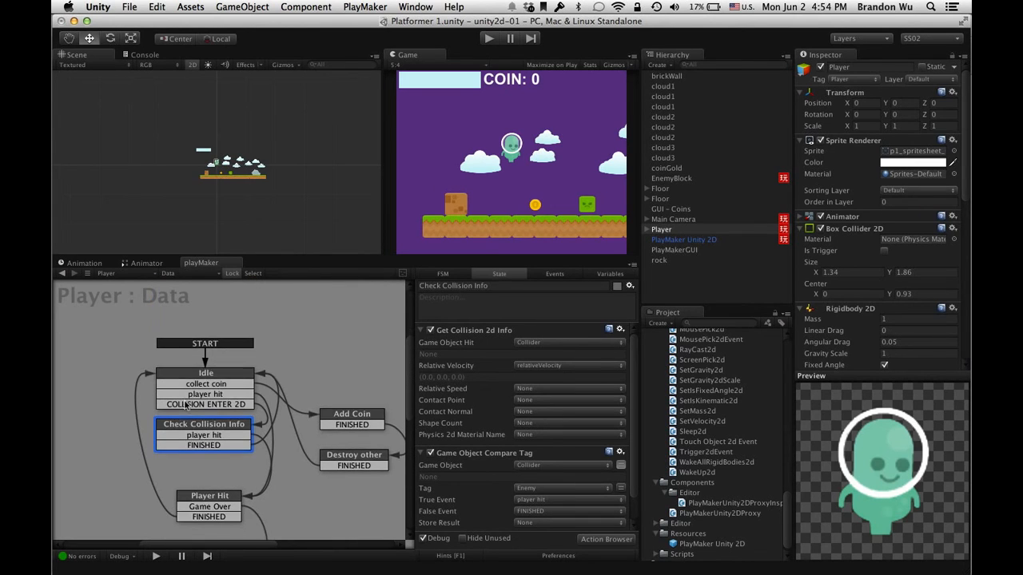
{"action": "scroll", "coordinate": [185, 404], "scroll_direction": "down", "scroll_amount": 2}
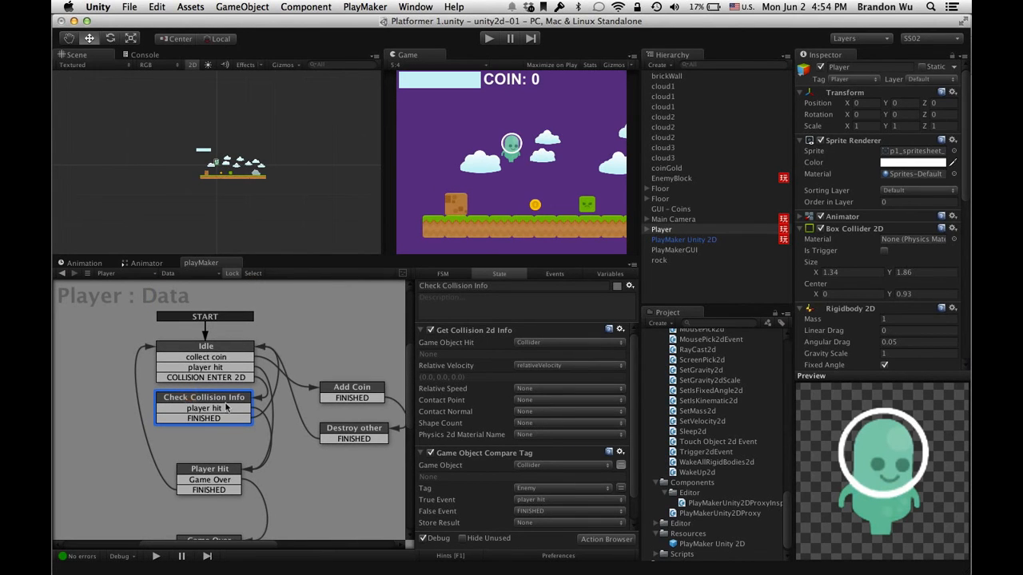
{"action": "left_click", "coordinate": [219, 409]}
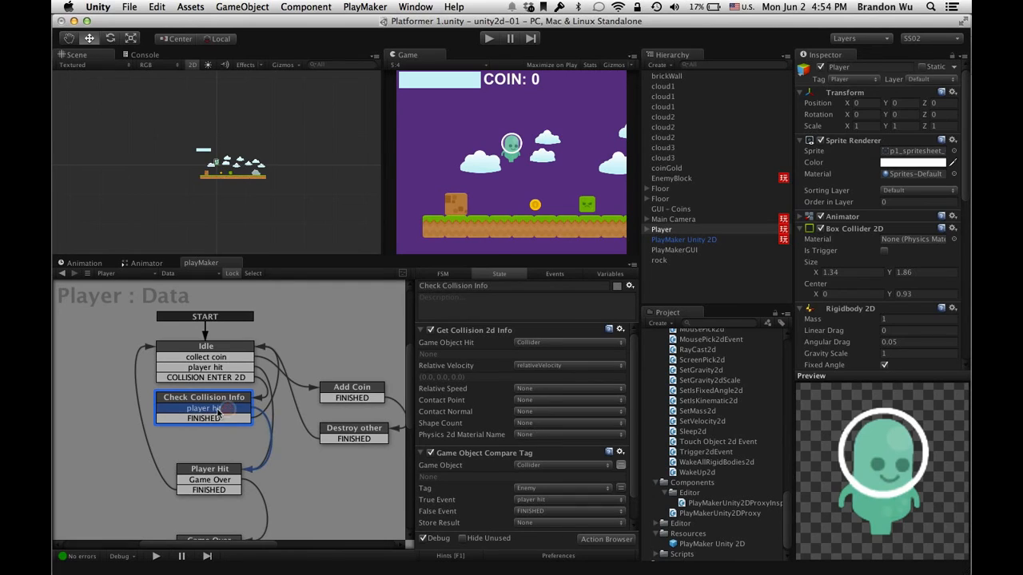
{"action": "left_click", "coordinate": [225, 474]}
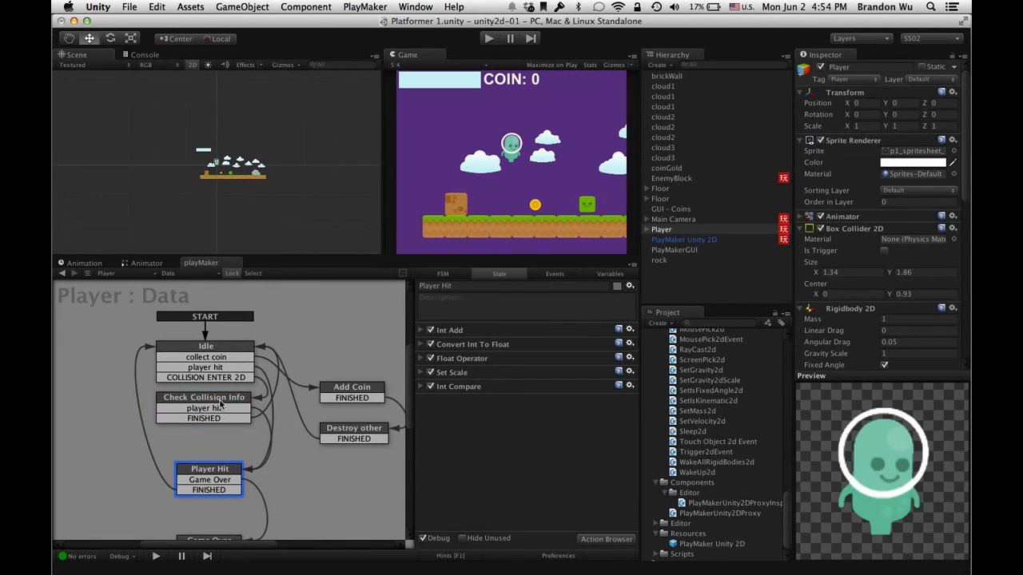
{"action": "left_click", "coordinate": [221, 399]}
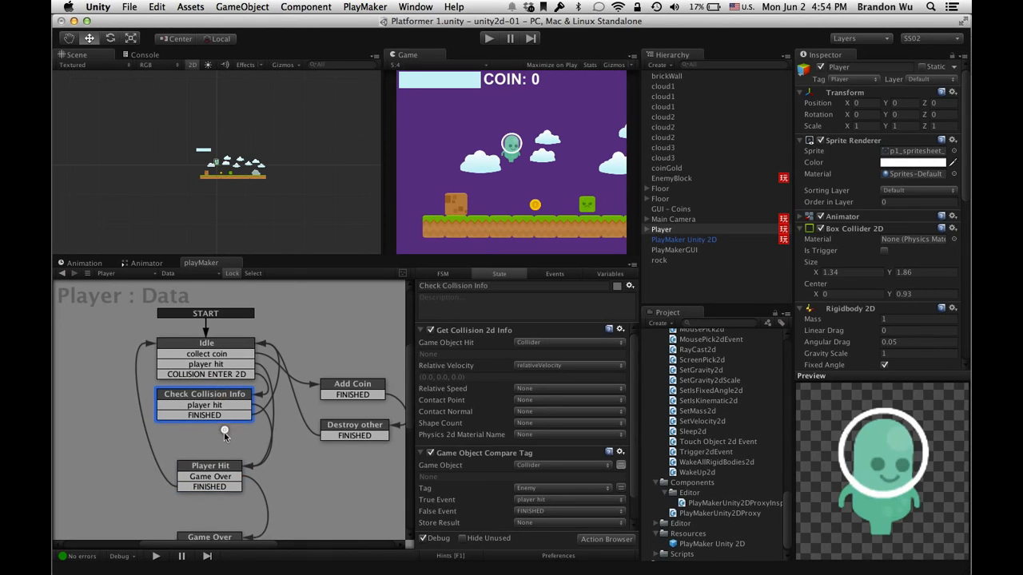
Step: Add a new state between Check Collision Info and Player Hit and name it Knockback
{"action": "left_click", "coordinate": [179, 415], "text": "super"}
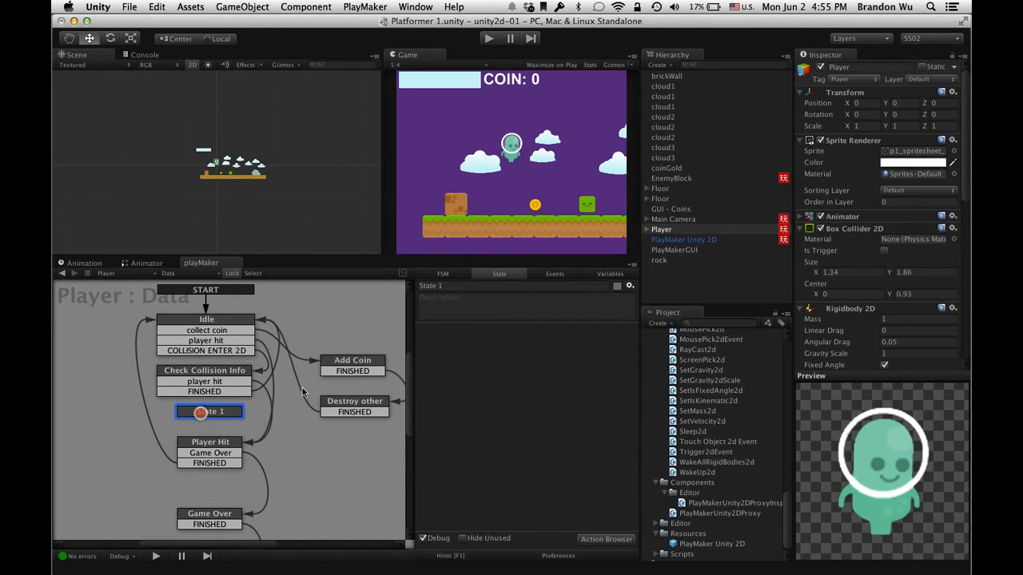
{"action": "left_click", "coordinate": [474, 286]}
{"action": "type", "text": "Kn"}
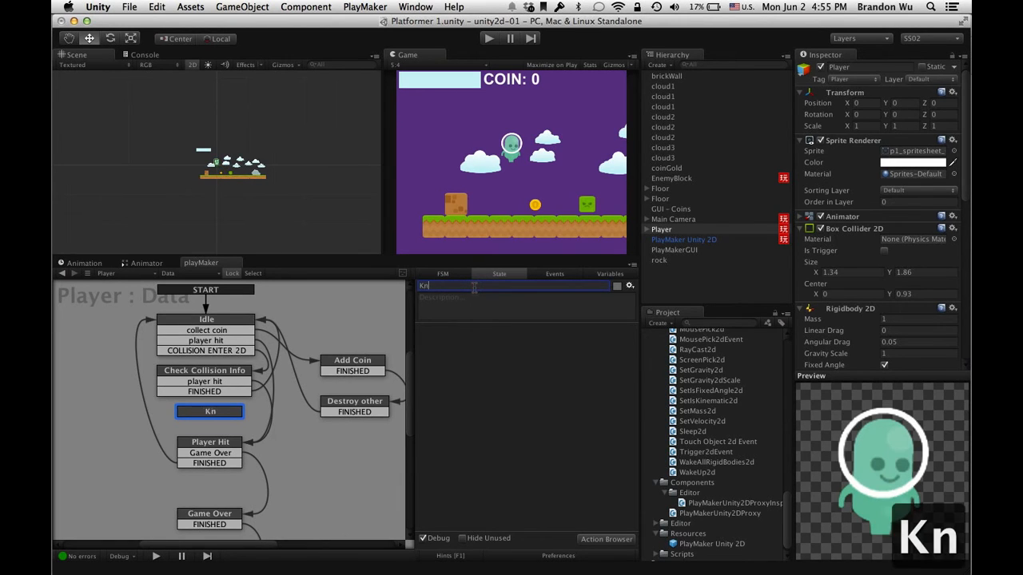
{"action": "type", "text": "ockback"}
{"action": "key", "text": "Return"}
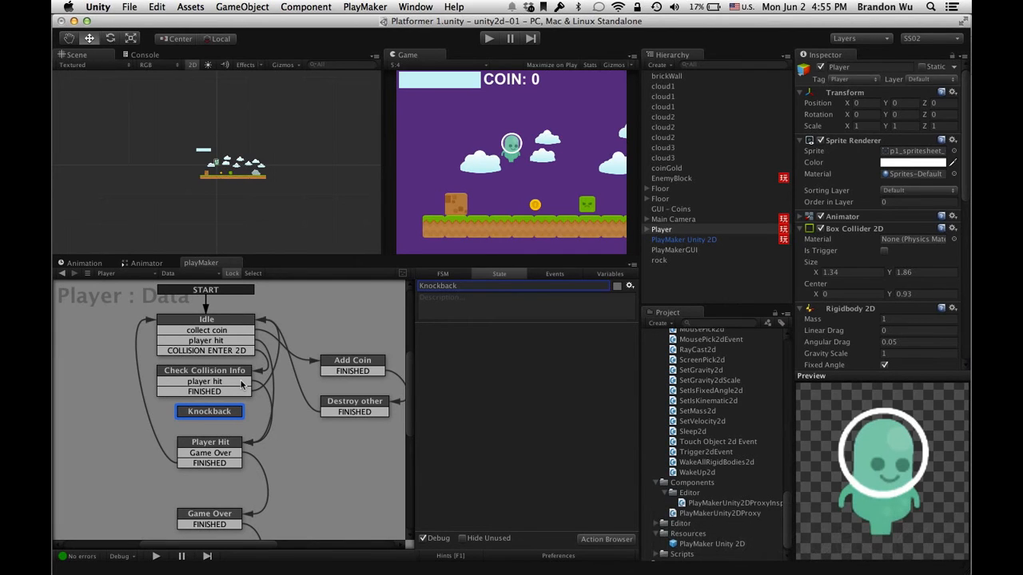
Step: Route Check Collision Info's player hit transition to Knockback, and add a FINISHED transition from Knockback to Player Hit
{"action": "left_click_drag", "start_coordinate": [224, 381], "coordinate": [231, 410]}
{"action": "left_click", "coordinate": [230, 410]}
{"action": "right_click", "coordinate": [230, 411]}
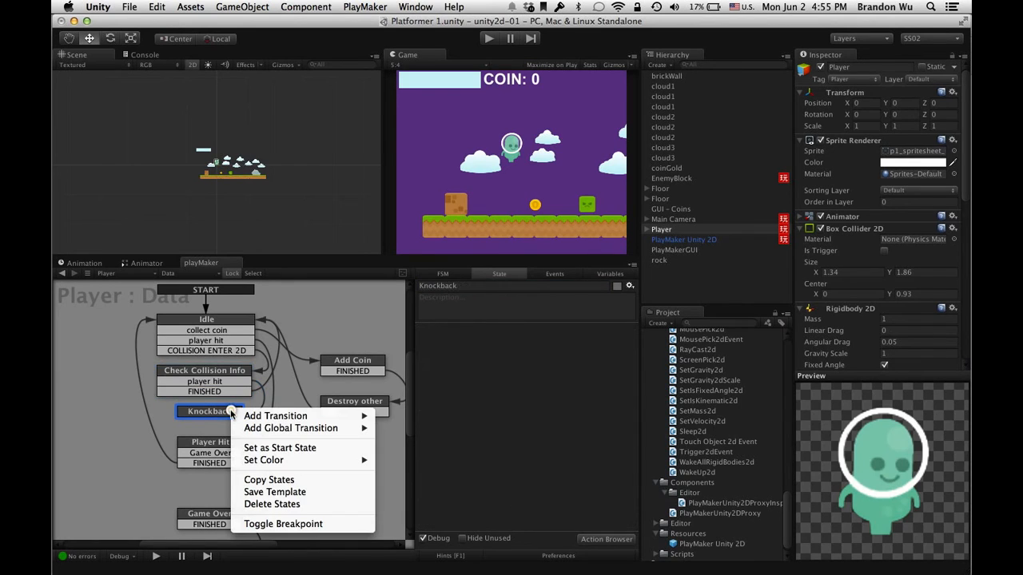
{"action": "mouse_move", "coordinate": [254, 416]}
{"action": "left_click", "coordinate": [406, 416]}
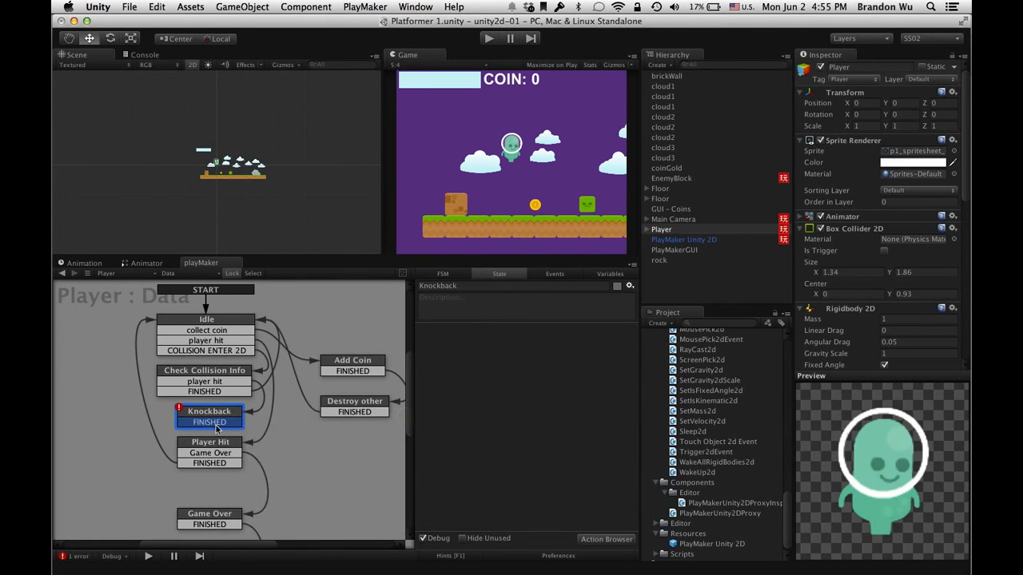
{"action": "mouse_move", "coordinate": [215, 428]}
{"action": "left_mouse_down"}
{"action": "mouse_move", "coordinate": [244, 436]}
{"action": "mouse_move", "coordinate": [221, 437]}
{"action": "left_mouse_up"}
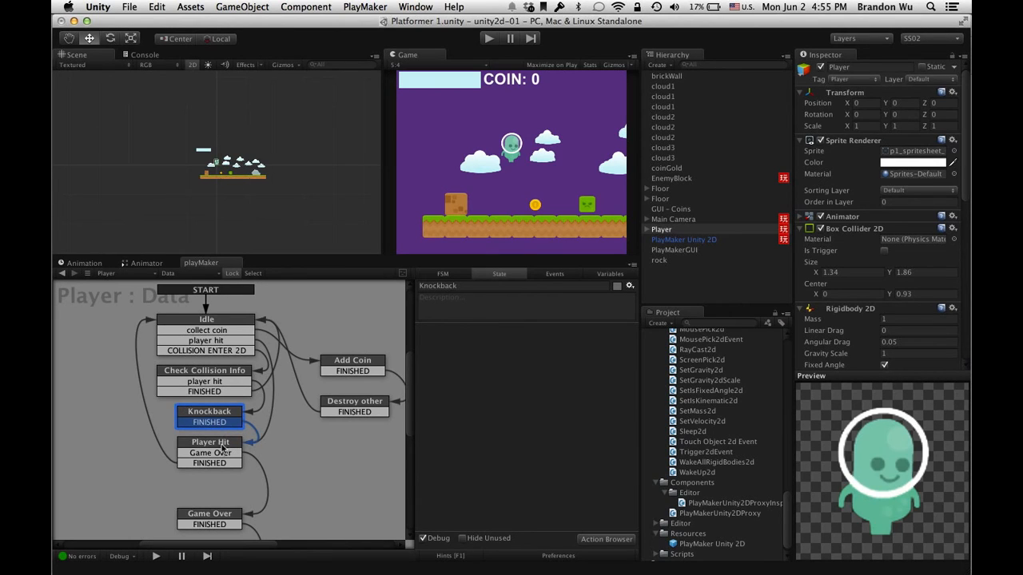
Step: Rename the Player Hit state as HP Calculation and move it slightly lower, away from Knockback
{"action": "left_click", "coordinate": [222, 446]}
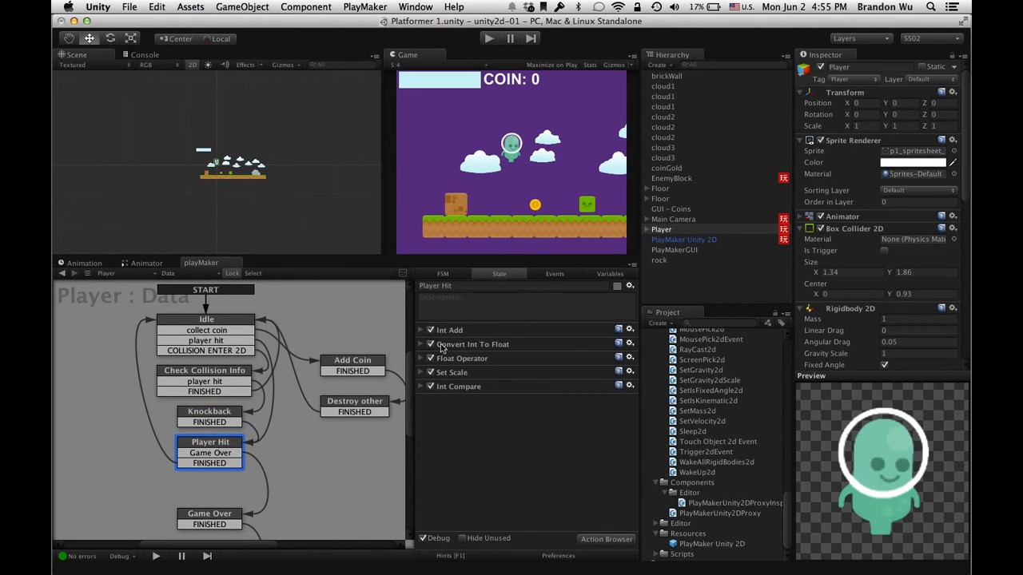
{"action": "left_click", "coordinate": [461, 286]}
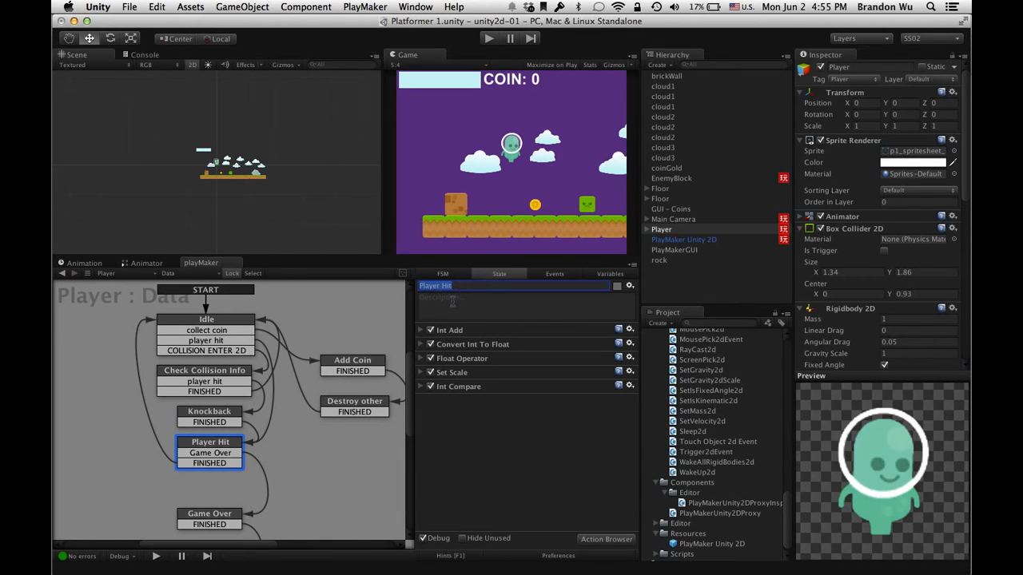
{"action": "type", "text": "HP"}
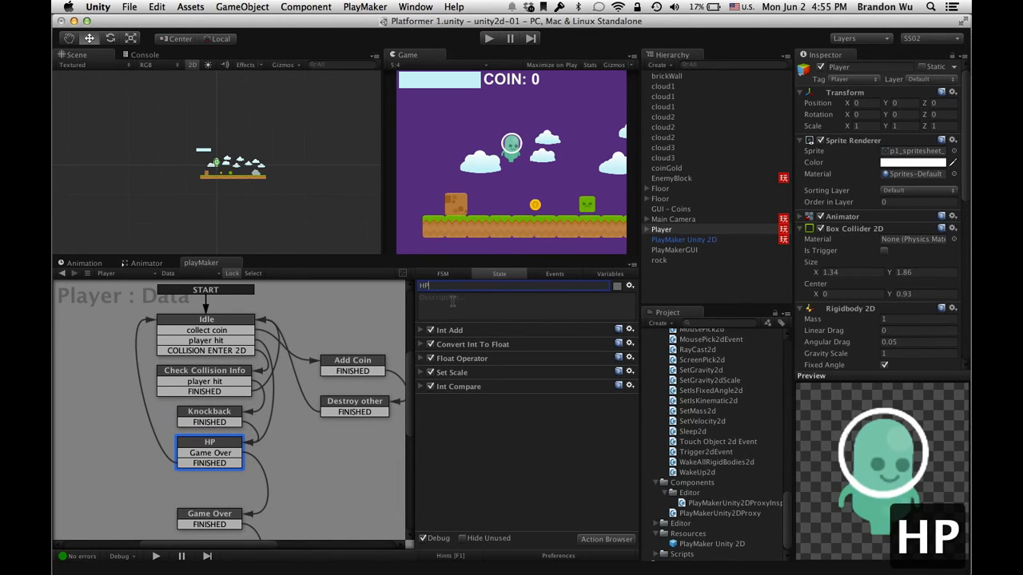
{"action": "type", "text": " Calculation"}
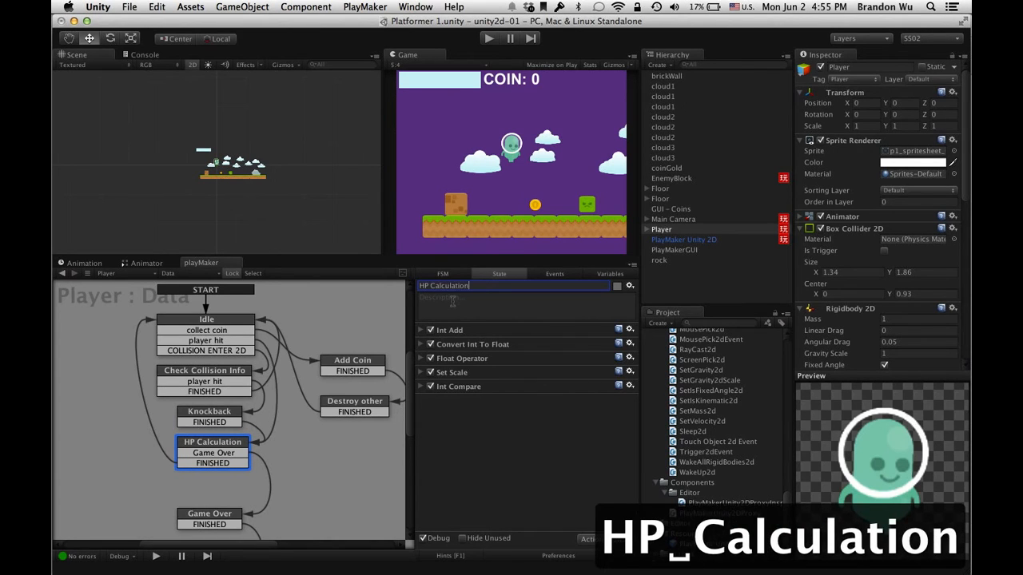
{"action": "key", "text": "Return"}
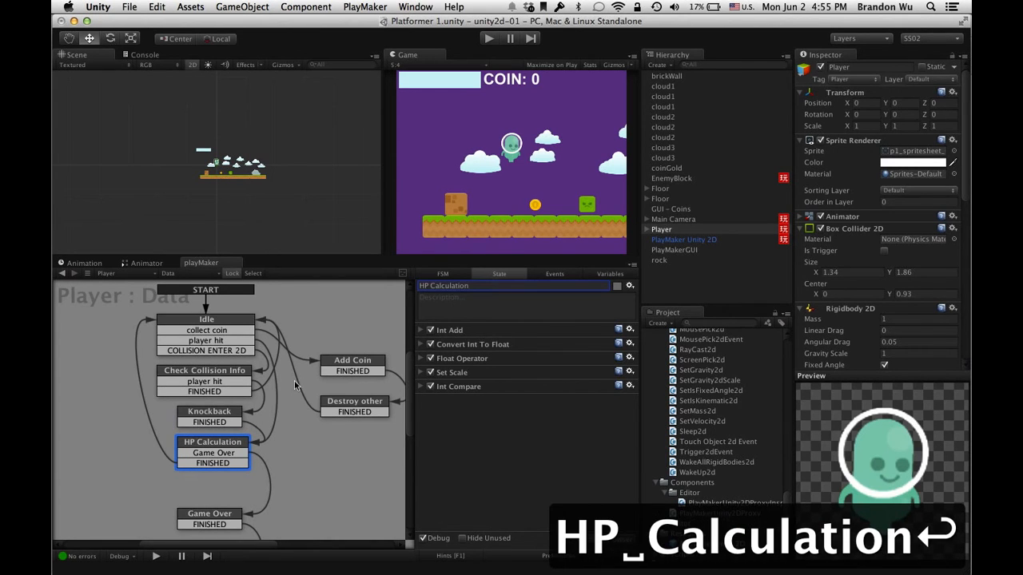
{"action": "left_click_drag", "start_coordinate": [238, 442], "coordinate": [236, 452]}
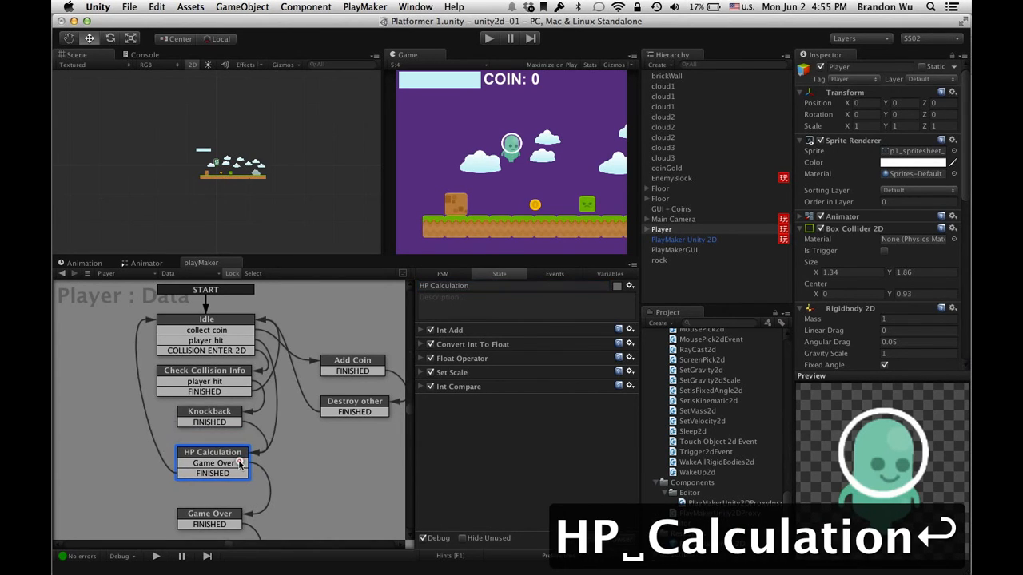
Step: Add a Vector3 Normalize action to the Knockback state and set its Vector3 Variable to relativeVelocity
{"action": "left_click", "coordinate": [227, 412]}
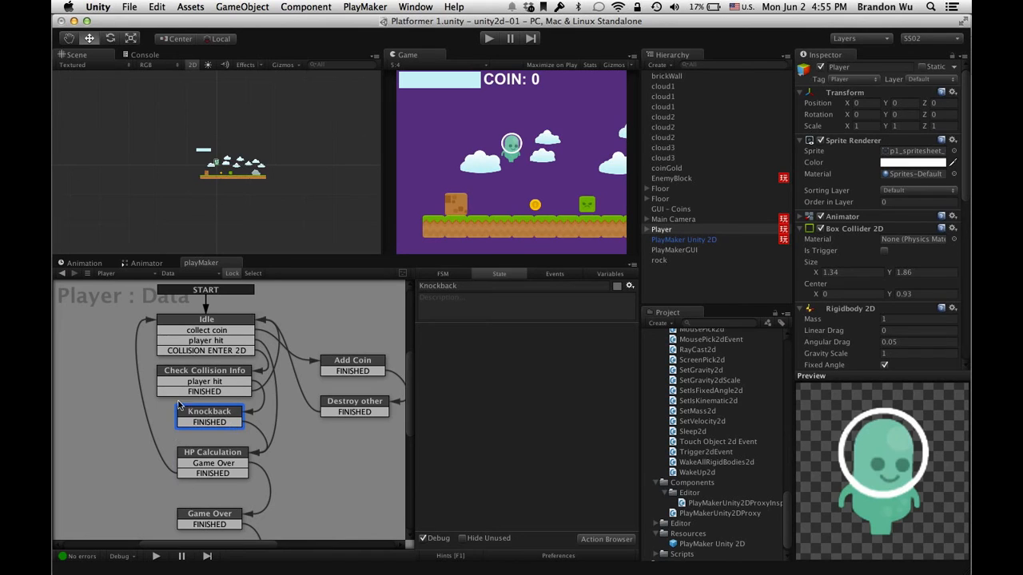
{"action": "middle_click_drag", "start_coordinate": [280, 439], "coordinate": [275, 416]}
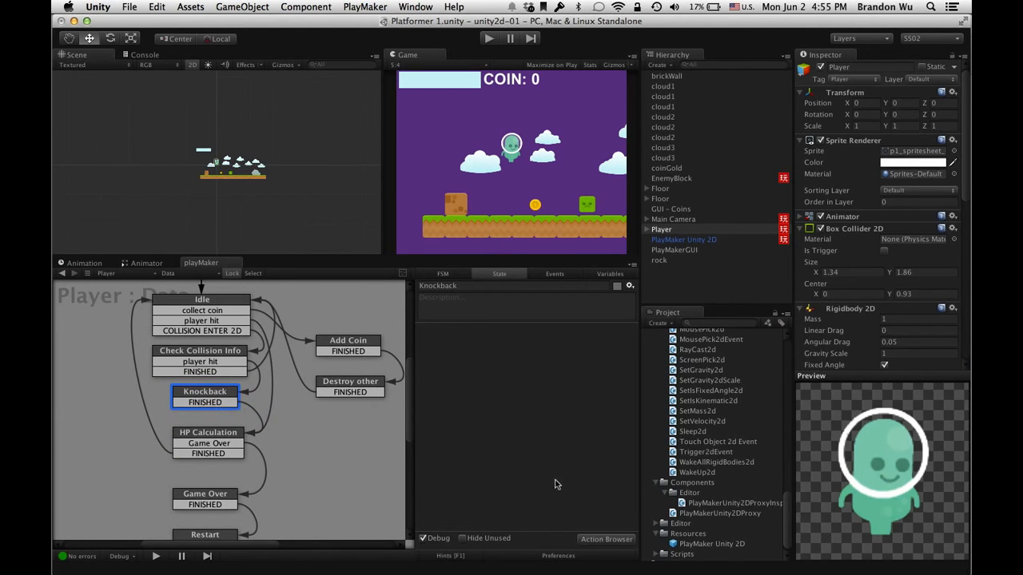
{"action": "left_click", "coordinate": [606, 539]}
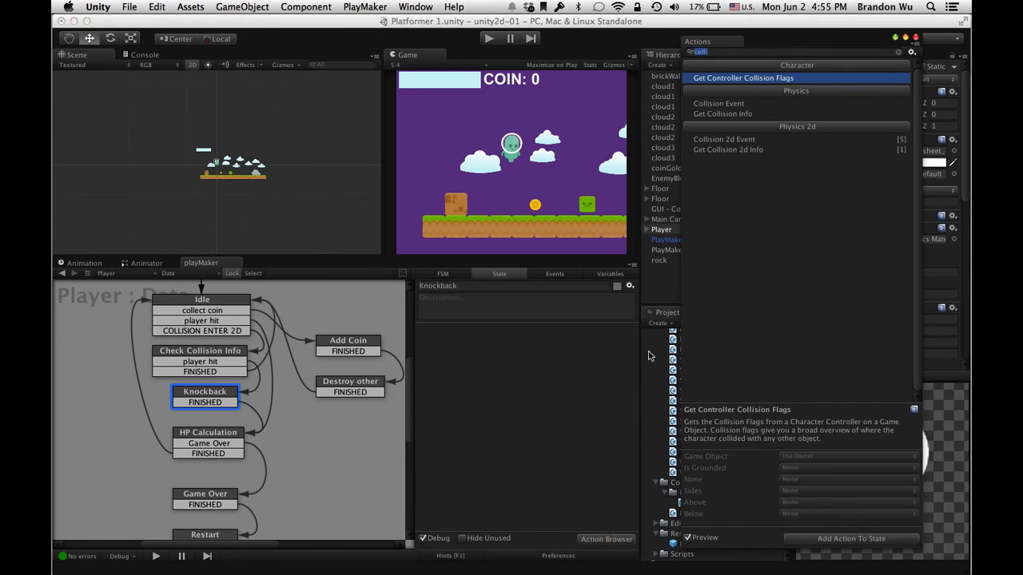
{"action": "left_click", "coordinate": [898, 52]}
{"action": "scroll", "coordinate": [822, 214], "scroll_direction": "down", "scroll_amount": 15}
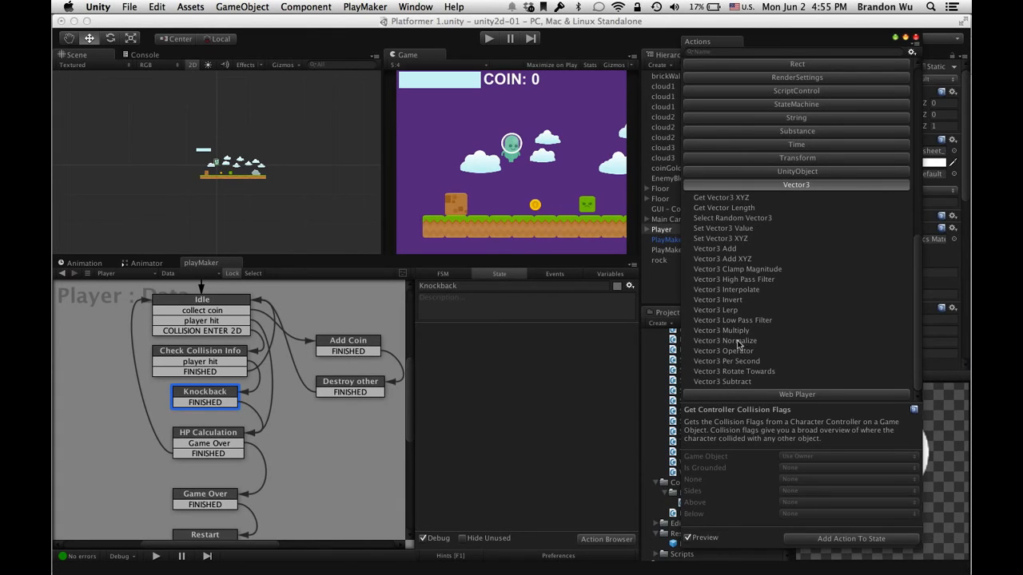
{"action": "scroll", "coordinate": [739, 343], "scroll_direction": "up", "scroll_amount": 3}
{"action": "left_click_drag", "start_coordinate": [739, 342], "coordinate": [548, 383]}
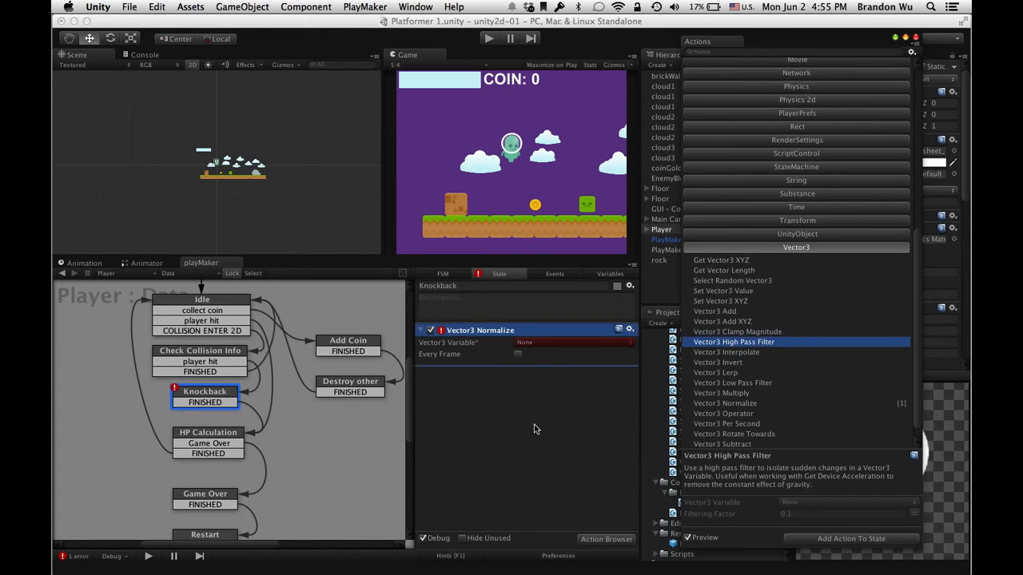
{"action": "left_click", "coordinate": [531, 441]}
{"action": "left_click", "coordinate": [538, 343]}
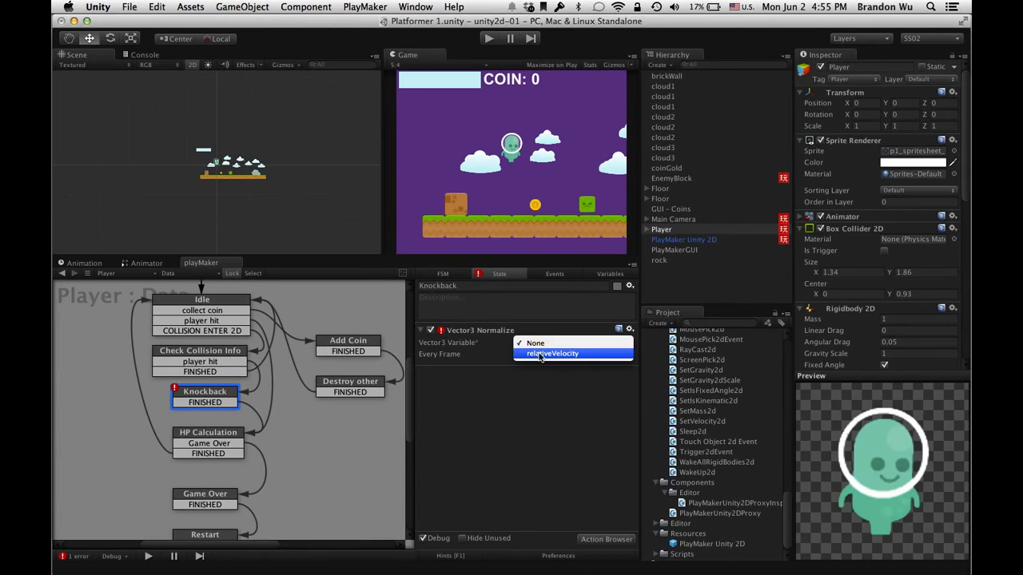
{"action": "left_click", "coordinate": [541, 353]}
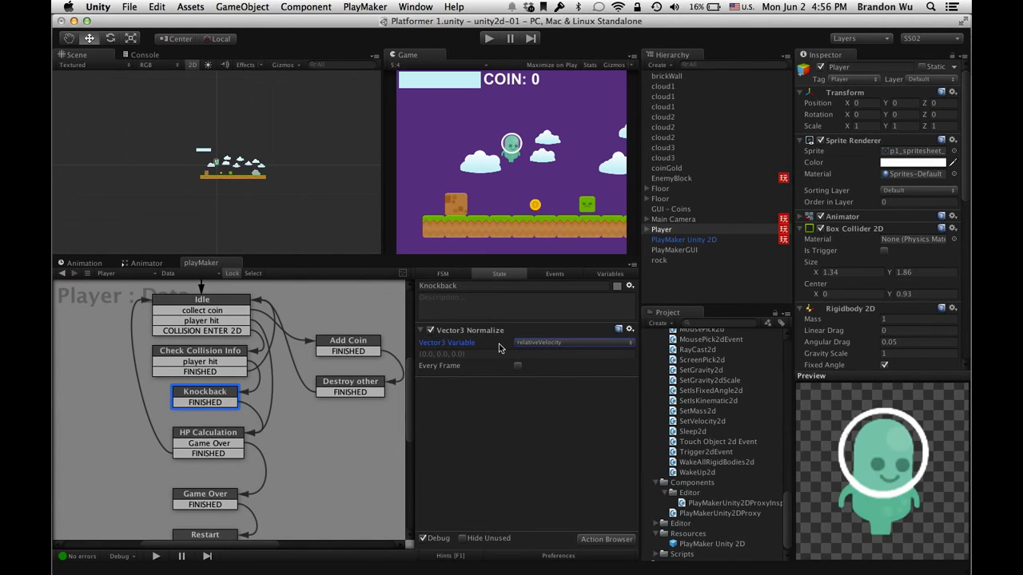
Step: Add a Set Vector3 XYZ action below the Vector3 Normalize action in the Knockback state
{"action": "left_click", "coordinate": [538, 365]}
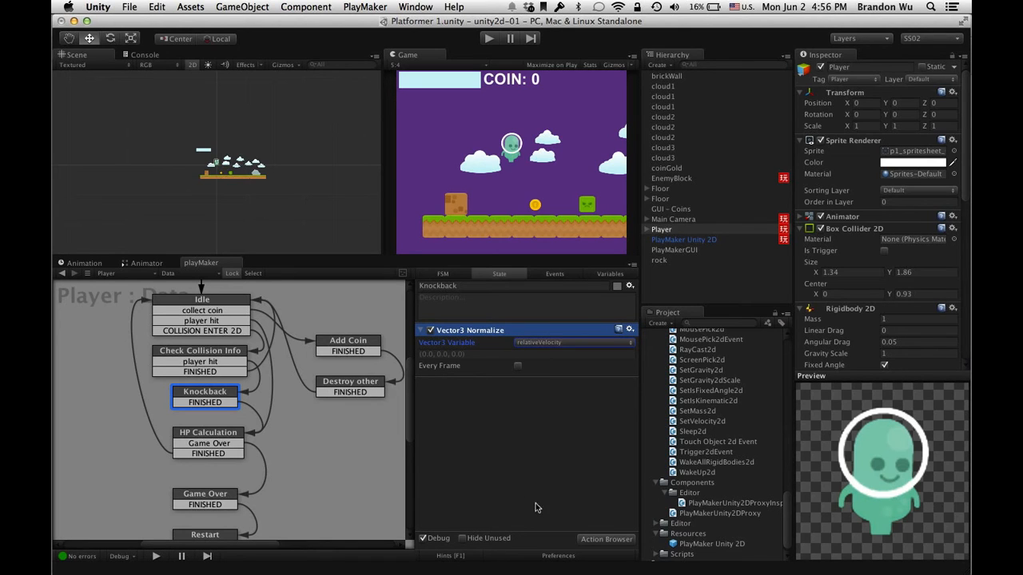
{"action": "left_click", "coordinate": [598, 539]}
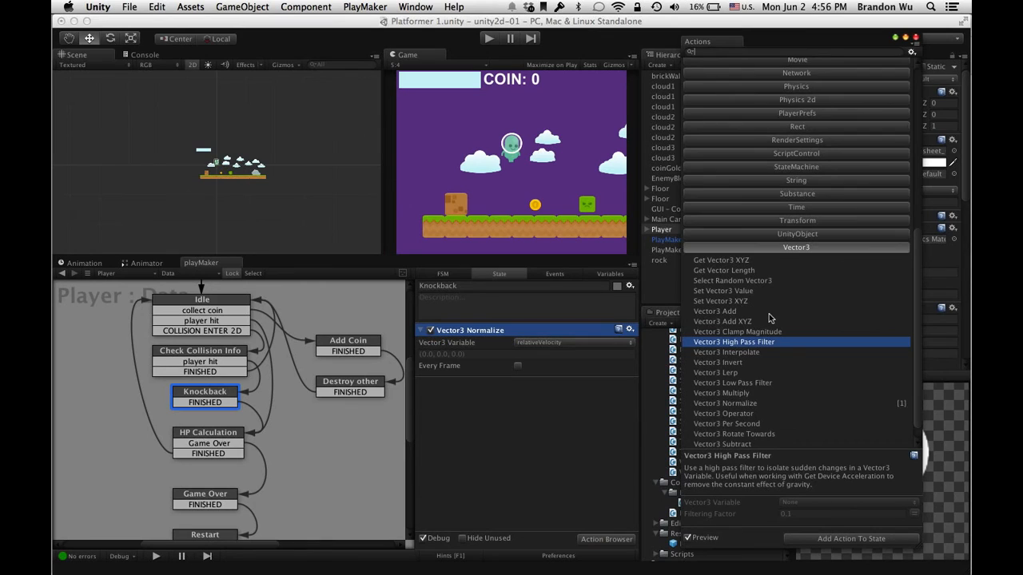
{"action": "scroll", "coordinate": [769, 318], "scroll_direction": "down", "scroll_amount": 1}
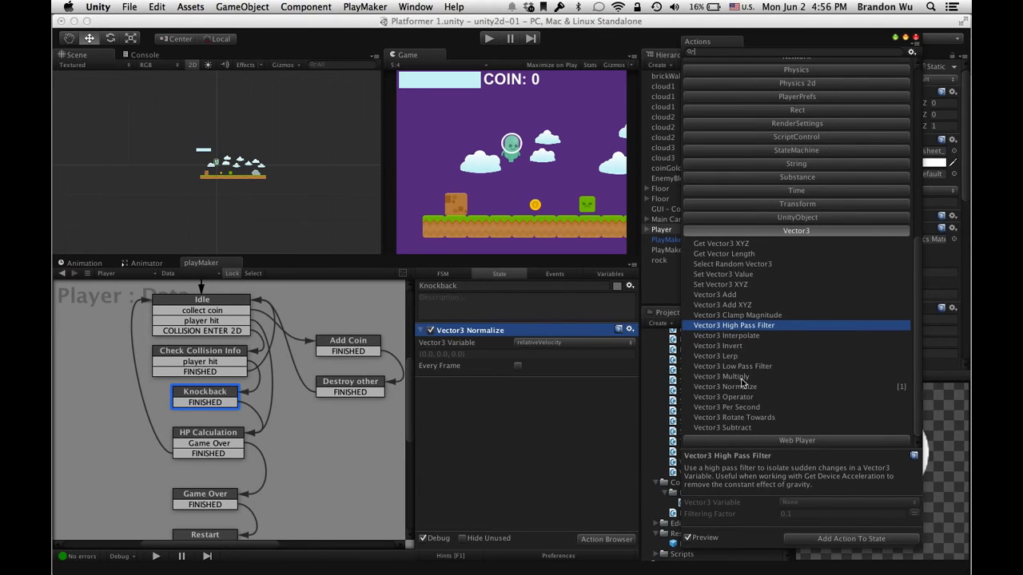
{"action": "left_click", "coordinate": [742, 285]}
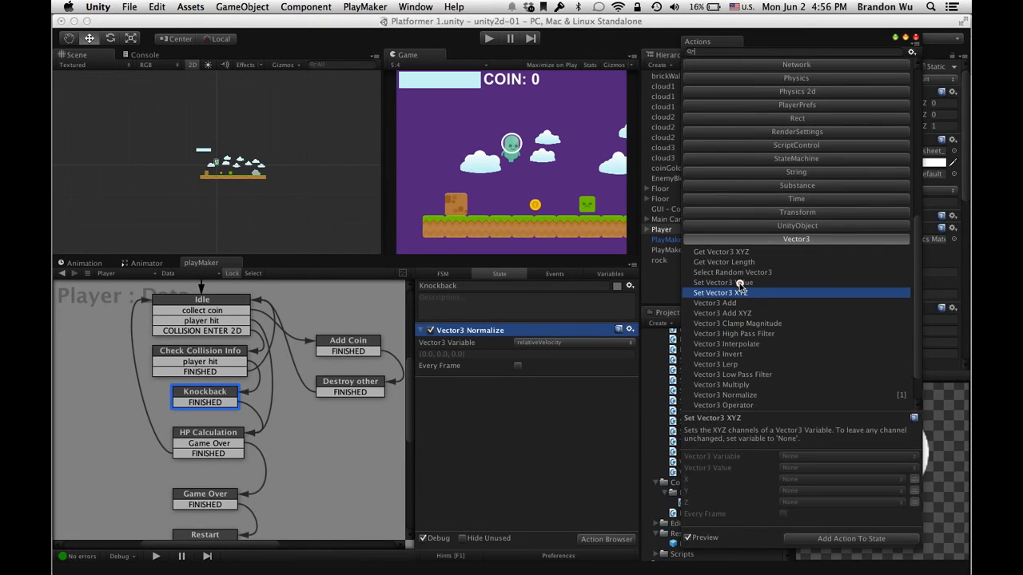
{"action": "scroll", "coordinate": [725, 301], "scroll_direction": "down", "scroll_amount": 2}
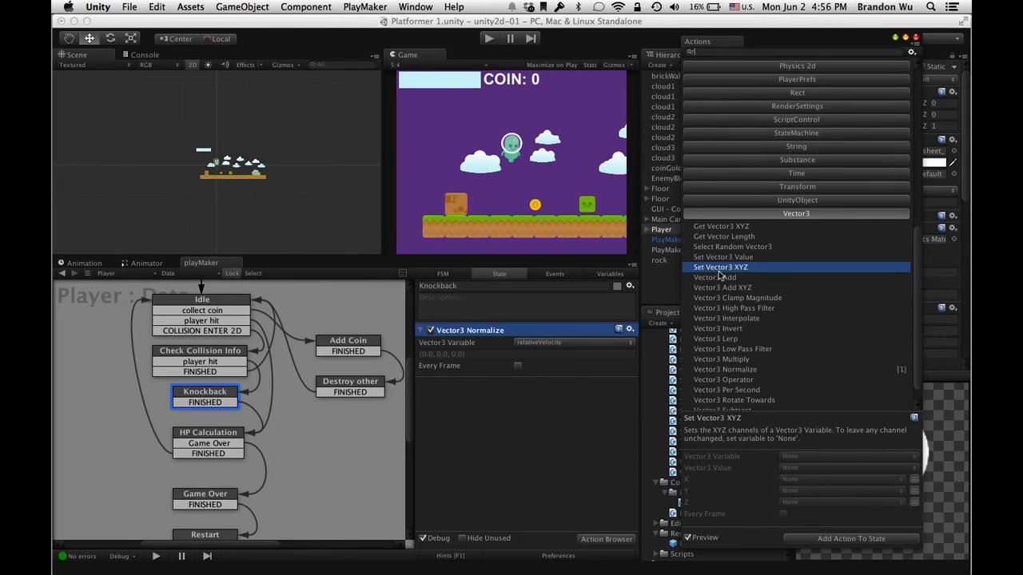
{"action": "mouse_move", "coordinate": [720, 269]}
{"action": "left_mouse_down"}
{"action": "mouse_move", "coordinate": [583, 377]}
{"action": "mouse_move", "coordinate": [548, 393]}
{"action": "mouse_move", "coordinate": [495, 393]}
{"action": "left_mouse_up"}
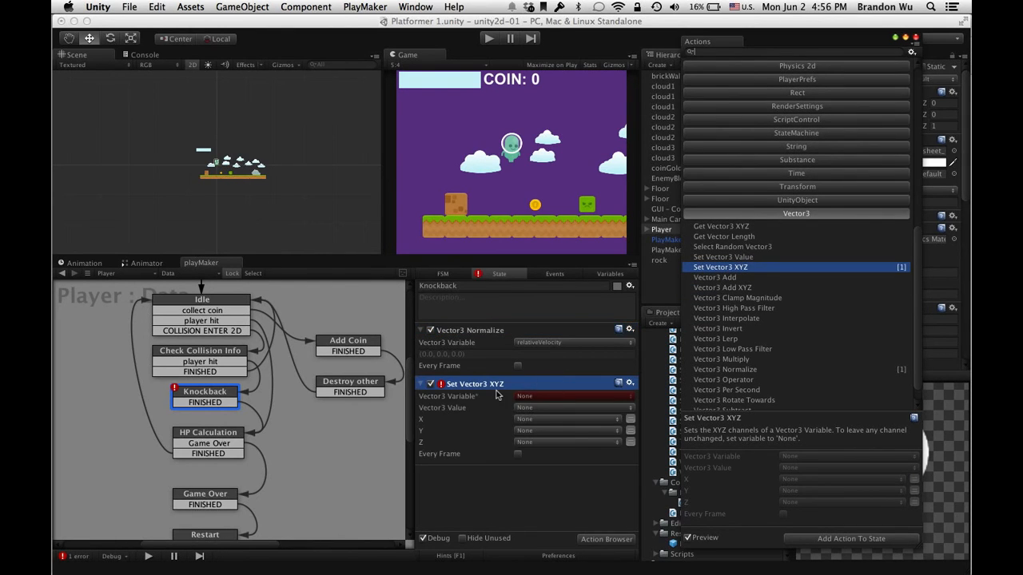
Step: Give the Set Vector3 XYZ action constant Y and Z values of 0 and set its Vector3 Variable to relativeVelocity
{"action": "left_click", "coordinate": [630, 430]}
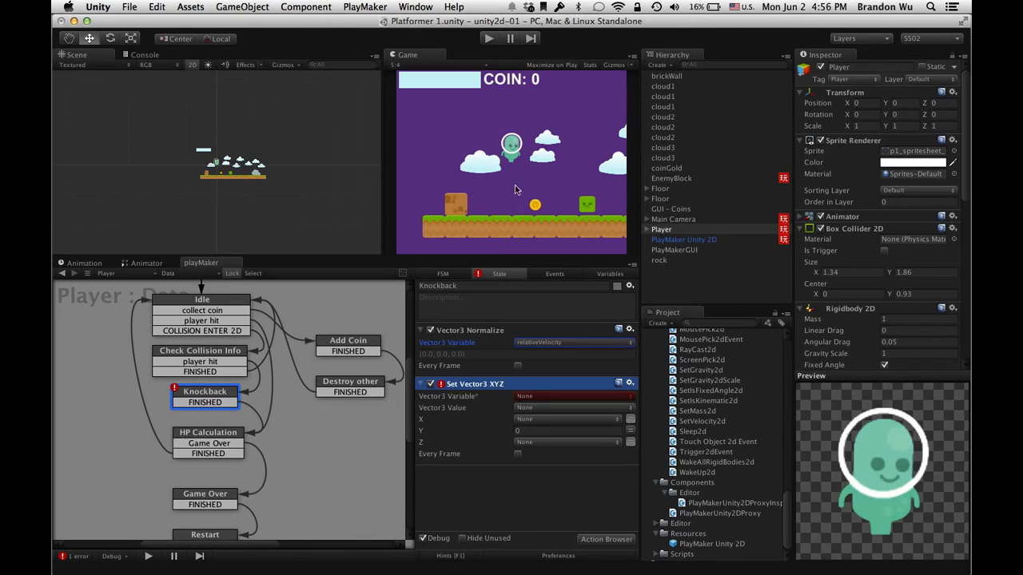
{"action": "left_click", "coordinate": [629, 442]}
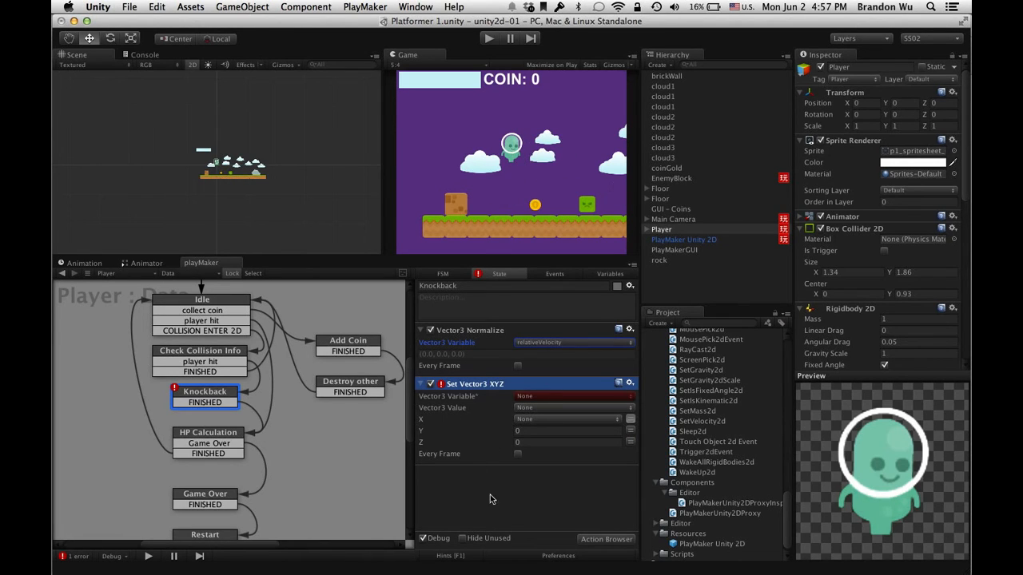
{"action": "left_click", "coordinate": [528, 396]}
{"action": "left_click", "coordinate": [534, 406]}
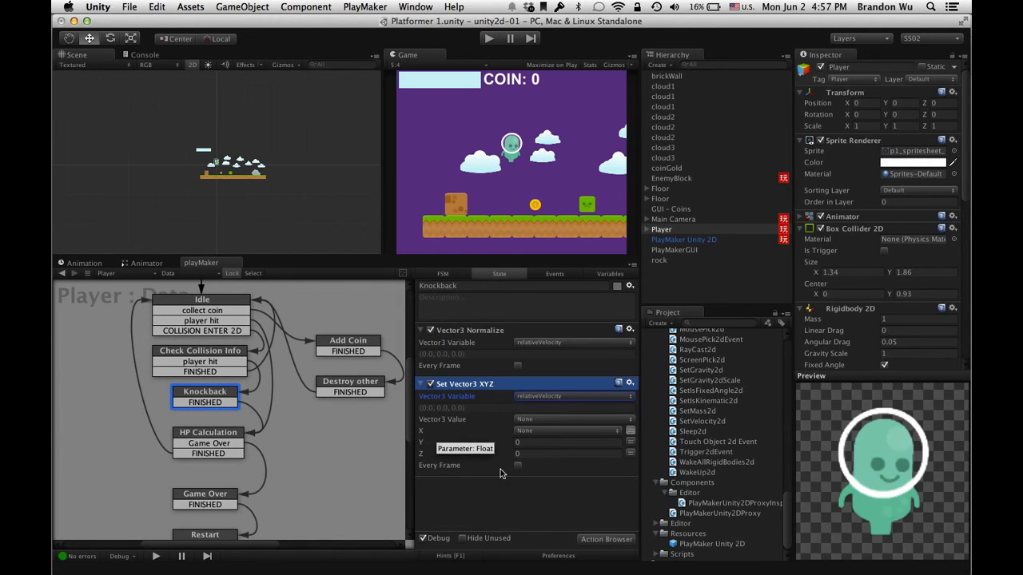
Step: Add a Vector3 Multiply action at the end of the Knockback state and set its Vector3 Variable to relativeVelocity
{"action": "left_click", "coordinate": [607, 538]}
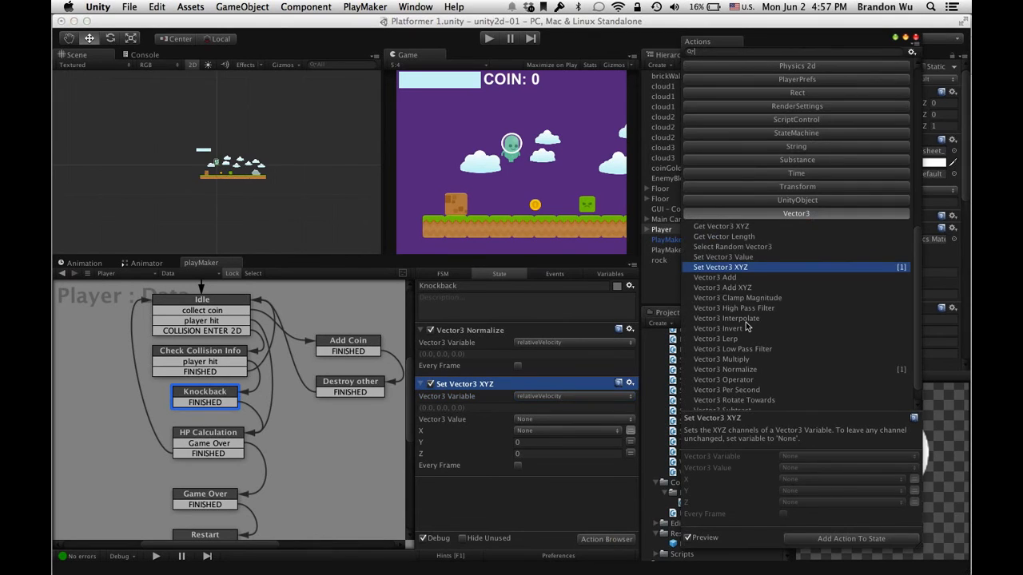
{"action": "scroll", "coordinate": [746, 326], "scroll_direction": "down", "scroll_amount": 2}
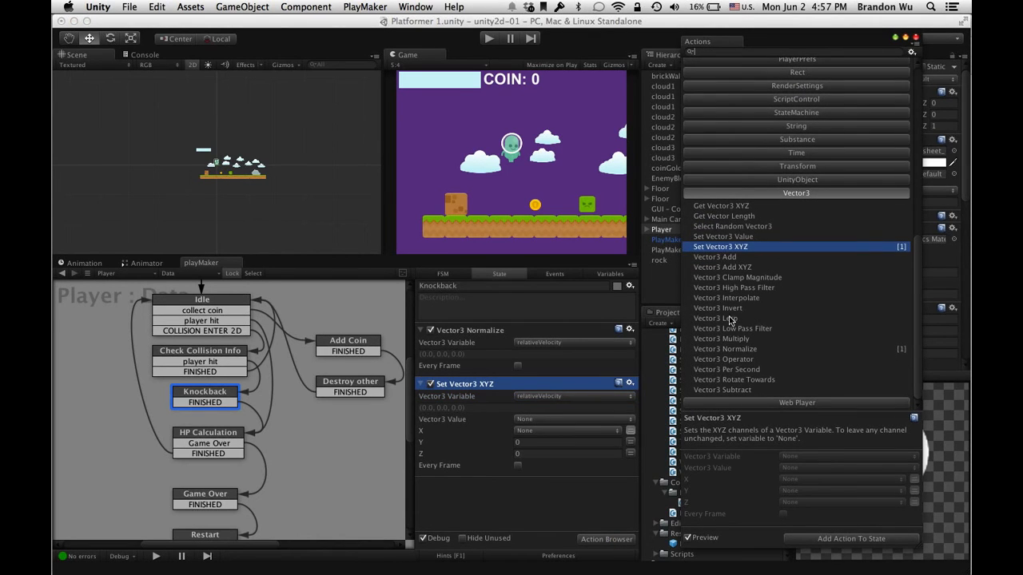
{"action": "scroll", "coordinate": [731, 344], "scroll_direction": "up", "scroll_amount": 4}
{"action": "left_click", "coordinate": [731, 342]}
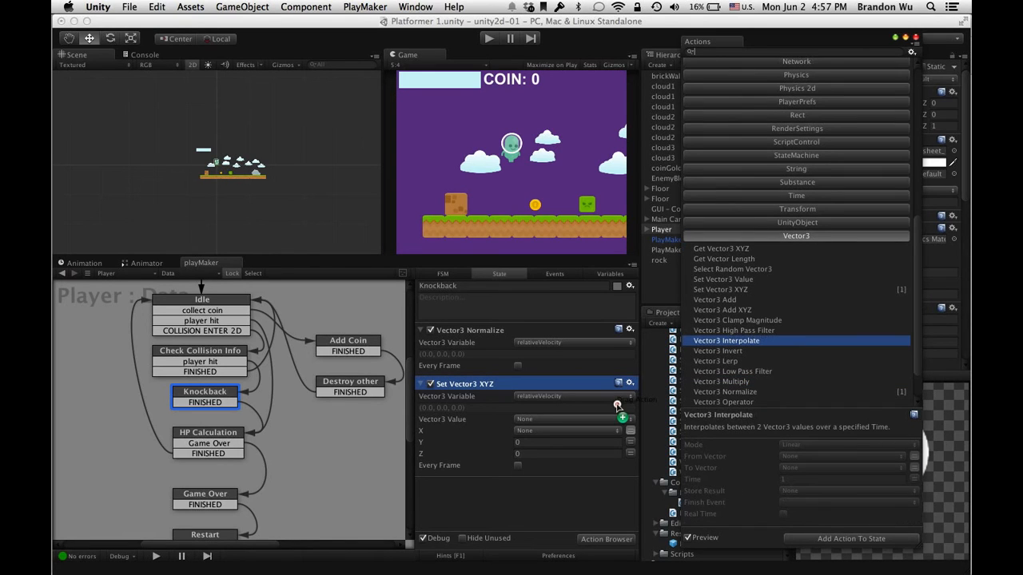
{"action": "left_click_drag", "start_coordinate": [745, 386], "coordinate": [538, 485]}
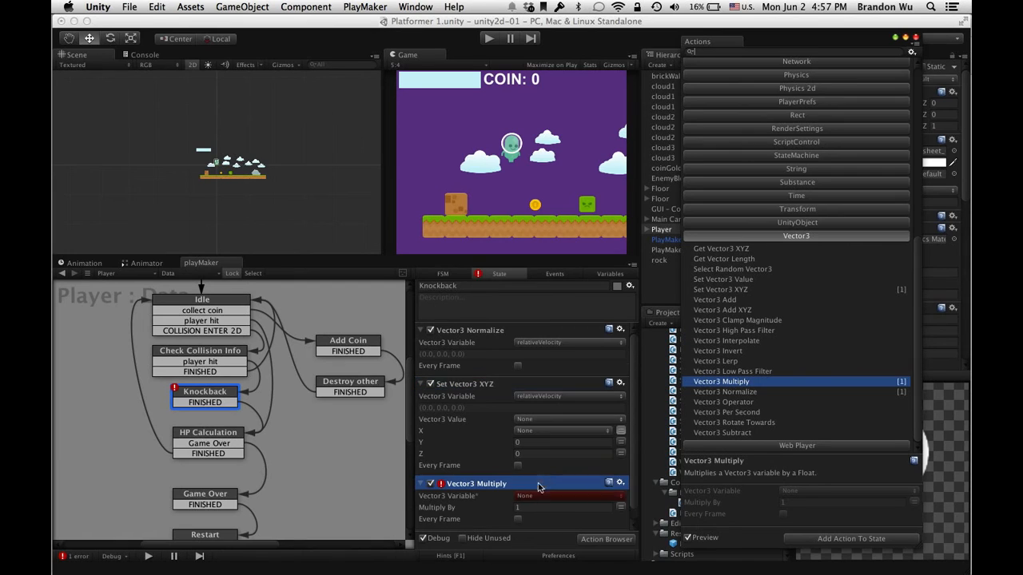
{"action": "left_click", "coordinate": [538, 484]}
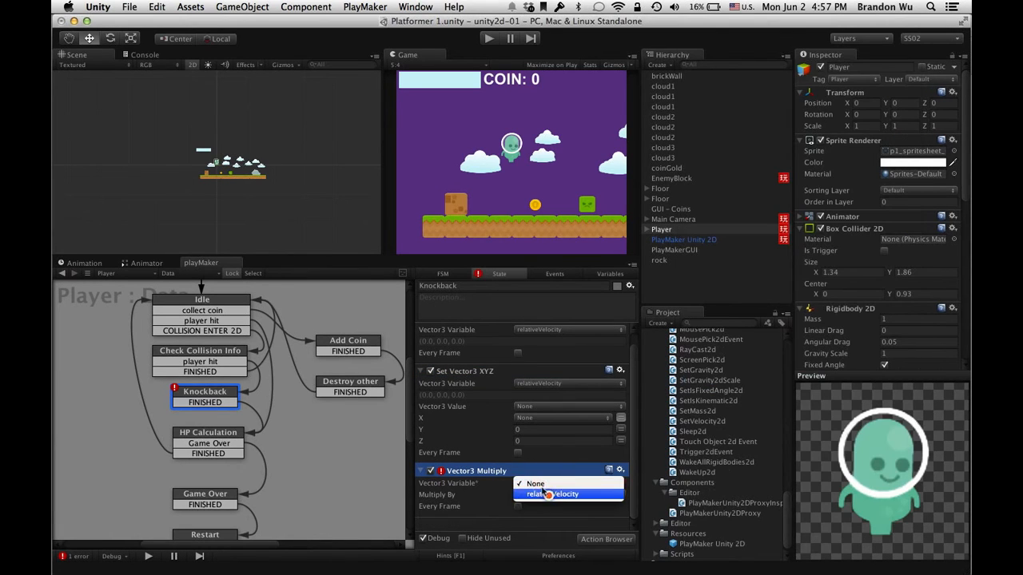
{"action": "left_click", "coordinate": [535, 494]}
Step: Set the Multiply By value of the Vector3 Multiply action to 100
{"action": "left_click", "coordinate": [537, 495]}
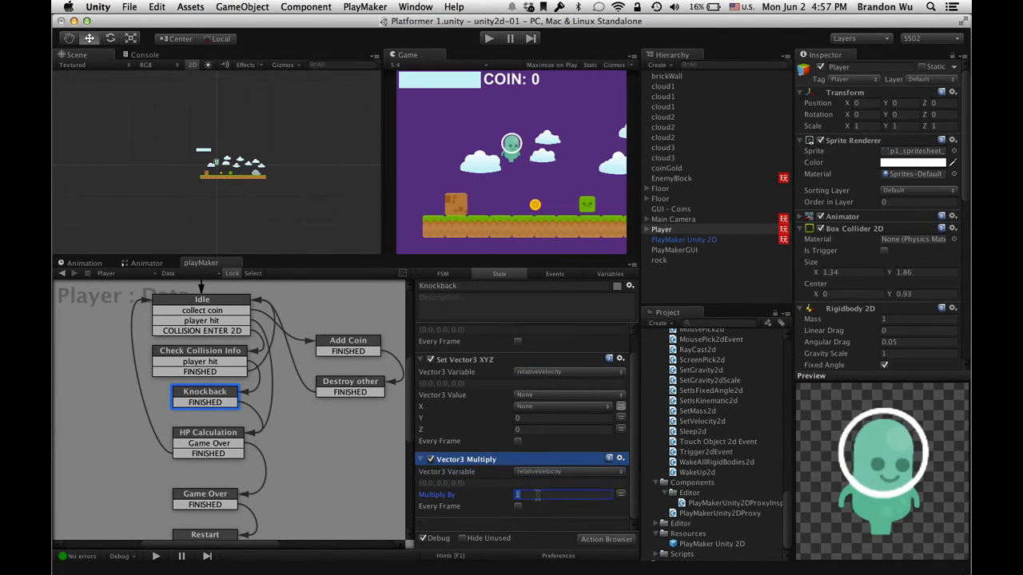
{"action": "type", "text": "100"}
{"action": "key", "text": "Return"}
{"action": "mouse_move", "coordinate": [499, 499]}
{"action": "left_mouse_down"}
{"action": "mouse_move", "coordinate": [527, 497]}
{"action": "mouse_move", "coordinate": [471, 499]}
{"action": "mouse_move", "coordinate": [543, 497]}
{"action": "mouse_move", "coordinate": [484, 499]}
{"action": "left_mouse_up"}
{"action": "left_click", "coordinate": [548, 497]}
{"action": "type", "text": "100"}
{"action": "key", "text": "Return"}
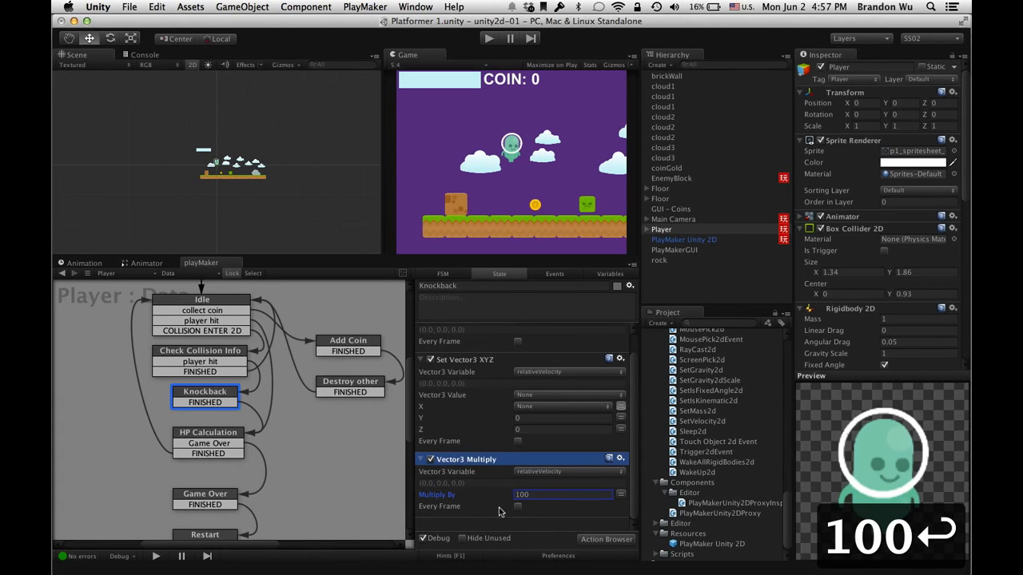
Step: Add a Vector3 Invert action after Vector3 Multiply and set its Vector3 Variable to relativeVelocity
{"action": "left_click", "coordinate": [585, 540]}
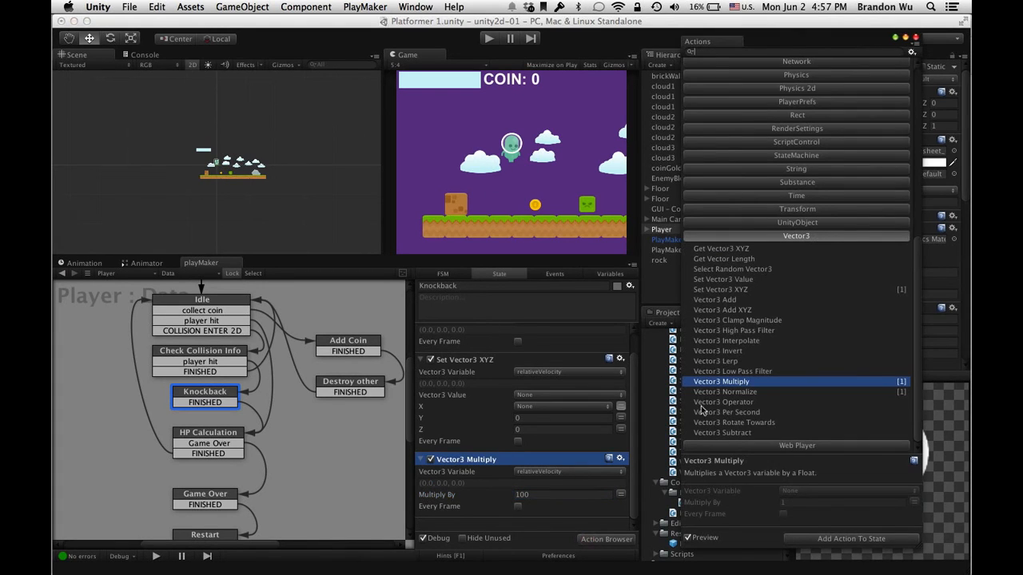
{"action": "left_click_drag", "start_coordinate": [715, 352], "coordinate": [539, 524]}
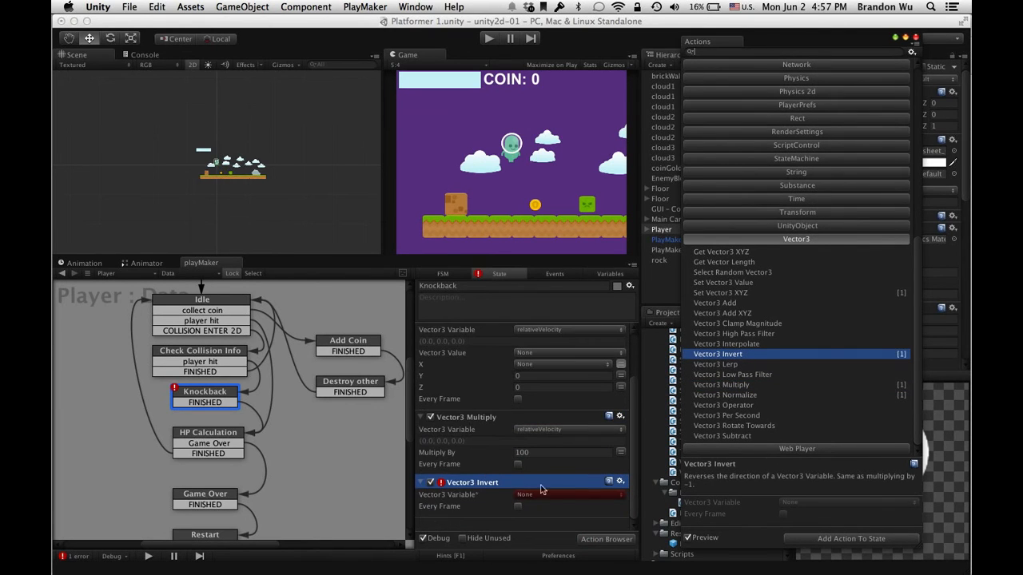
{"action": "left_click", "coordinate": [552, 496]}
{"action": "left_click", "coordinate": [551, 505]}
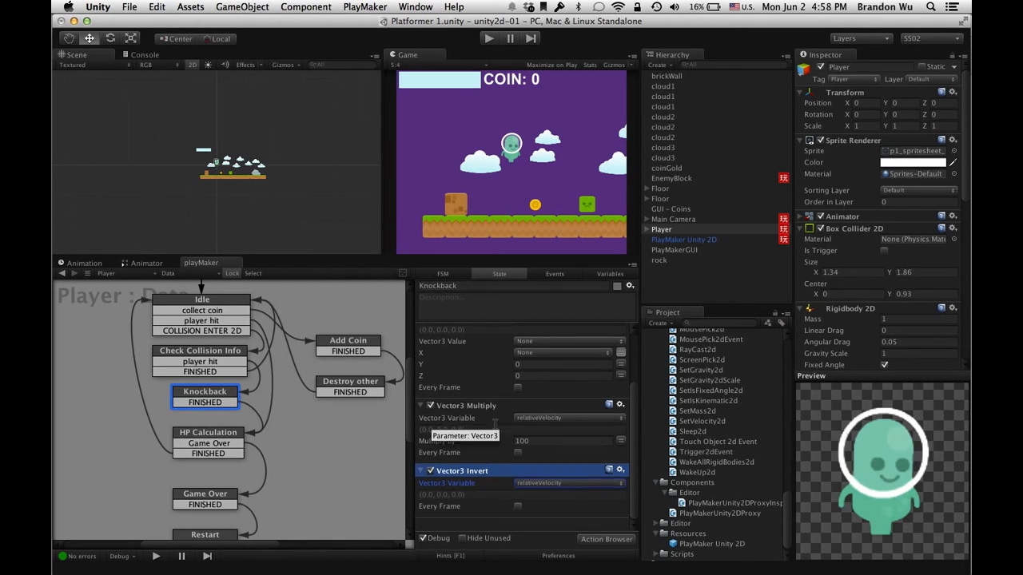
Step: Collapse the Set Vector3 XYZ action and move it below Vector3 Invert, to the end of the Knockback actions
{"action": "scroll", "coordinate": [495, 429], "scroll_direction": "up", "scroll_amount": 3}
{"action": "left_click", "coordinate": [421, 370]}
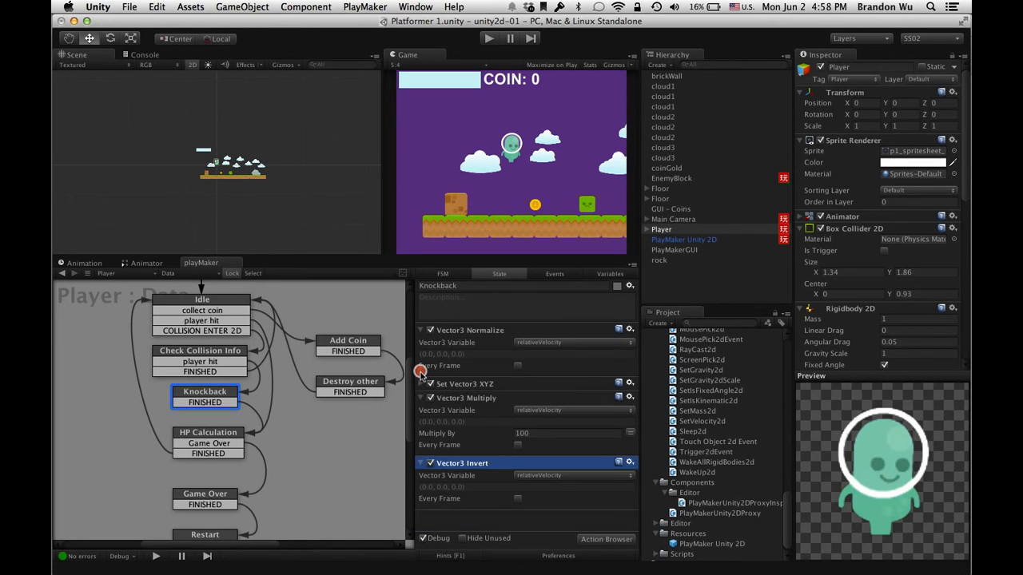
{"action": "left_click_drag", "start_coordinate": [464, 388], "coordinate": [464, 515]}
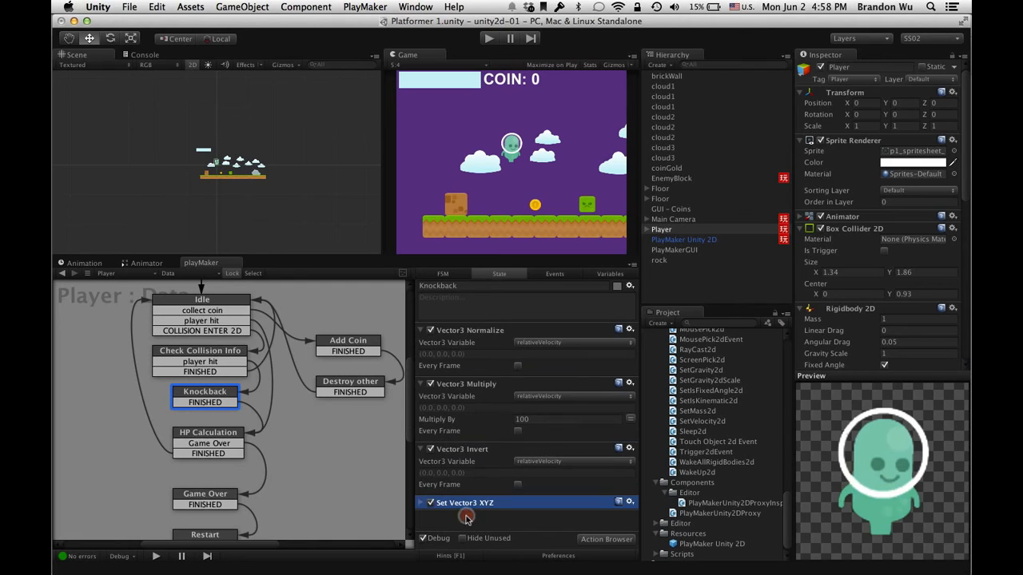
Step: Expand the Set Vector3 XYZ action again and set its Y value to 100
{"action": "left_click", "coordinate": [421, 503]}
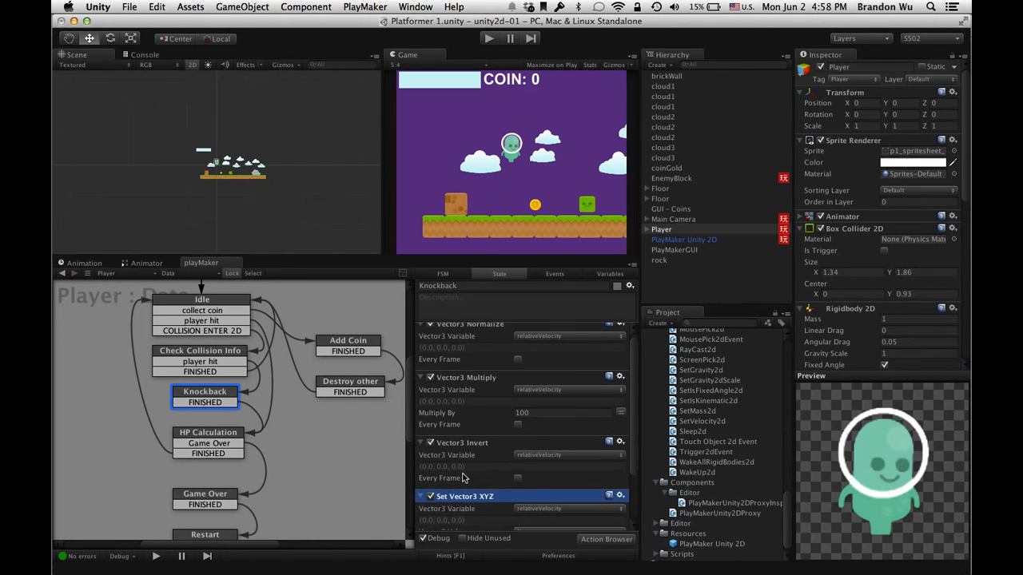
{"action": "scroll", "coordinate": [465, 478], "scroll_direction": "down", "scroll_amount": 3}
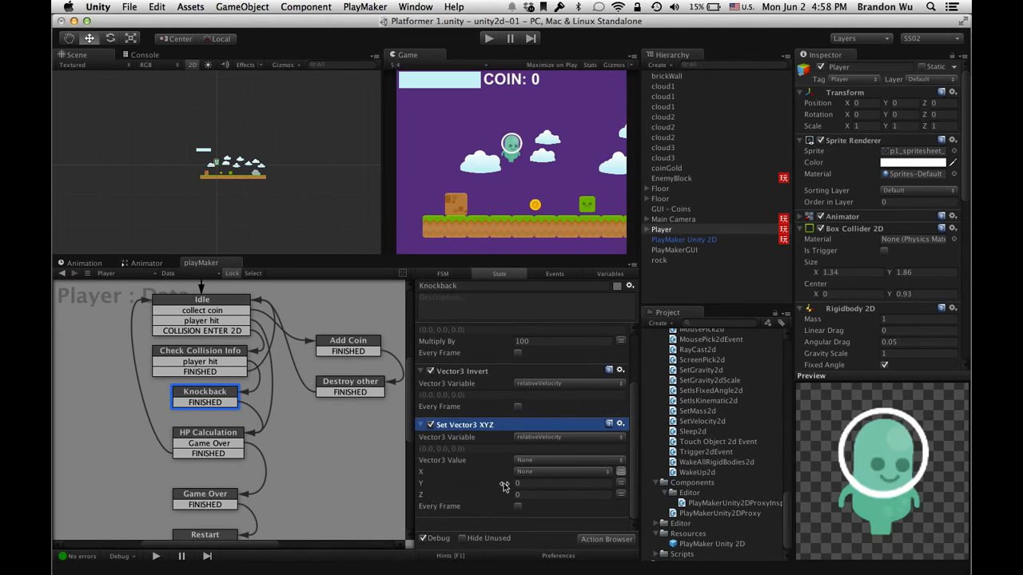
{"action": "left_click", "coordinate": [540, 483]}
{"action": "type", "text": "100"}
{"action": "key", "text": "Return"}
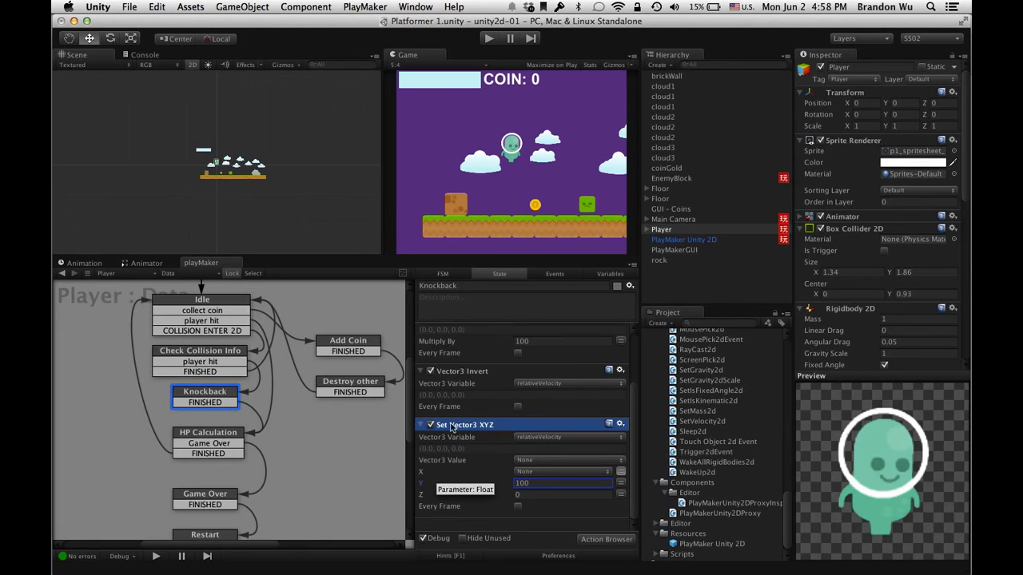
Step: Add an Add Force 2d action at the end of the Knockback state and set its Vector3 to relativeVelocity
{"action": "left_click", "coordinate": [596, 543]}
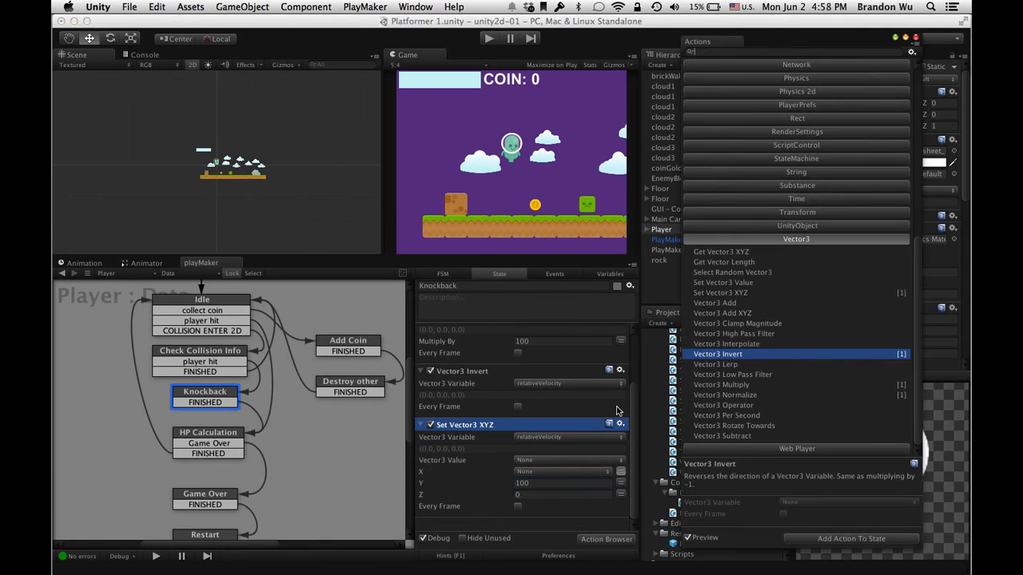
{"action": "type", "text": "add for"}
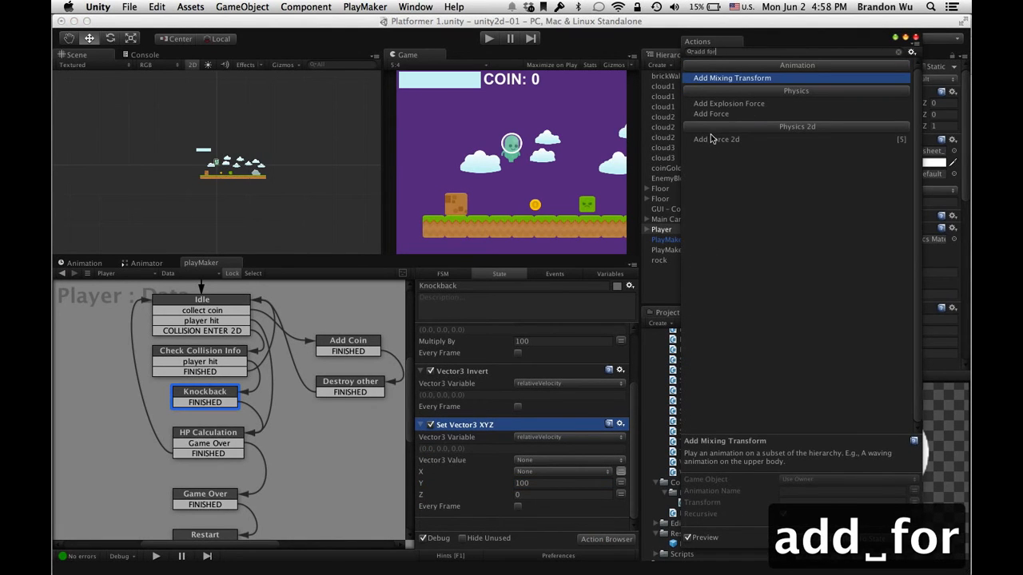
{"action": "left_click_drag", "start_coordinate": [711, 139], "coordinate": [523, 523]}
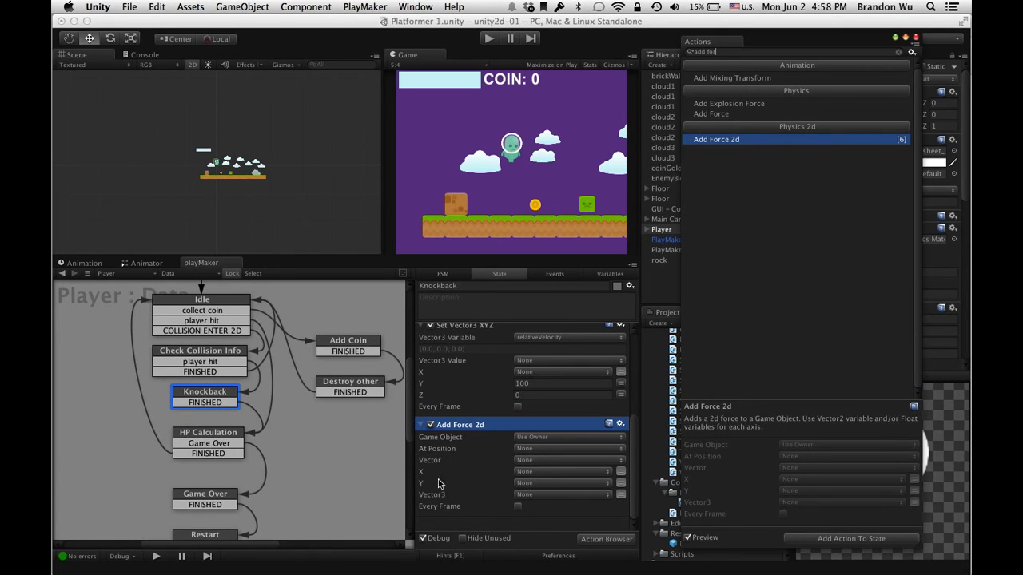
{"action": "left_click", "coordinate": [529, 494]}
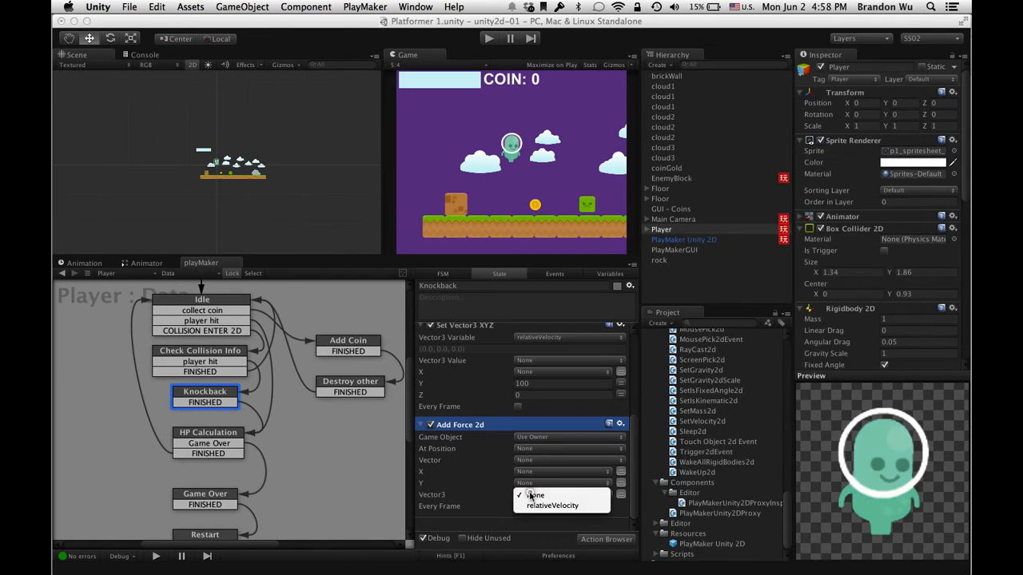
{"action": "left_click", "coordinate": [550, 505]}
{"action": "scroll", "coordinate": [493, 491], "scroll_direction": "down", "scroll_amount": 1}
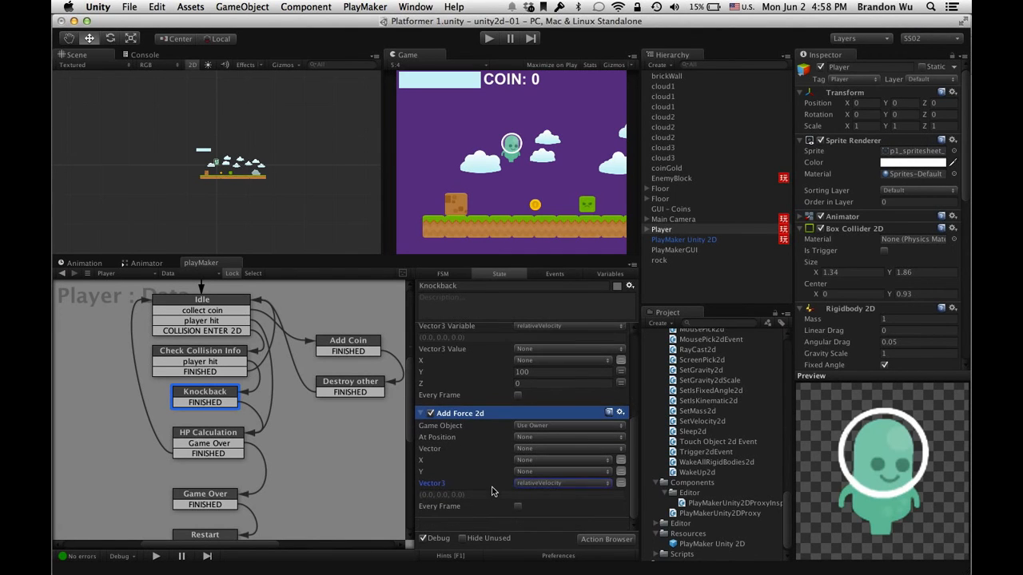
{"action": "scroll", "coordinate": [516, 447], "scroll_direction": "up", "scroll_amount": 2}
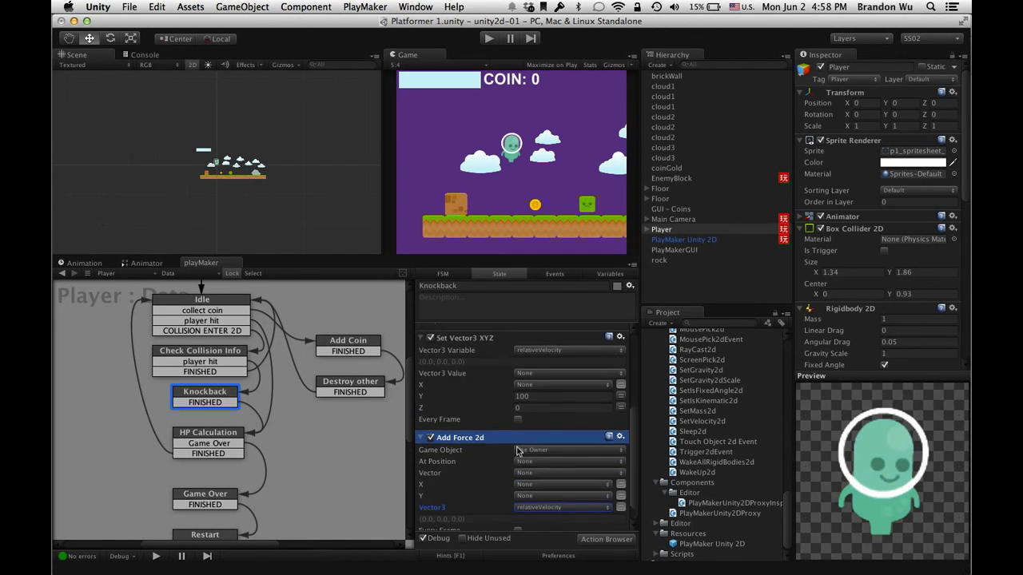
{"action": "scroll", "coordinate": [515, 447], "scroll_direction": "down", "scroll_amount": 2}
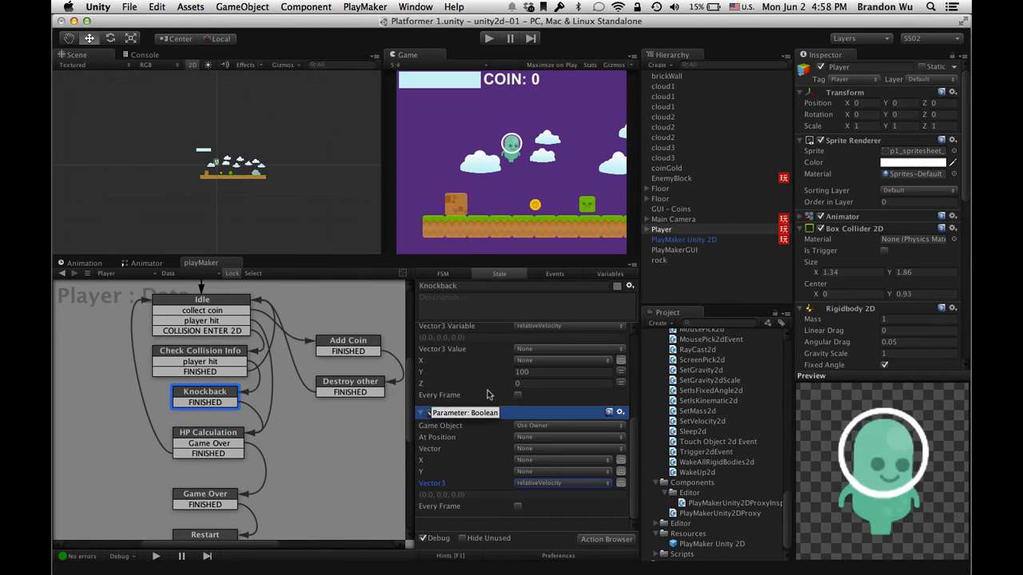
Step: Play-test the game by moving and jumping the player into the enemy block to check the knockback, and stop the run
{"action": "left_click", "coordinate": [229, 391]}
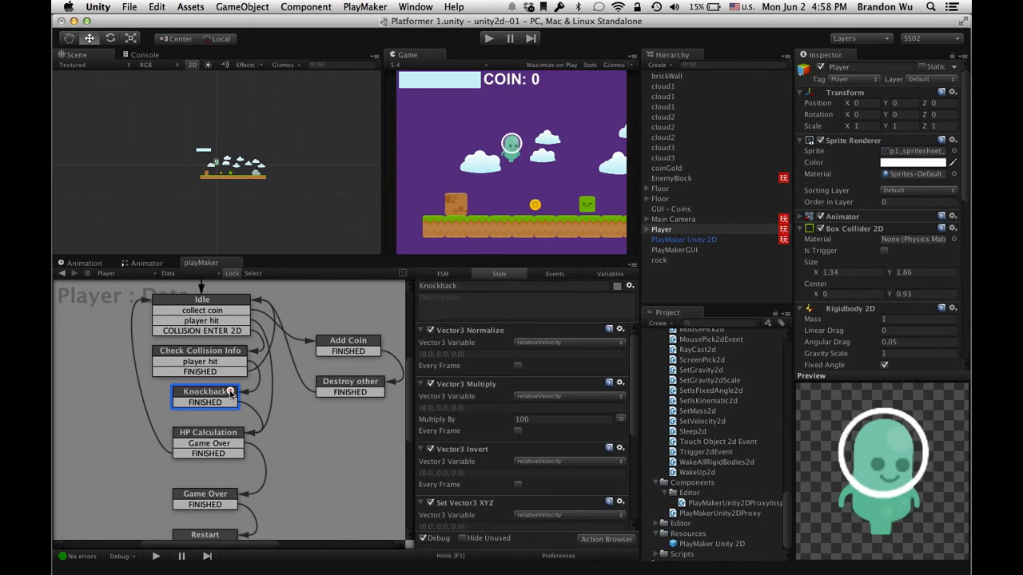
{"action": "scroll", "coordinate": [442, 409], "scroll_direction": "down", "scroll_amount": 5}
{"action": "scroll", "coordinate": [441, 408], "scroll_direction": "up", "scroll_amount": 5}
{"action": "left_click", "coordinate": [488, 38]}
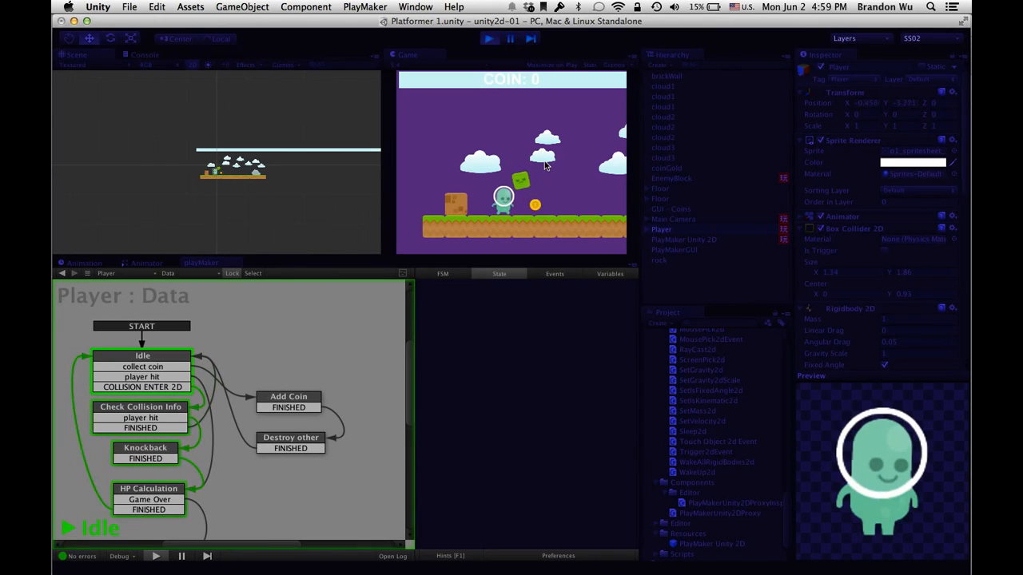
{"action": "key", "text": "Right"}
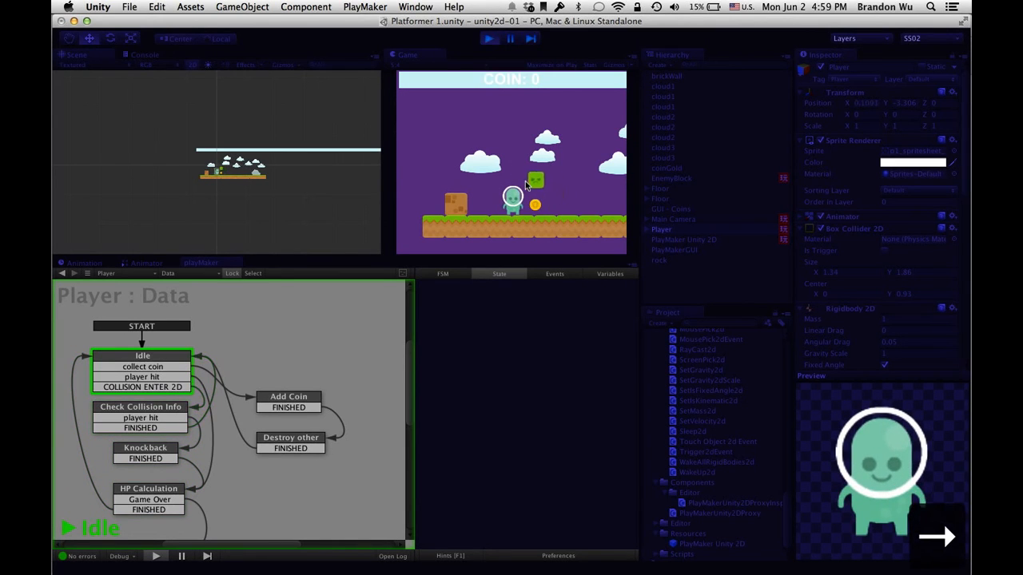
{"action": "key", "text": "Left"}
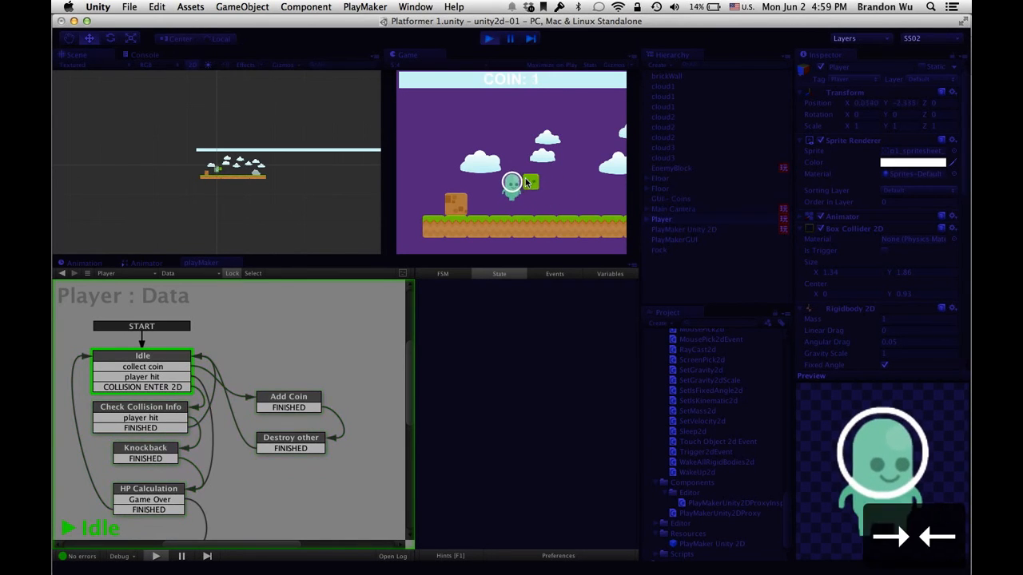
{"action": "key", "text": "Left"}
{"action": "key", "text": "Right"}
{"action": "key", "text": "Left"}
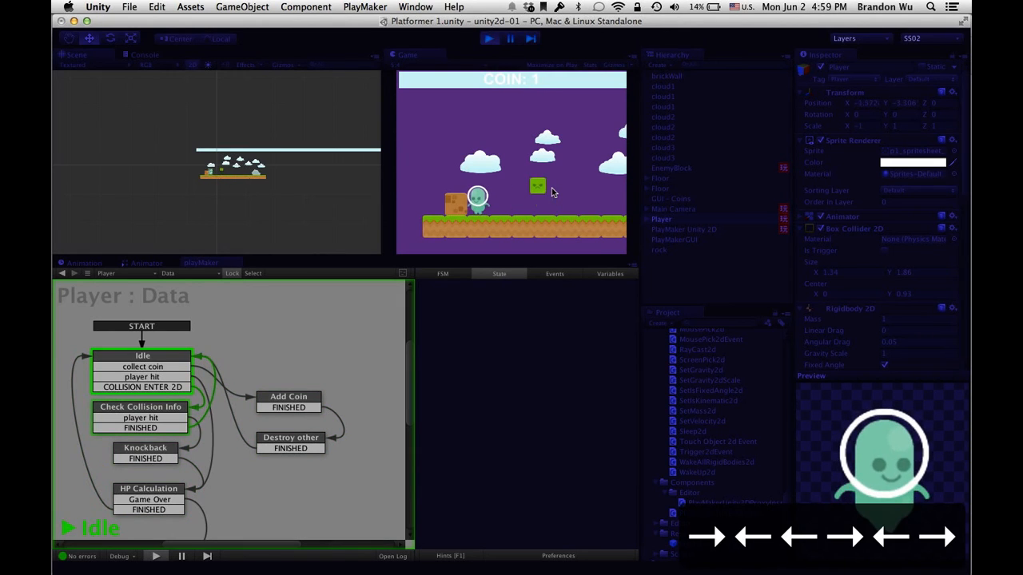
{"action": "key", "text": "Right"}
{"action": "key", "text": "Right"}
{"action": "key", "text": "Left"}
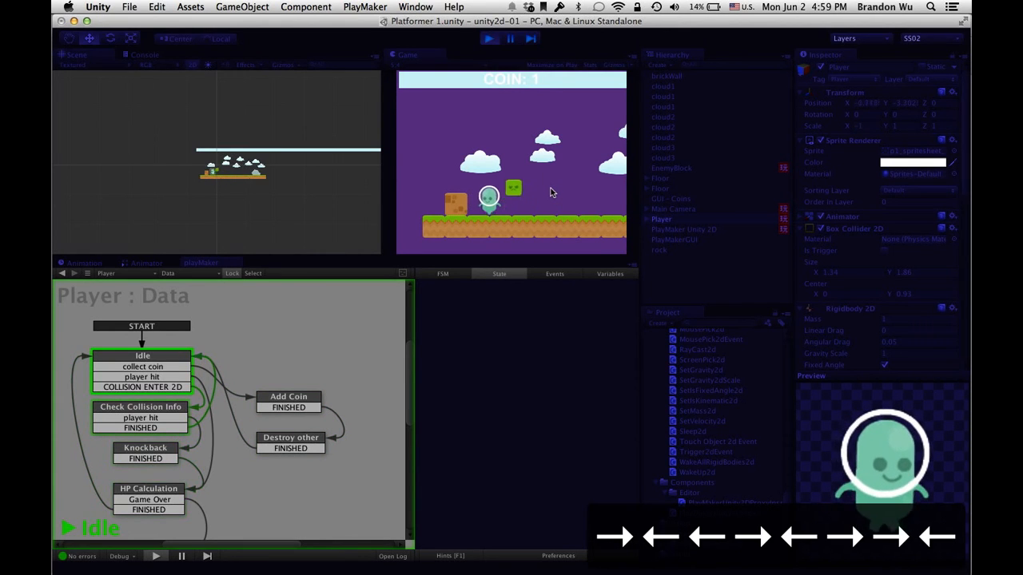
{"action": "key", "text": "Right"}
{"action": "key", "text": "Left"}
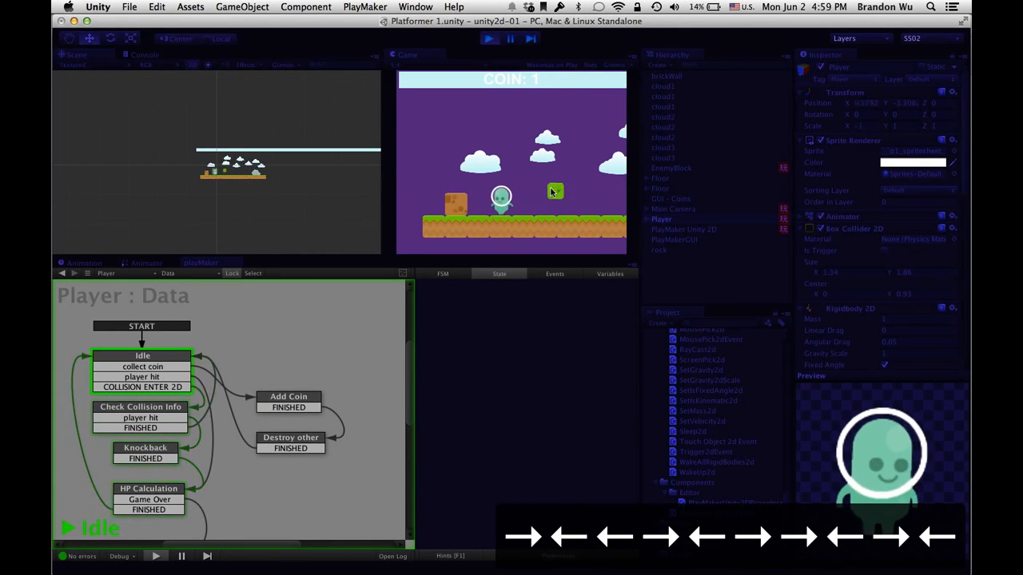
{"action": "key", "text": "Right"}
{"action": "key", "text": "Left"}
{"action": "key", "text": "Left"}
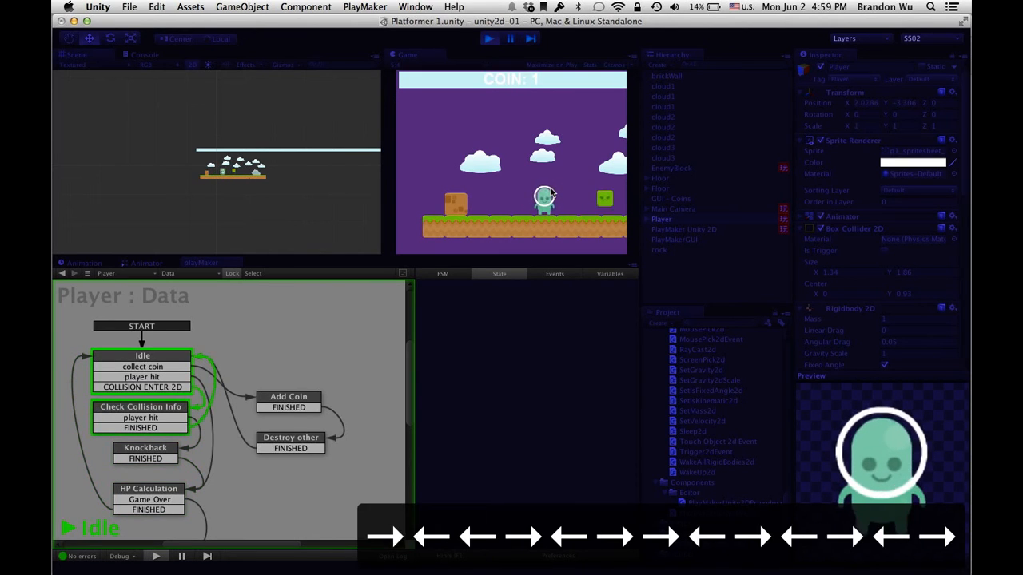
{"action": "key", "text": "Up"}
{"action": "key", "text": "Right"}
{"action": "key", "text": "Left"}
{"action": "key", "text": "Right"}
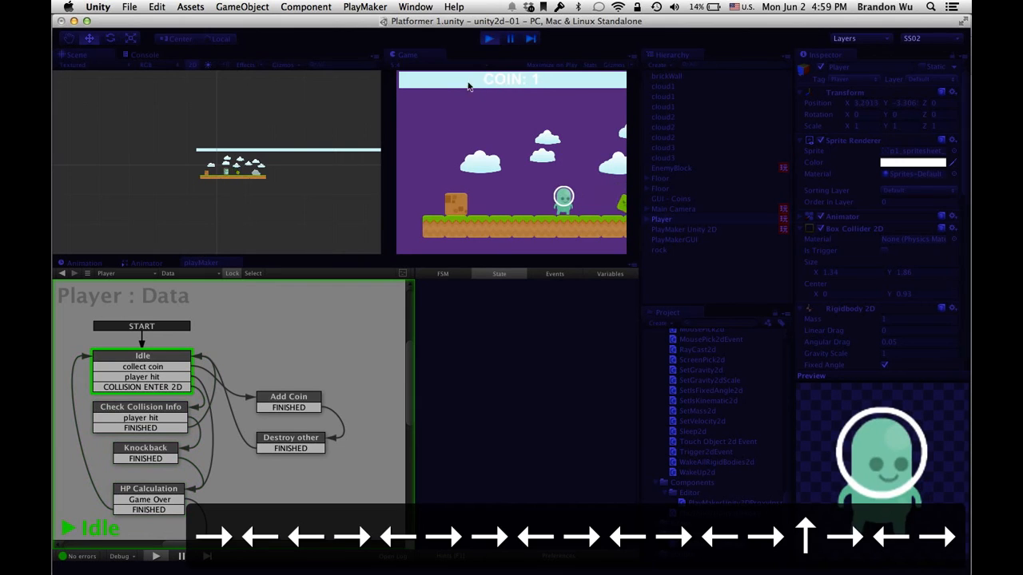
{"action": "key", "text": "Right"}
{"action": "key", "text": "Left"}
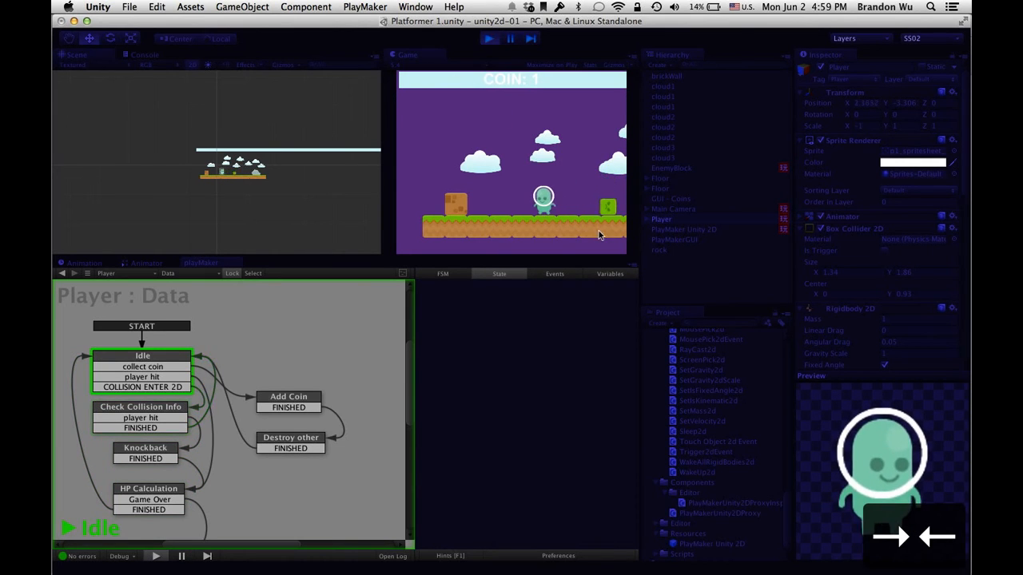
{"action": "key", "text": "Right"}
{"action": "key", "text": "Left"}
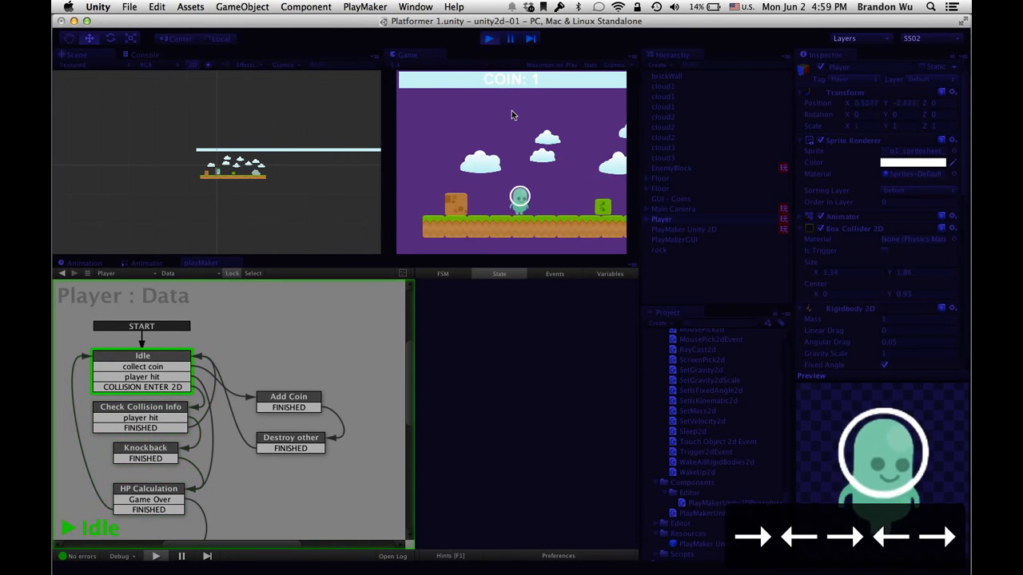
{"action": "key", "text": "Right"}
{"action": "key", "text": "Left"}
{"action": "key", "text": "Right"}
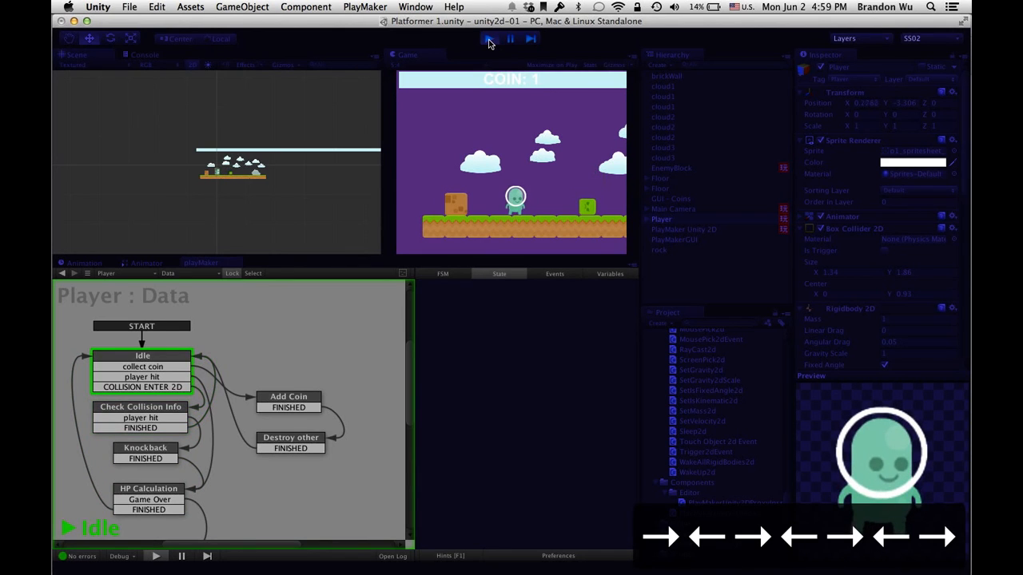
{"action": "left_click", "coordinate": [489, 39]}
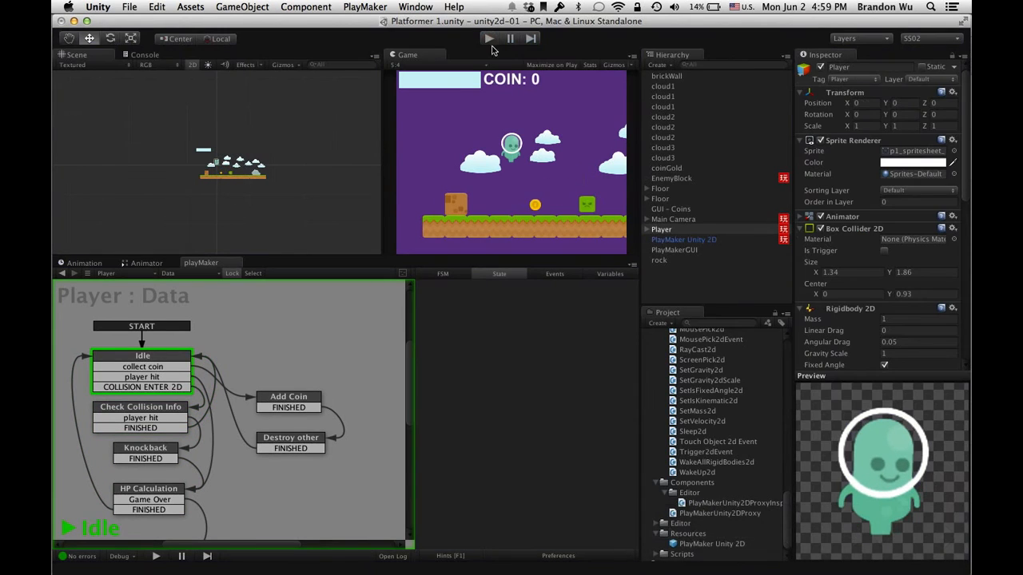
Step: Inspect the Set Velocity 2d action in the move state of the Player's Control FSM and return to the Data FSM
{"action": "left_click", "coordinate": [222, 276]}
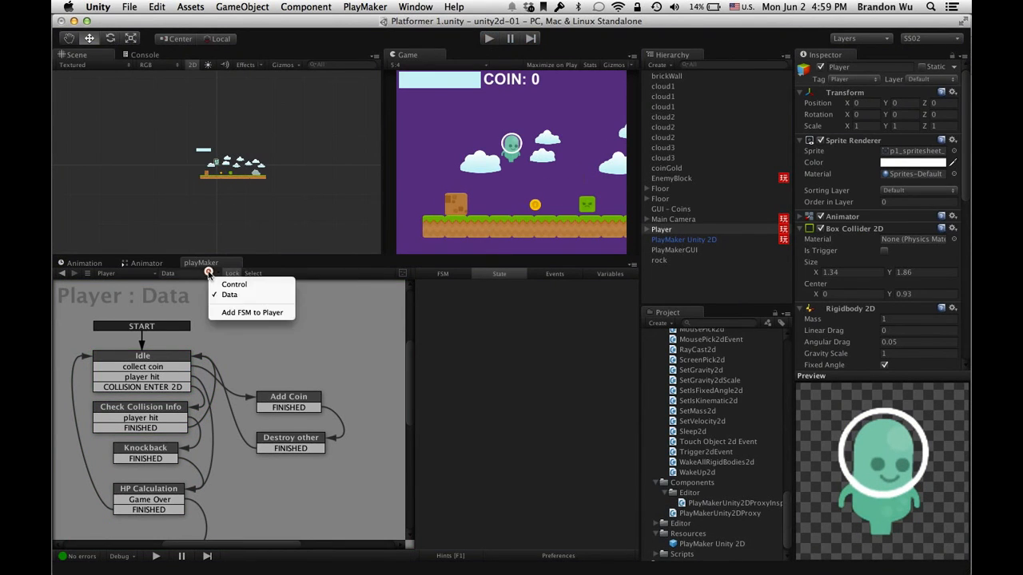
{"action": "left_click", "coordinate": [224, 283]}
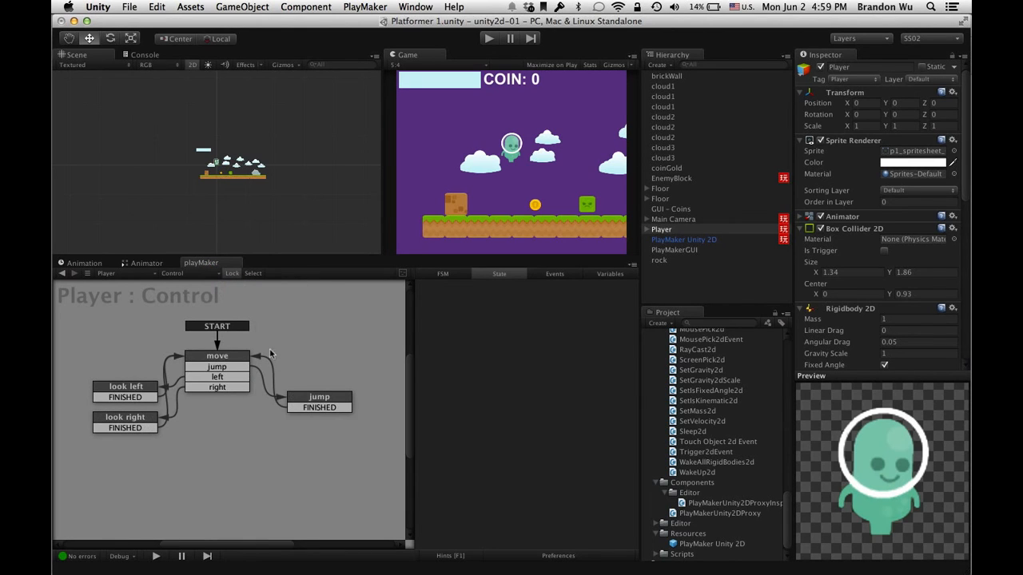
{"action": "left_click", "coordinate": [214, 357]}
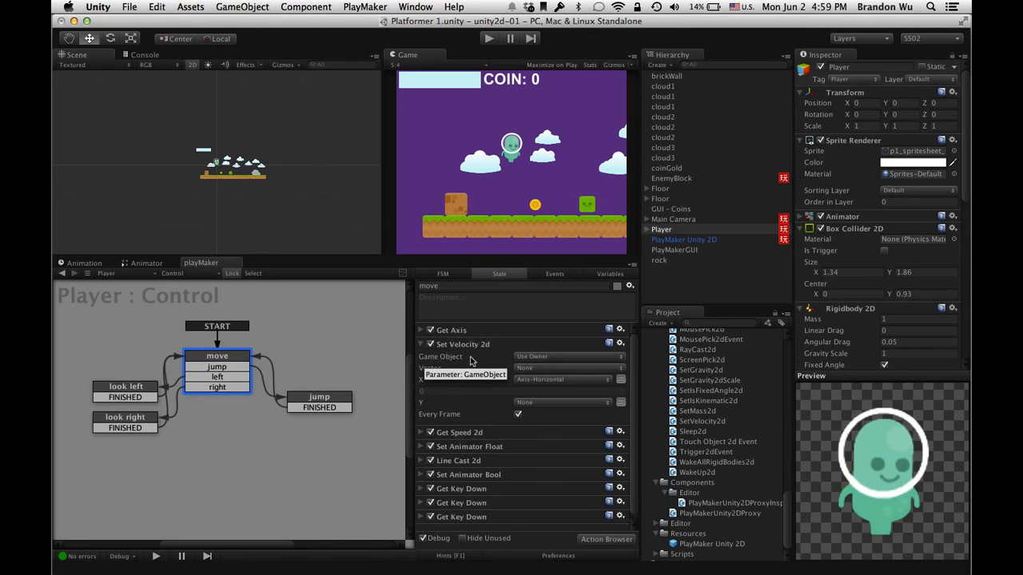
{"action": "left_click", "coordinate": [169, 272]}
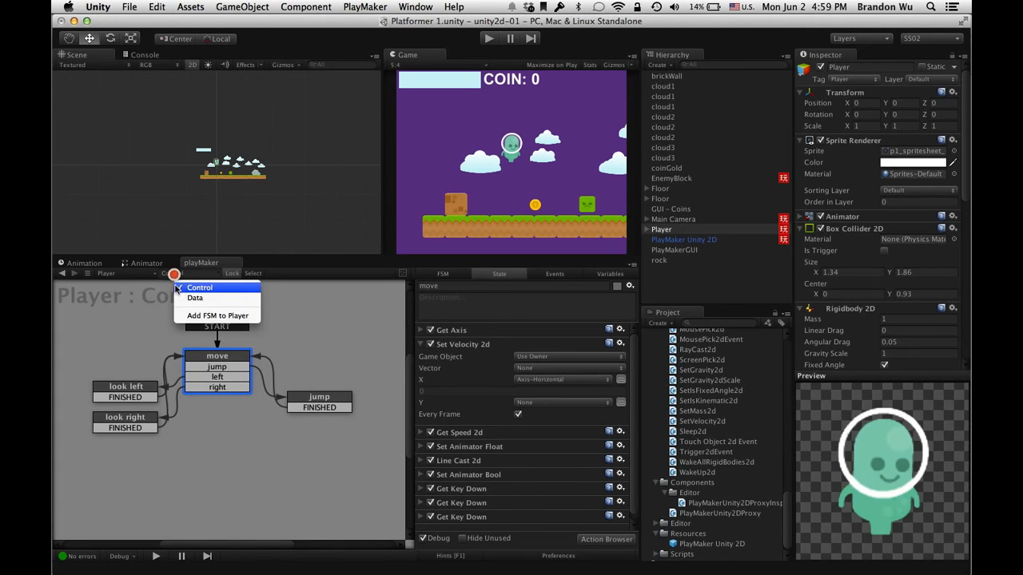
{"action": "left_click", "coordinate": [189, 297]}
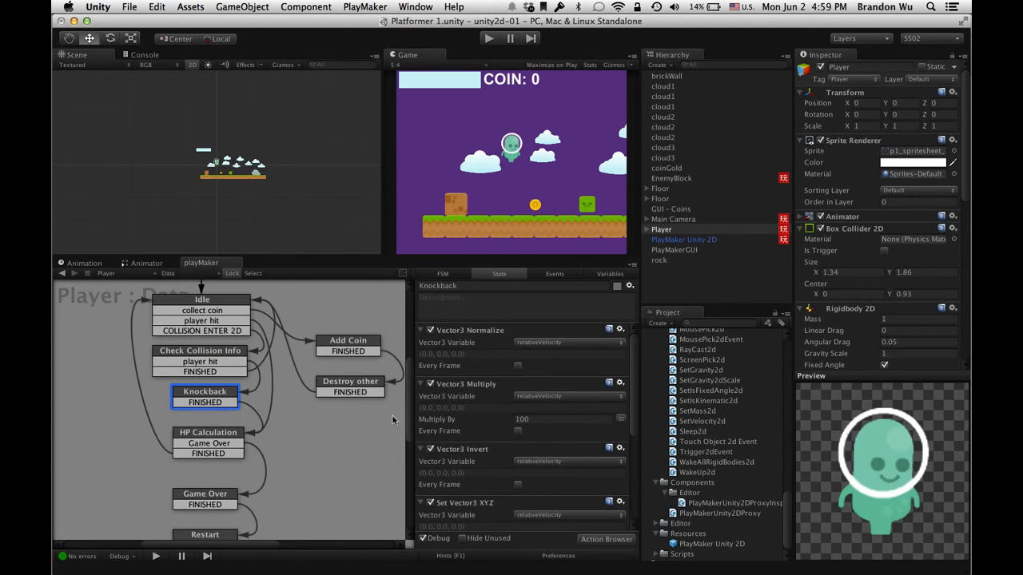
Step: Collapse the Vector3 Normalize, Vector3 Multiply, Vector3 Invert and Set Vector3 XYZ actions in the Knockback state
{"action": "scroll", "coordinate": [474, 438], "scroll_direction": "down", "scroll_amount": 5}
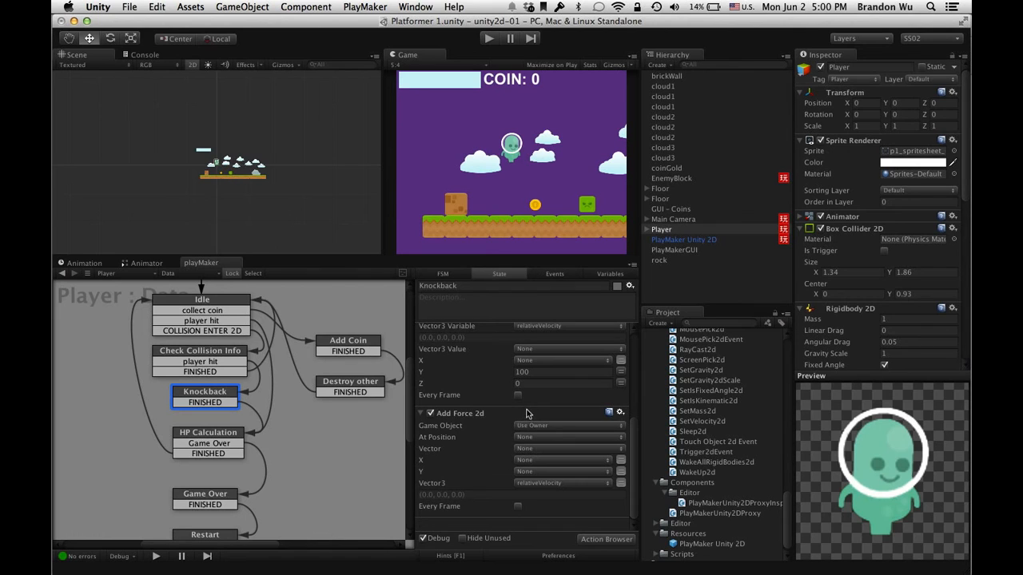
{"action": "scroll", "coordinate": [518, 432], "scroll_direction": "up", "scroll_amount": 6}
{"action": "scroll", "coordinate": [517, 432], "scroll_direction": "down", "scroll_amount": 6}
{"action": "scroll", "coordinate": [518, 438], "scroll_direction": "up", "scroll_amount": 5}
{"action": "left_click", "coordinate": [421, 383]}
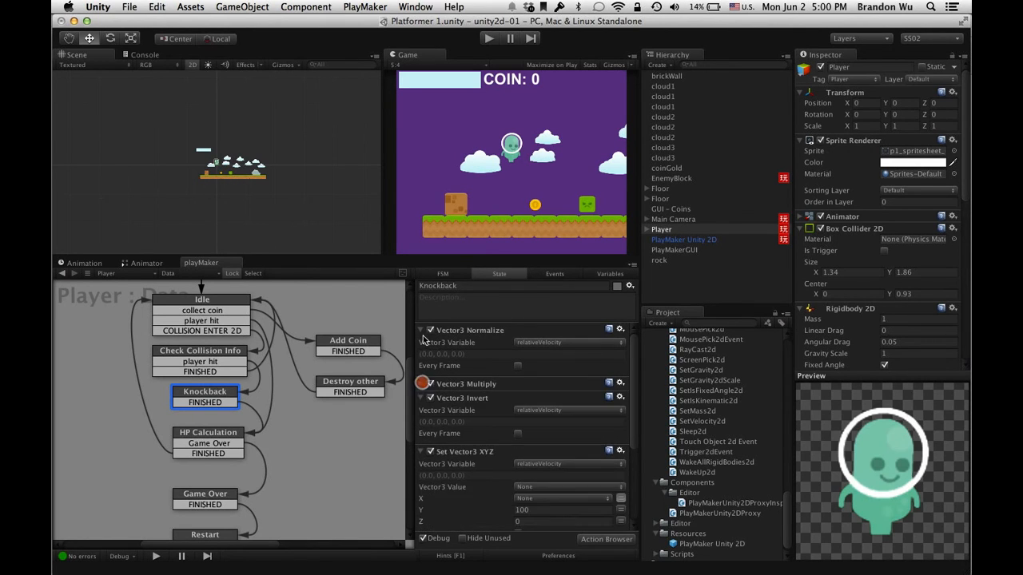
{"action": "left_click", "coordinate": [421, 330]}
{"action": "left_click", "coordinate": [421, 359]}
{"action": "left_click", "coordinate": [421, 372]}
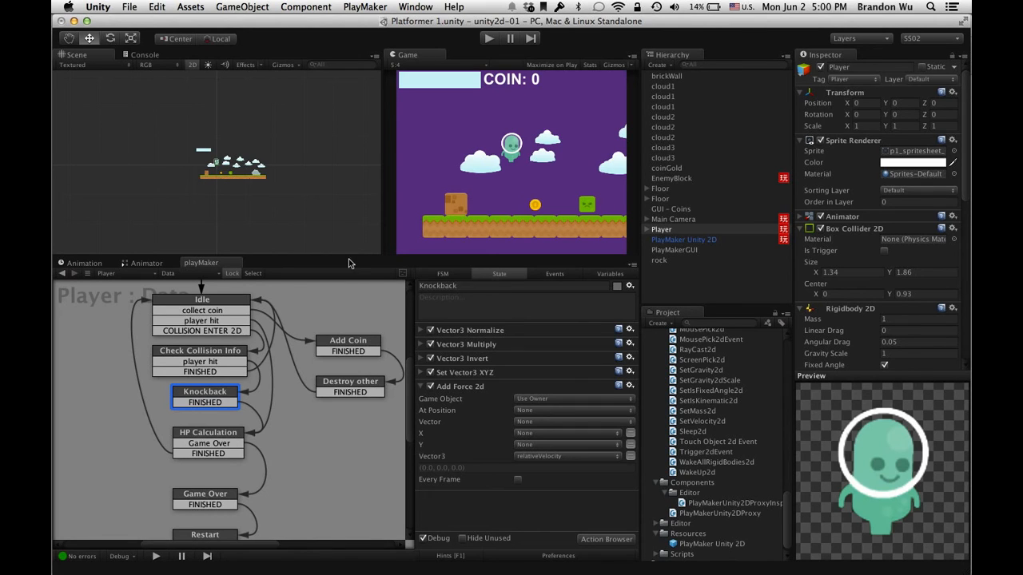
Step: Review the Control FSM's move state once more and go back to the Data FSM's Knockback state
{"action": "left_click", "coordinate": [213, 276]}
{"action": "left_click", "coordinate": [229, 285]}
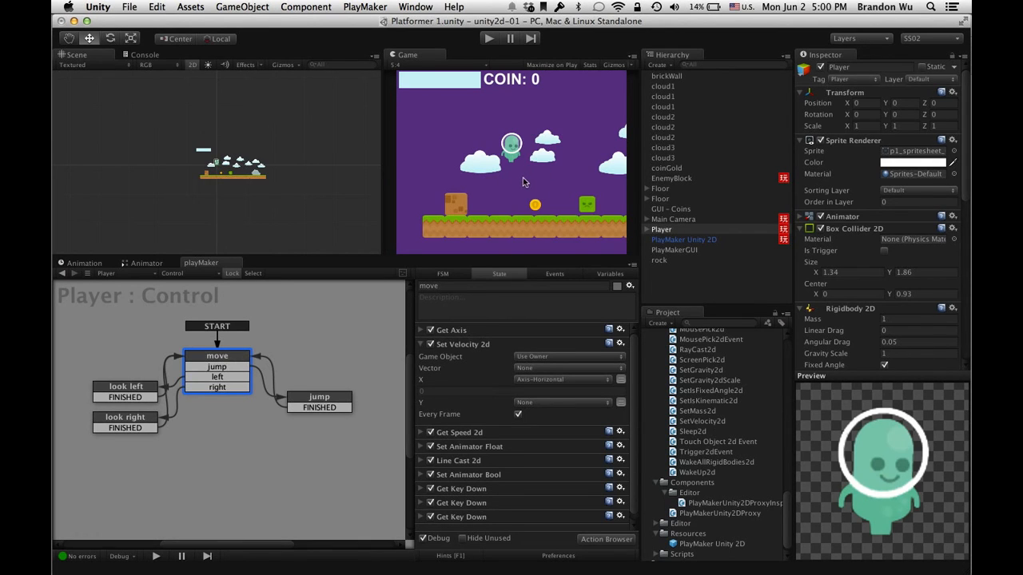
{"action": "left_click", "coordinate": [216, 274]}
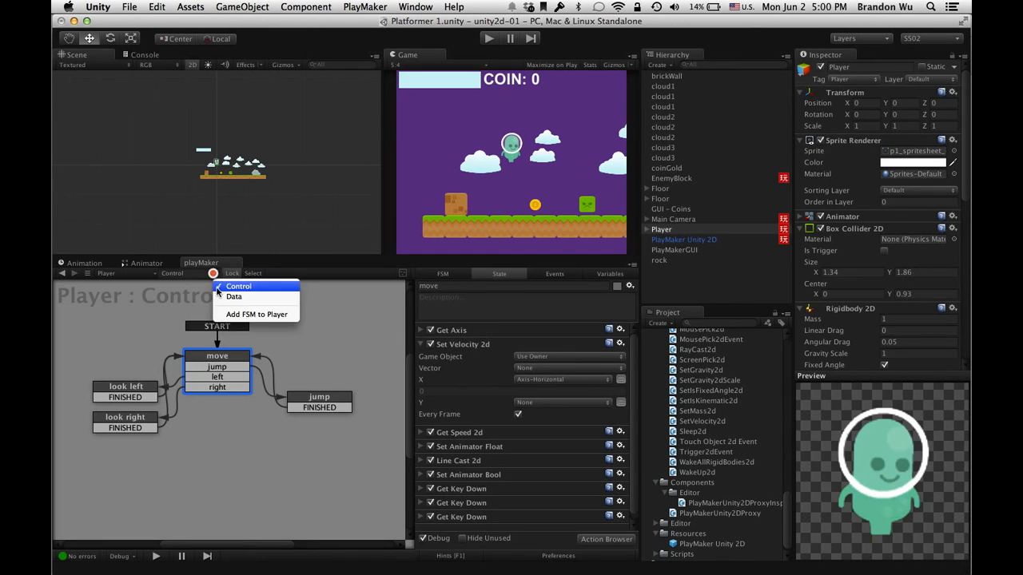
{"action": "left_click", "coordinate": [228, 297]}
{"action": "mouse_move", "coordinate": [421, 411]}
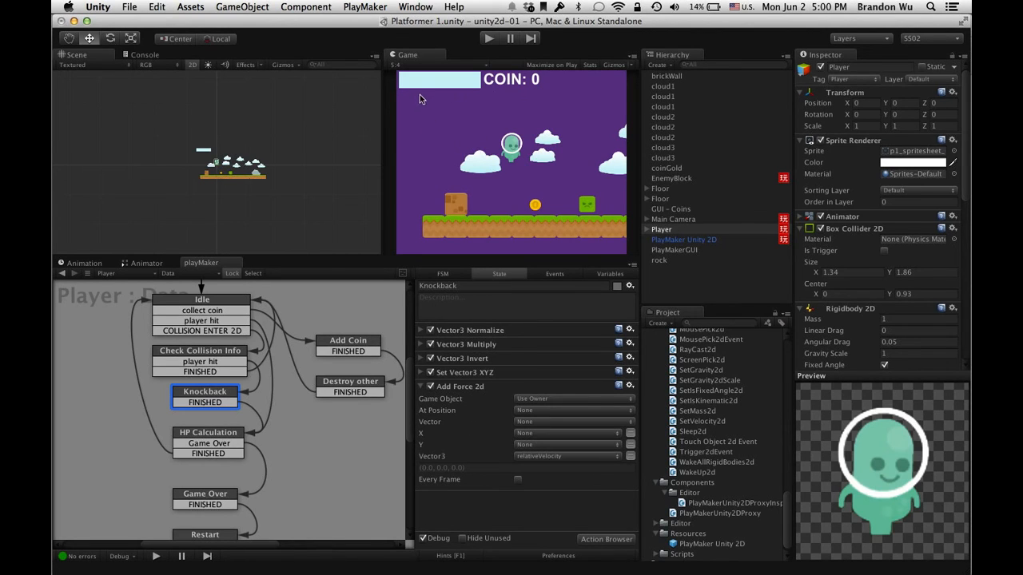
Step: Check the HP variable's integer value in the Data FSM and return to the Knockback state's actions
{"action": "left_click", "coordinate": [617, 277]}
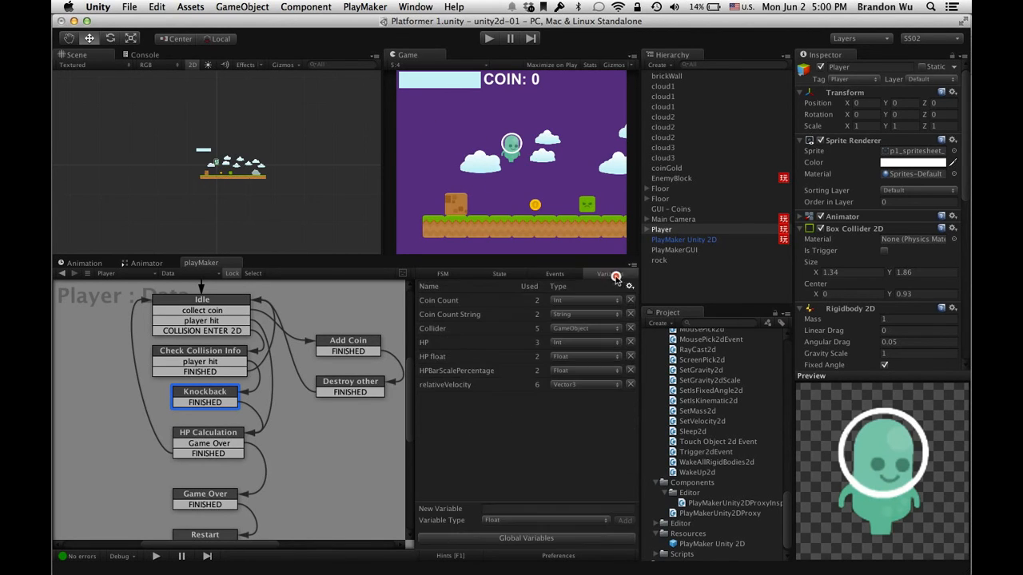
{"action": "left_click", "coordinate": [499, 344]}
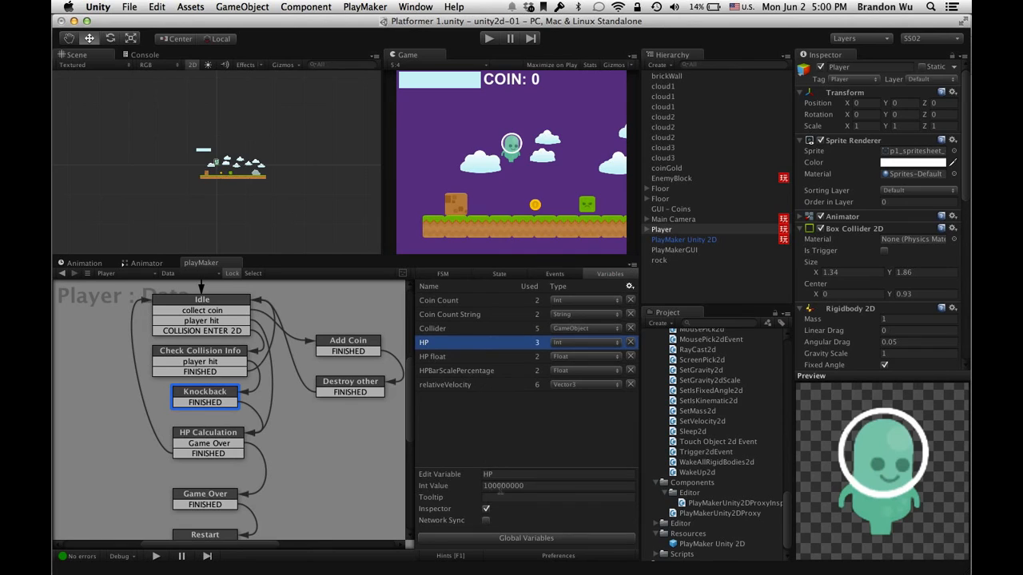
{"action": "left_click", "coordinate": [493, 275]}
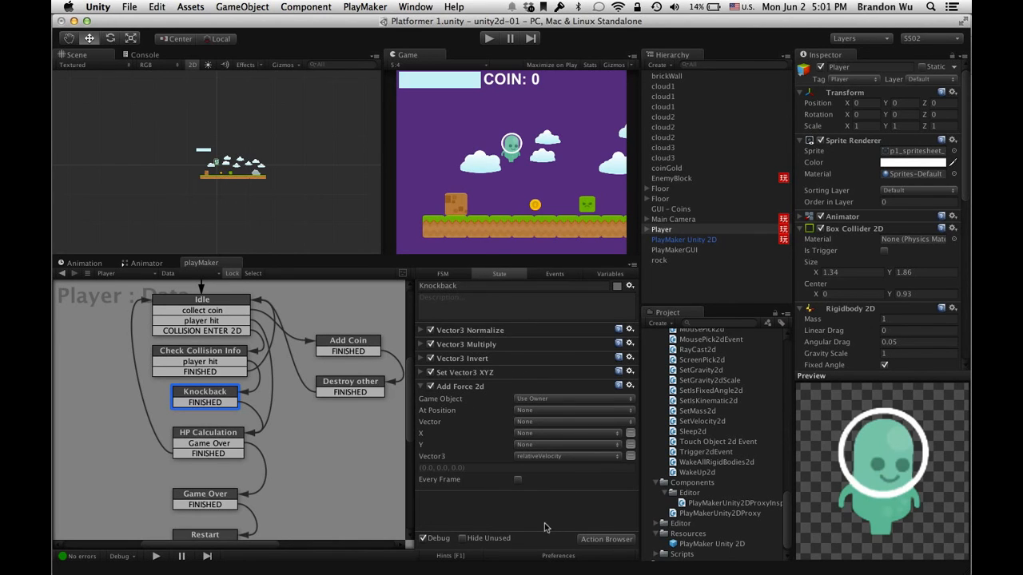
Step: Search the available actions for "enable" and add Enable FSM as the first action of the Knockback state
{"action": "left_click", "coordinate": [606, 540]}
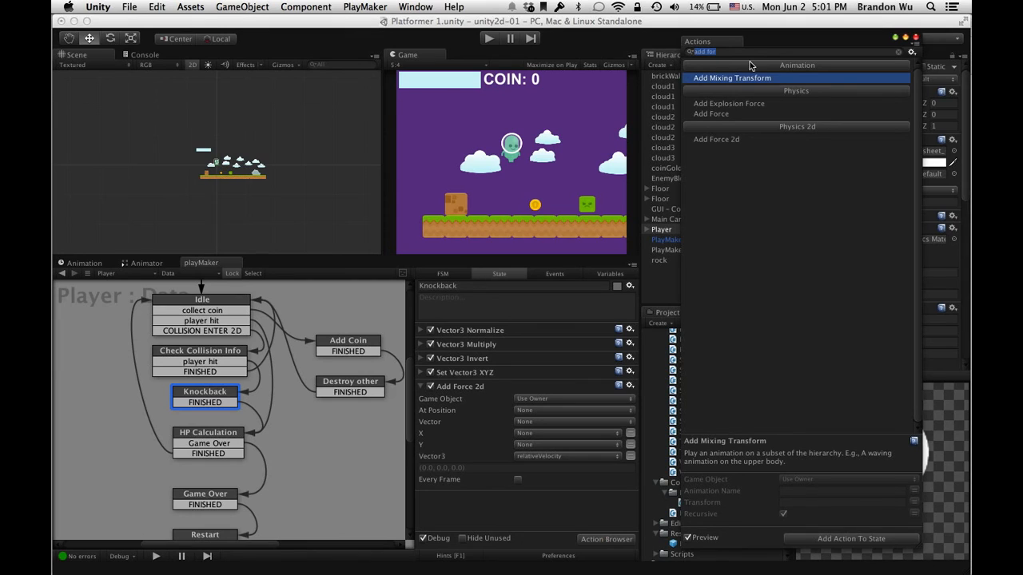
{"action": "type", "text": "enable"}
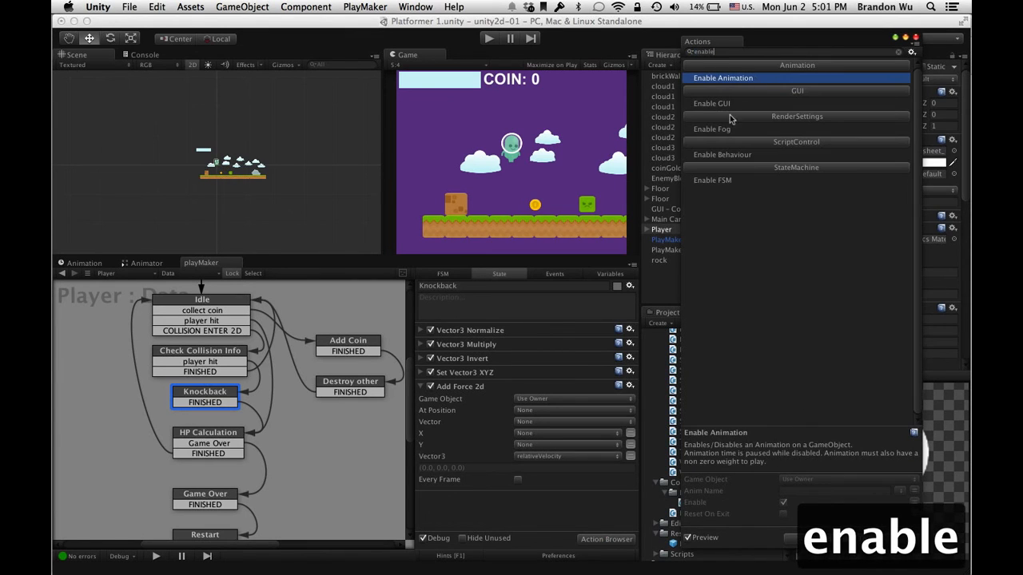
{"action": "left_click_drag", "start_coordinate": [718, 182], "coordinate": [524, 327]}
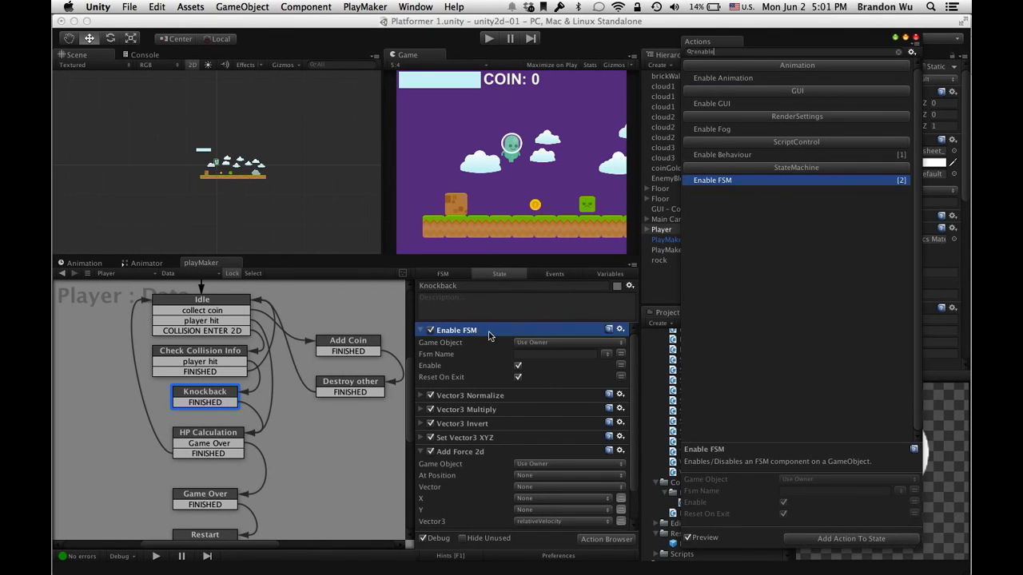
{"action": "left_click", "coordinate": [511, 336]}
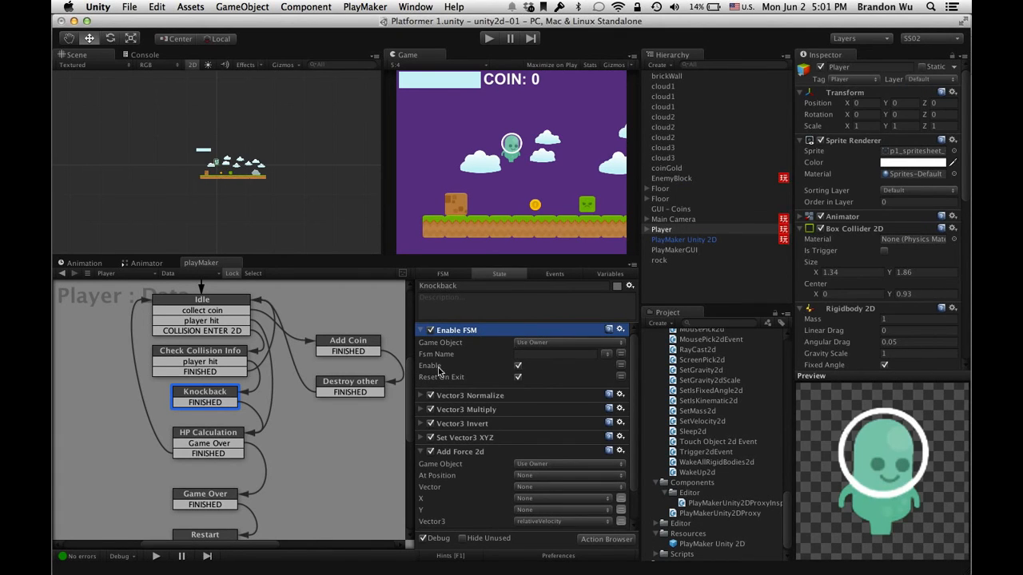
Step: Set the Enable FSM action to disable the Control FSM, with Enable and Reset On Exit both turned off
{"action": "left_click", "coordinate": [517, 366]}
{"action": "left_click", "coordinate": [607, 353]}
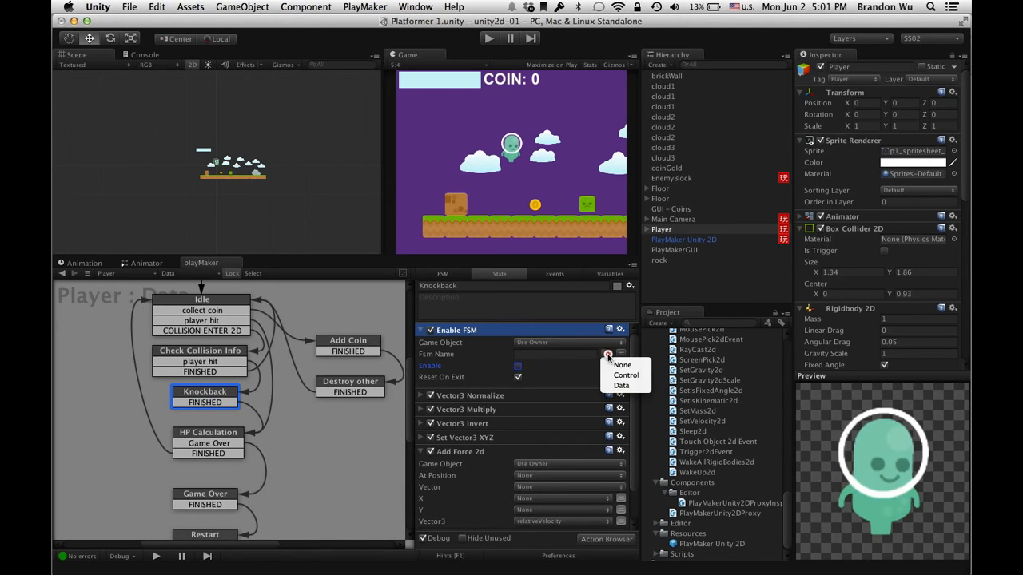
{"action": "left_click", "coordinate": [623, 376]}
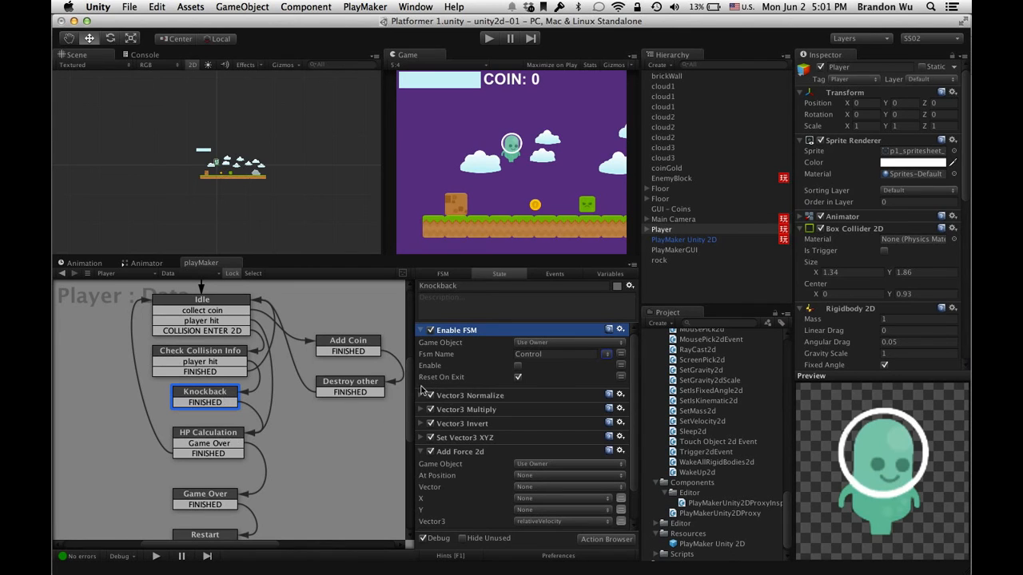
{"action": "left_click", "coordinate": [518, 378]}
Step: Check the Knockback state's actions and play-test the game by walking the player into the enemy, ending with the game stopped
{"action": "left_click_drag", "start_coordinate": [632, 382], "coordinate": [633, 353]}
{"action": "left_click_drag", "start_coordinate": [634, 374], "coordinate": [626, 411]}
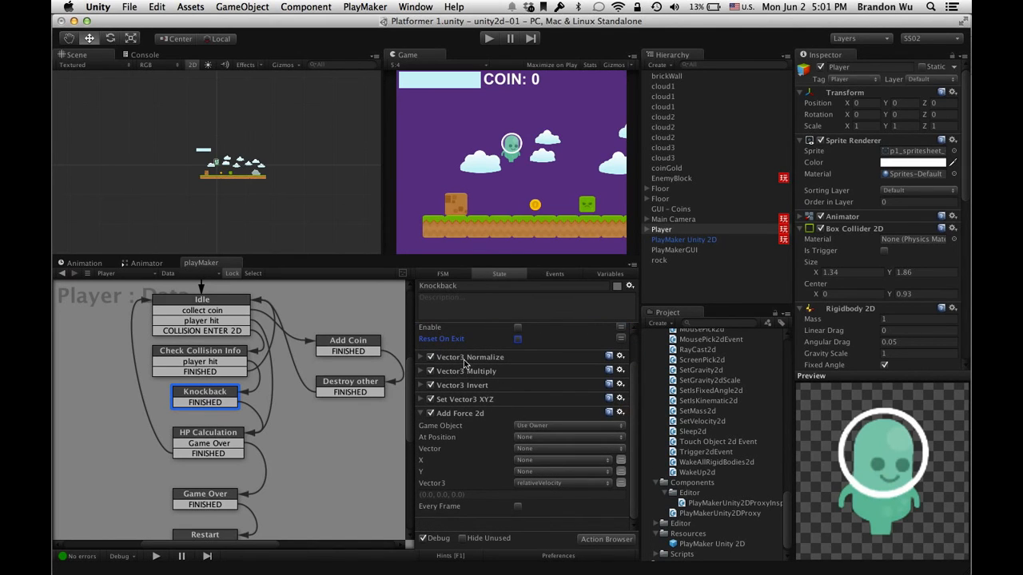
{"action": "left_click", "coordinate": [488, 37]}
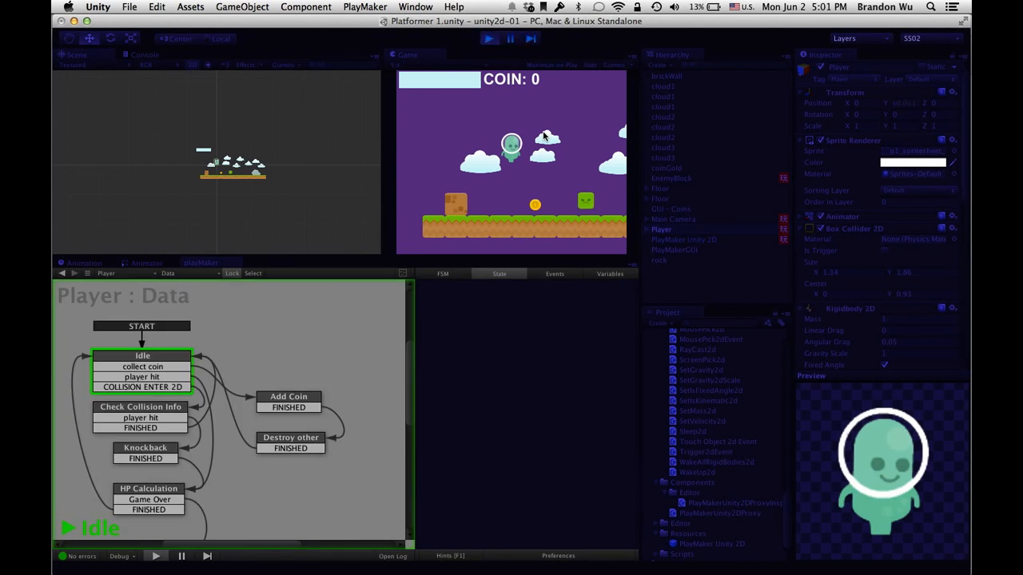
{"action": "key", "text": "Right"}
{"action": "key", "text": "Right"}
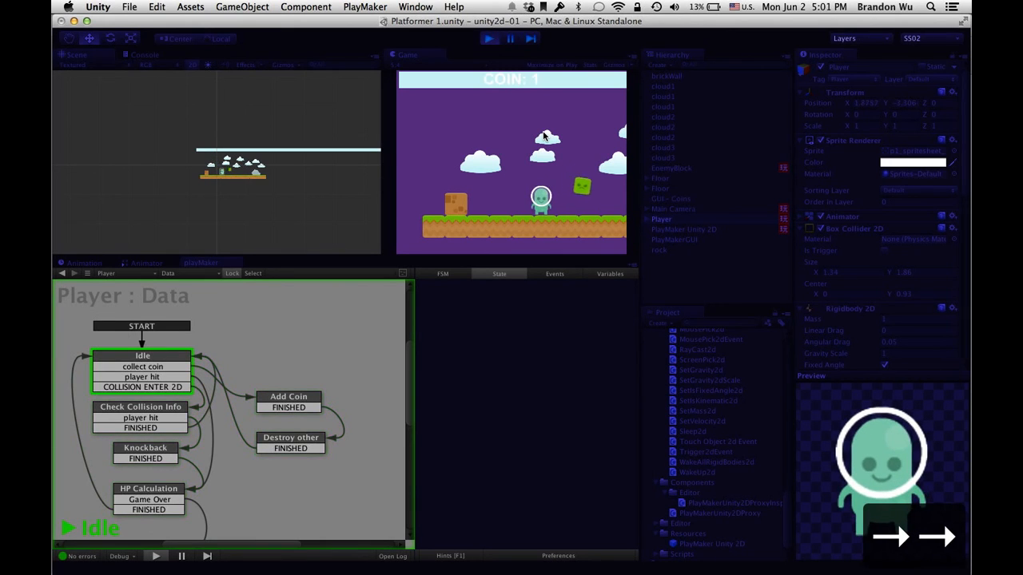
{"action": "key", "text": "Right"}
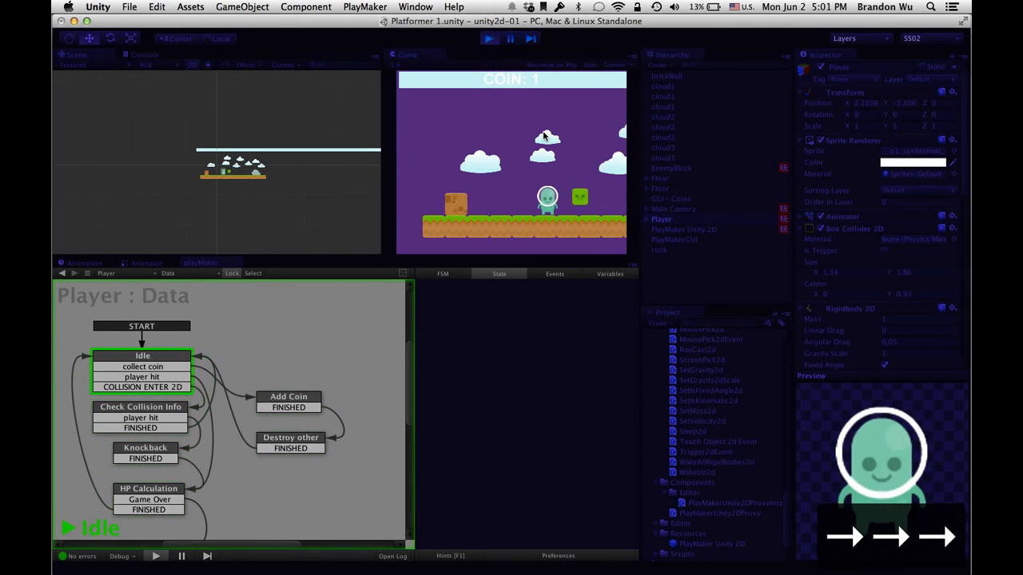
{"action": "key", "text": "Left"}
{"action": "key", "text": "super+p"}
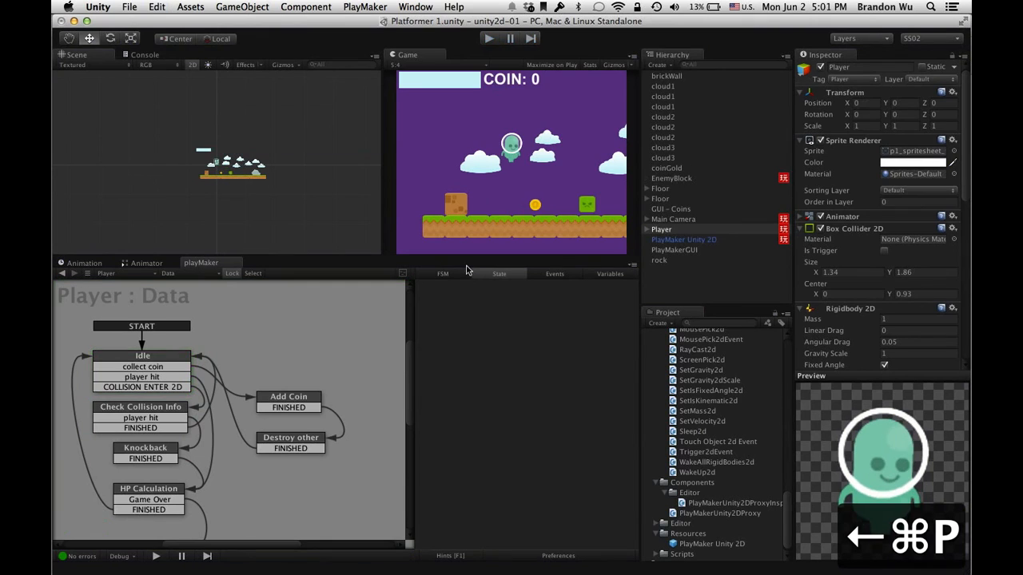
Step: Remove the Enable FSM action from the Idle state and open the Check Collision Info state
{"action": "left_click", "coordinate": [173, 362]}
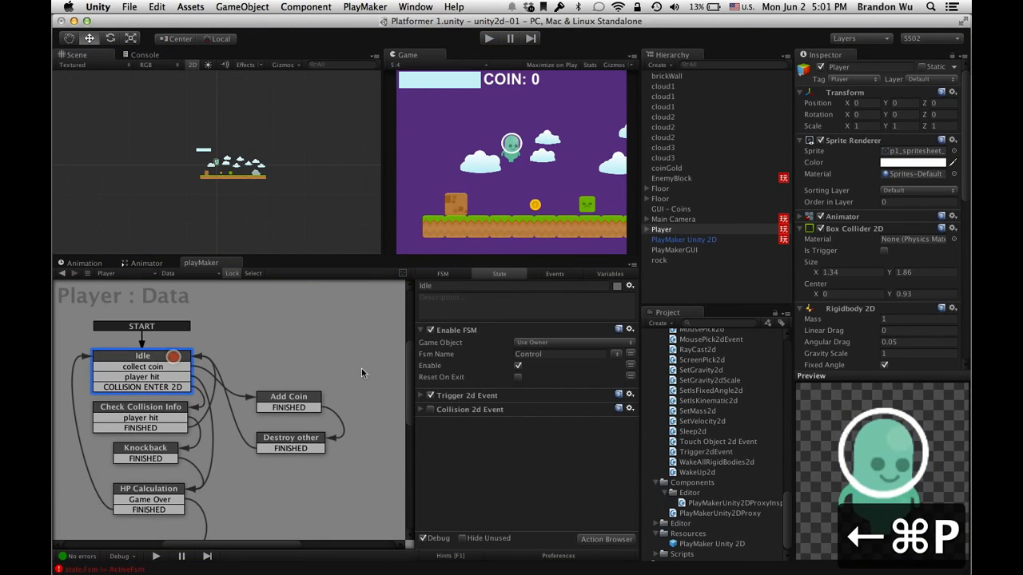
{"action": "left_click", "coordinate": [446, 331]}
{"action": "left_click", "coordinate": [629, 328]}
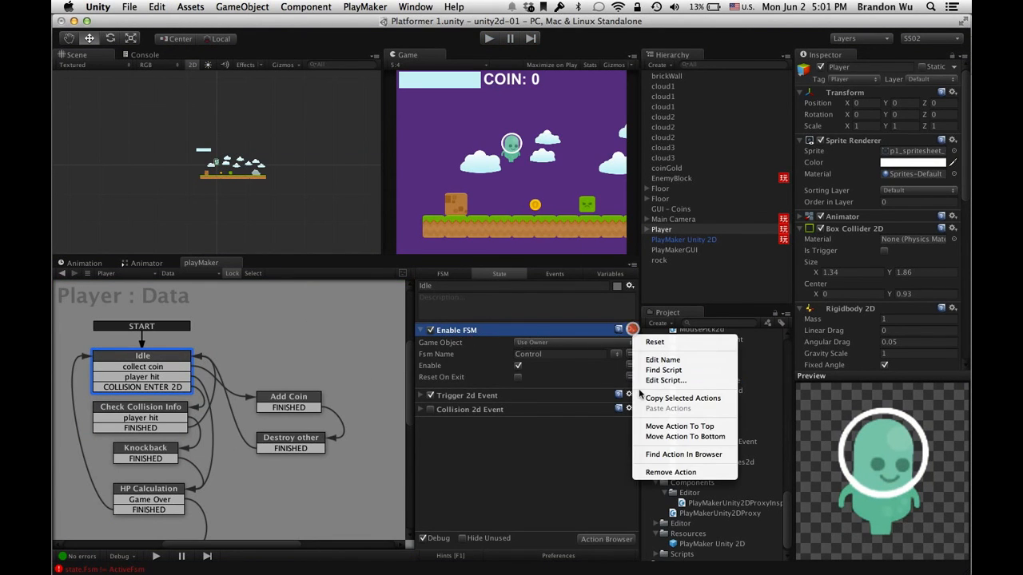
{"action": "left_click", "coordinate": [657, 472]}
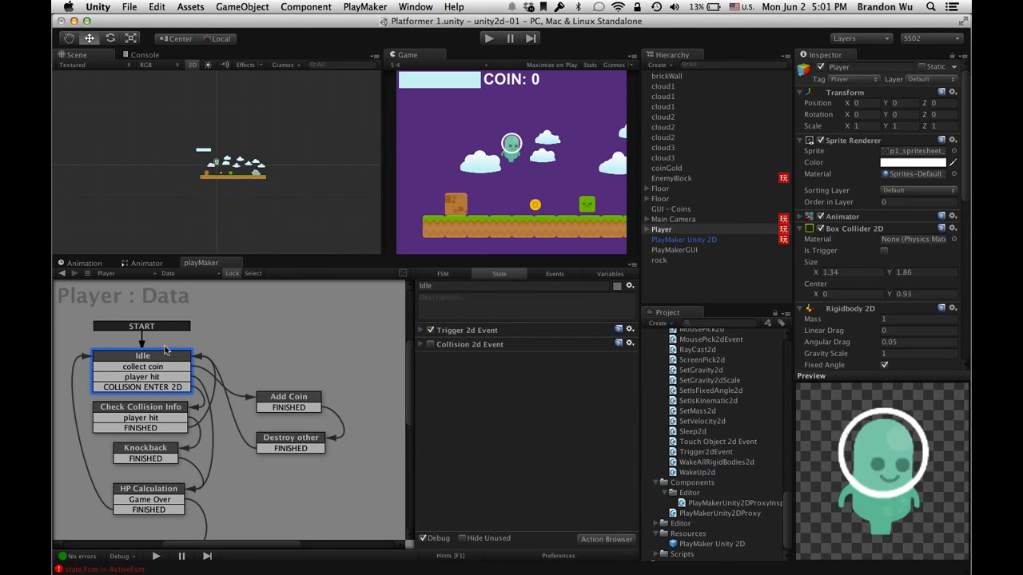
{"action": "left_click", "coordinate": [170, 407]}
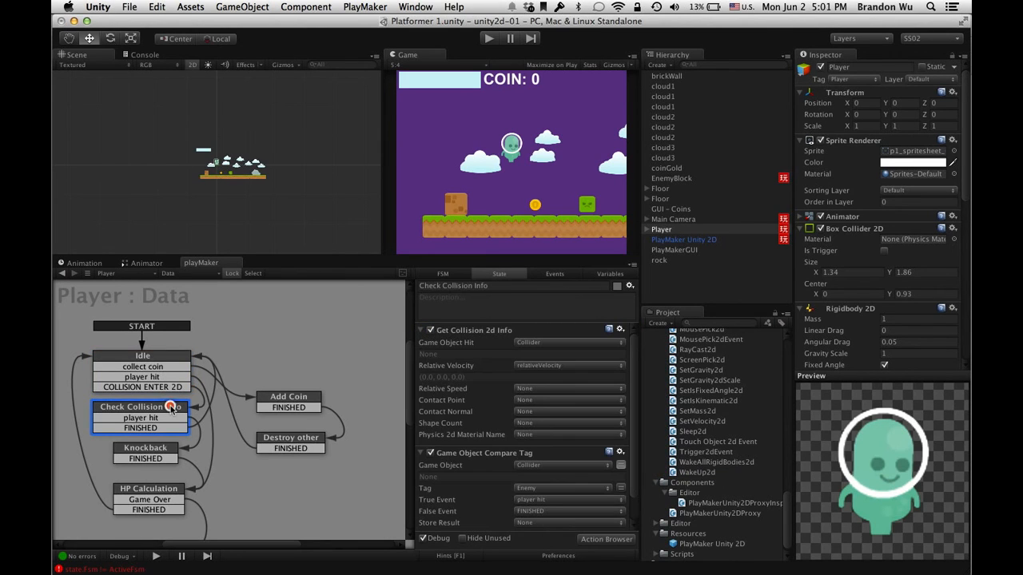
Step: Run the game and move the player back and forth to test whether control remains after enemy hits
{"action": "left_click", "coordinate": [489, 39]}
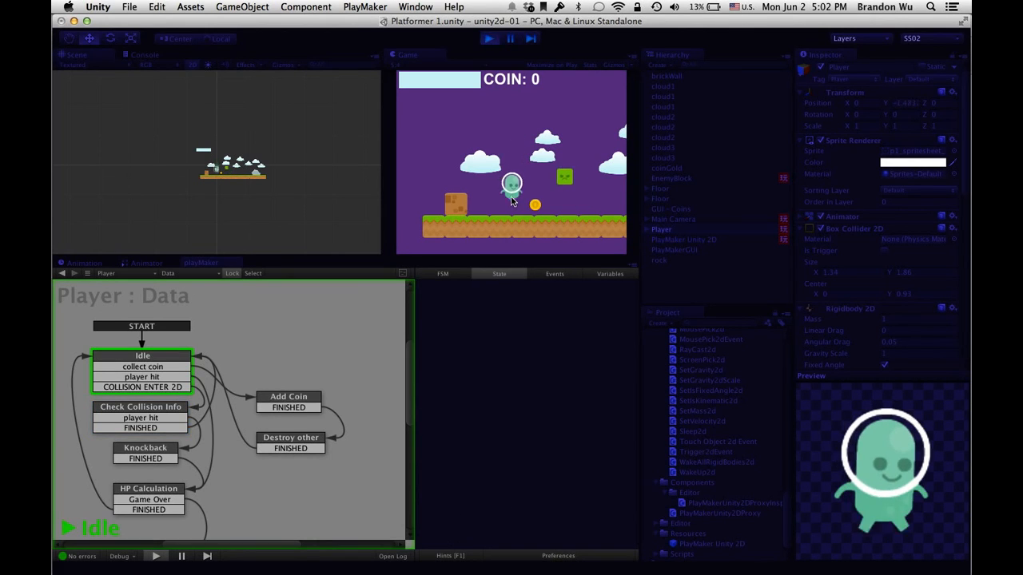
{"action": "key", "text": "Right"}
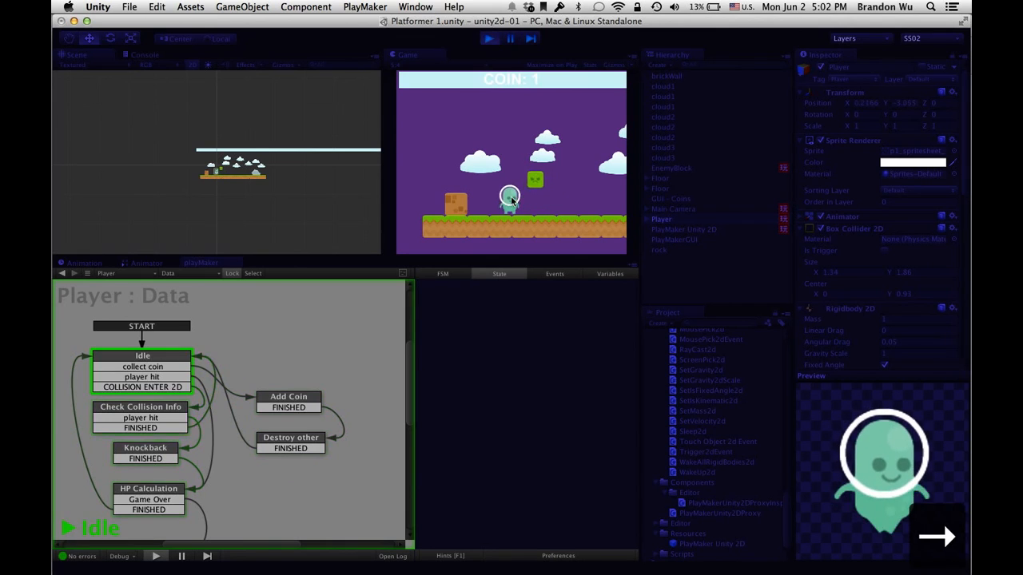
{"action": "key", "text": "Left"}
{"action": "key", "text": "Right"}
{"action": "key", "text": "Left"}
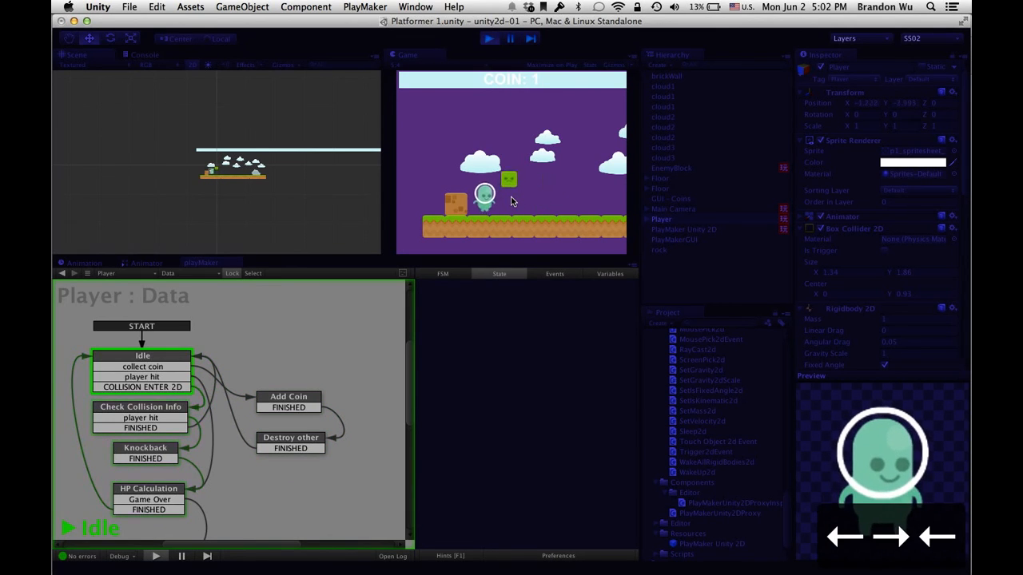
{"action": "key", "text": "Right"}
{"action": "key", "text": "Left"}
{"action": "key", "text": "Right"}
{"action": "key", "text": "Left"}
{"action": "key", "text": "Right"}
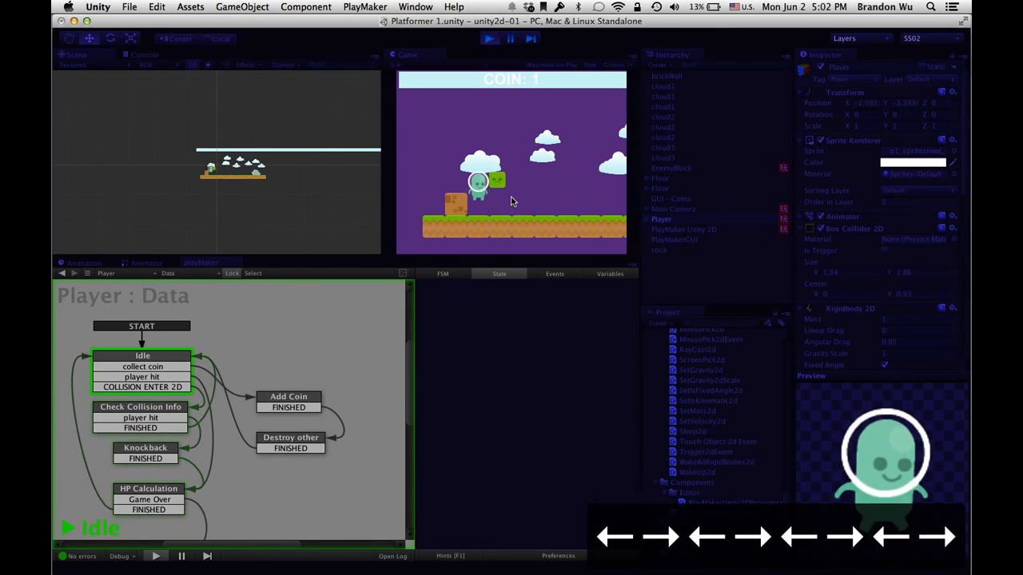
{"action": "key", "text": "Left"}
{"action": "key", "text": "Right"}
{"action": "key", "text": "Left"}
{"action": "key", "text": "Right"}
{"action": "key", "text": "Left"}
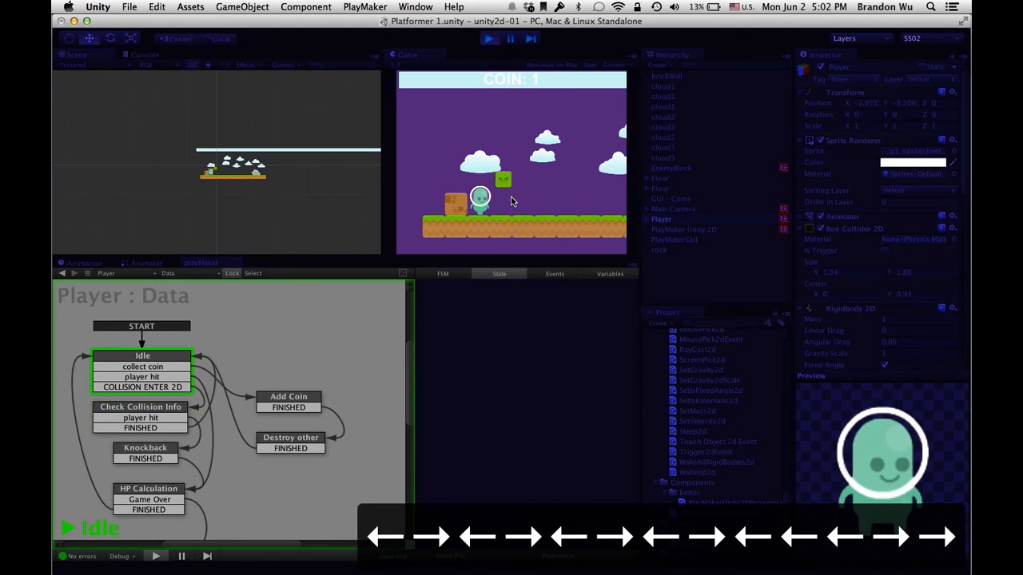
{"action": "key", "text": "Right"}
{"action": "key", "text": "Left"}
{"action": "key", "text": "Right"}
{"action": "key", "text": "Left"}
{"action": "key", "text": "Right"}
{"action": "key", "text": "Left"}
{"action": "key", "text": "Left"}
{"action": "key", "text": "Right"}
{"action": "key", "text": "Left"}
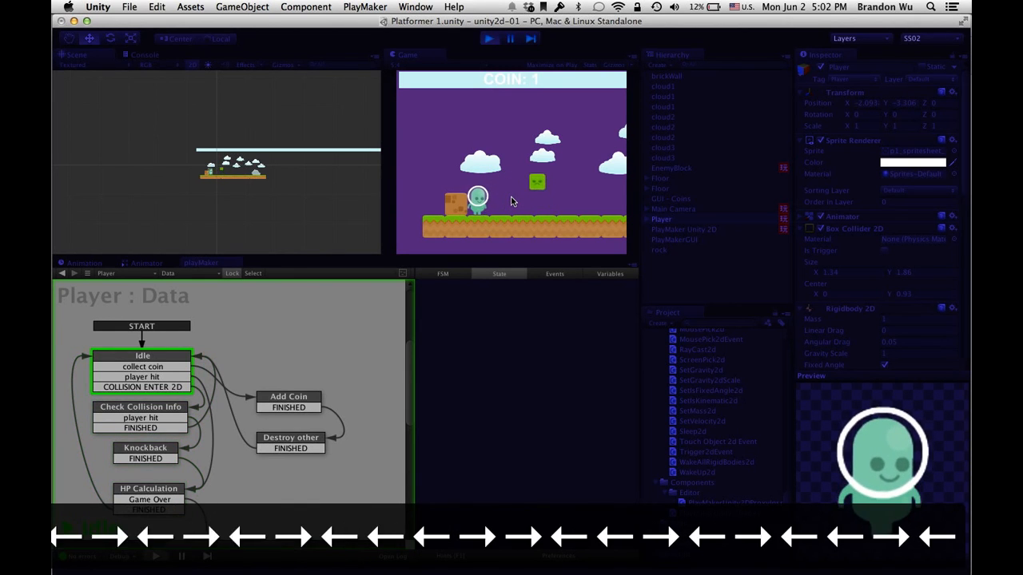
{"action": "key", "text": "Left"}
{"action": "key", "text": "Right"}
{"action": "key", "text": "Left"}
{"action": "key", "text": "Right"}
{"action": "key", "text": "Left"}
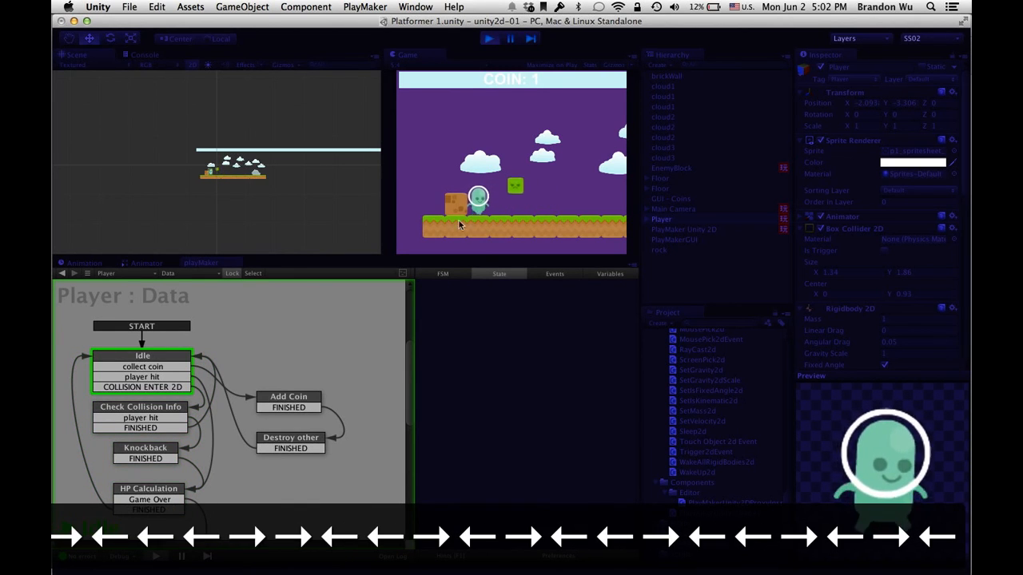
Step: Inspect the player up close in the running game's Scene view and stop the game
{"action": "scroll", "coordinate": [214, 175], "scroll_direction": "up", "scroll_amount": 5}
{"action": "middle_click_drag", "start_coordinate": [213, 175], "coordinate": [213, 123]}
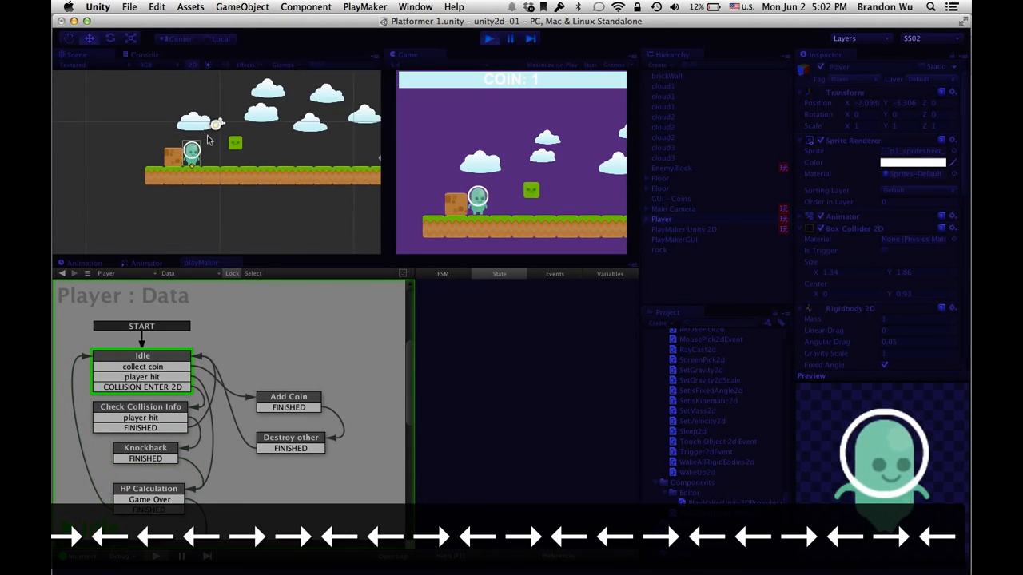
{"action": "scroll", "coordinate": [206, 142], "scroll_direction": "up", "scroll_amount": 5}
{"action": "left_click", "coordinate": [193, 153]}
{"action": "mouse_move", "coordinate": [194, 153]}
{"action": "left_mouse_down"}
{"action": "mouse_move", "coordinate": [209, 148]}
{"action": "mouse_move", "coordinate": [190, 148]}
{"action": "left_mouse_up"}
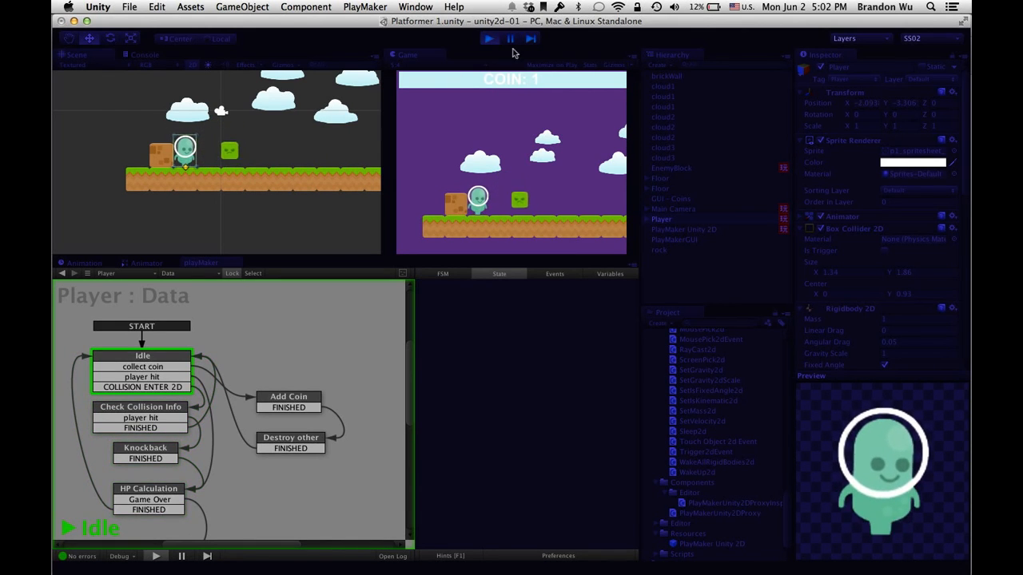
{"action": "left_click", "coordinate": [489, 39]}
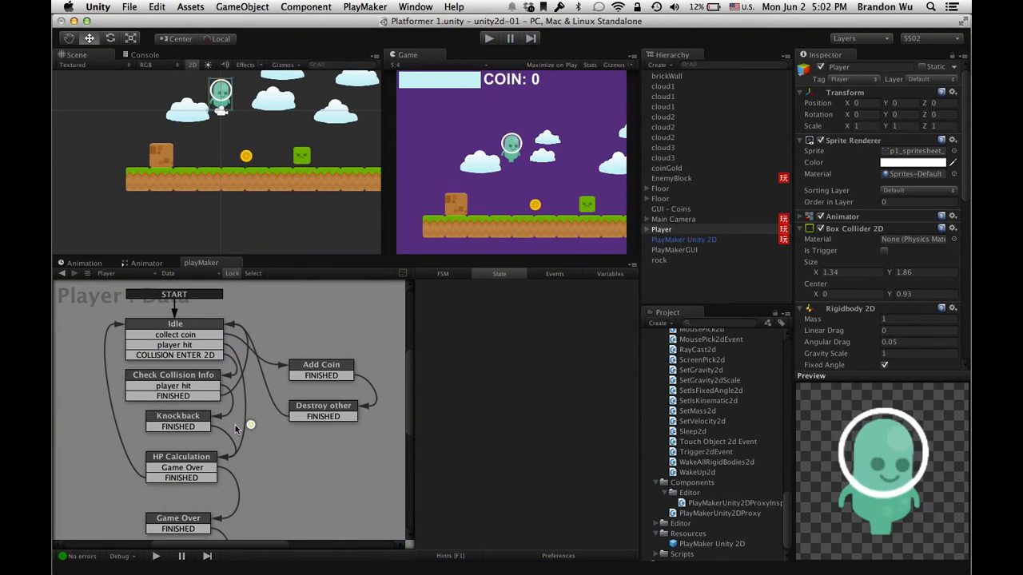
Step: Review the actions in the Data FSM's Knockback and HP Calculation states
{"action": "left_click", "coordinate": [193, 414]}
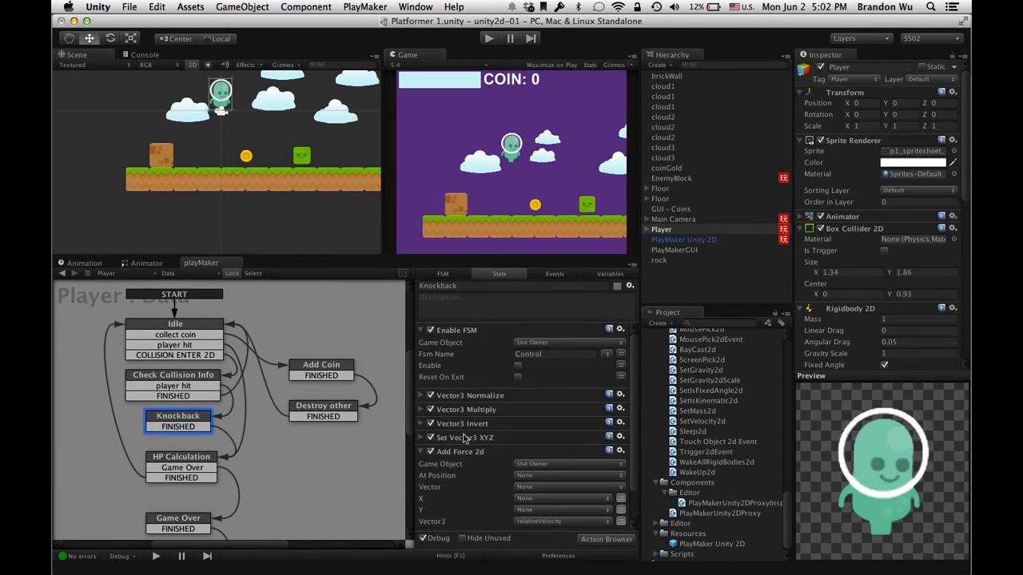
{"action": "scroll", "coordinate": [471, 427], "scroll_direction": "down", "scroll_amount": 2}
{"action": "scroll", "coordinate": [470, 410], "scroll_direction": "up", "scroll_amount": 1}
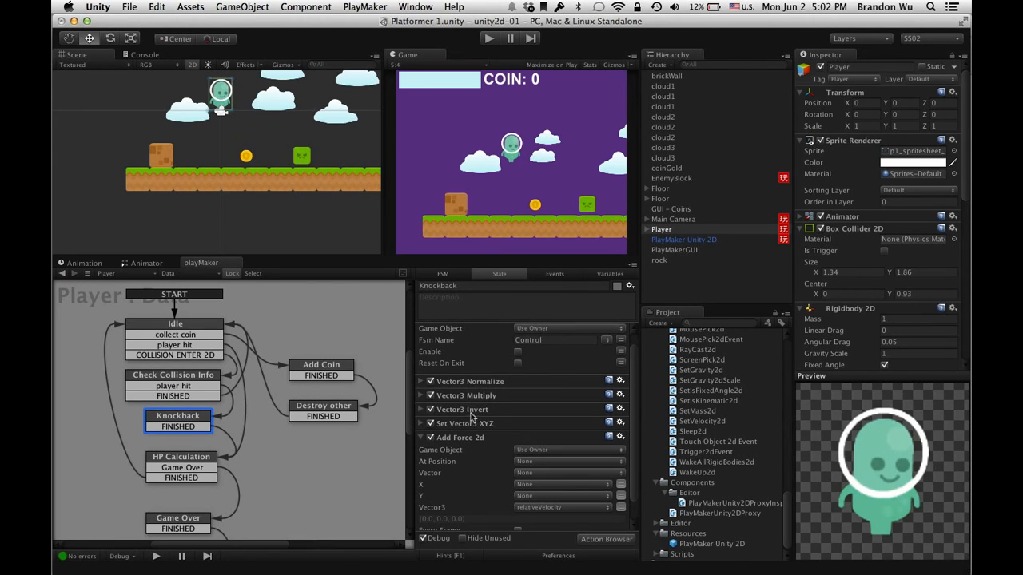
{"action": "scroll", "coordinate": [473, 401], "scroll_direction": "down", "scroll_amount": 1}
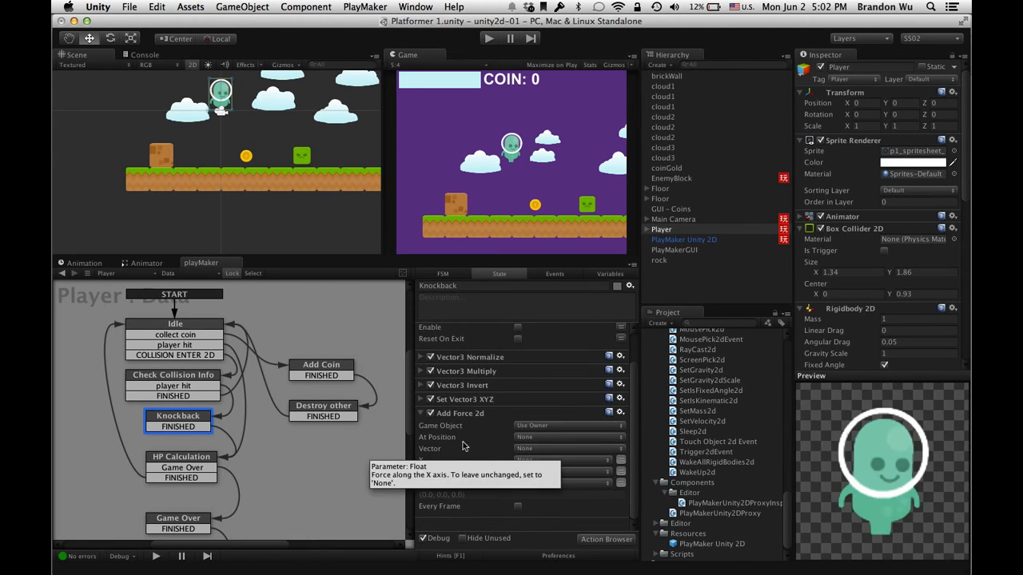
{"action": "left_click", "coordinate": [188, 463]}
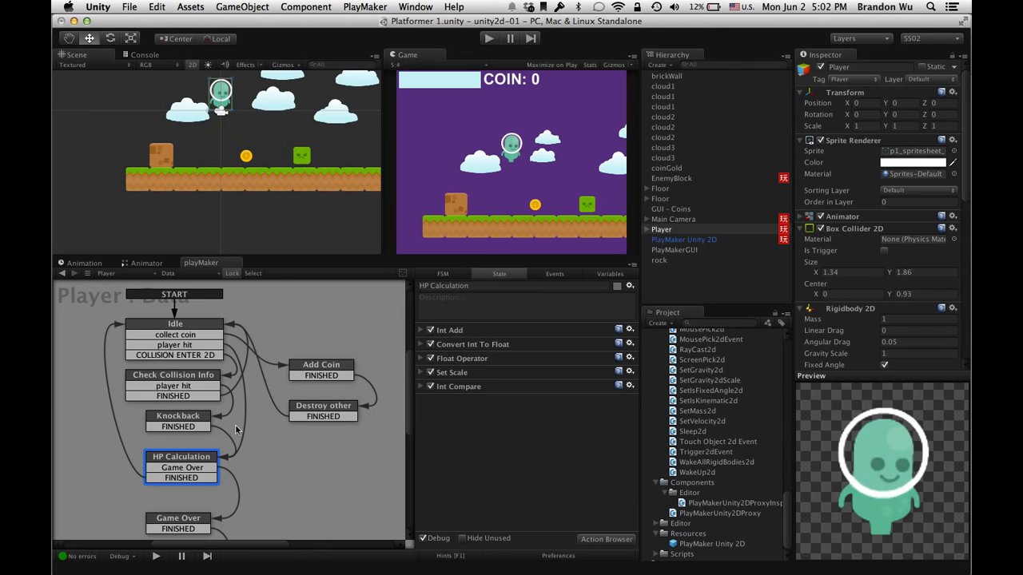
{"action": "middle_click_drag", "start_coordinate": [235, 424], "coordinate": [255, 418]}
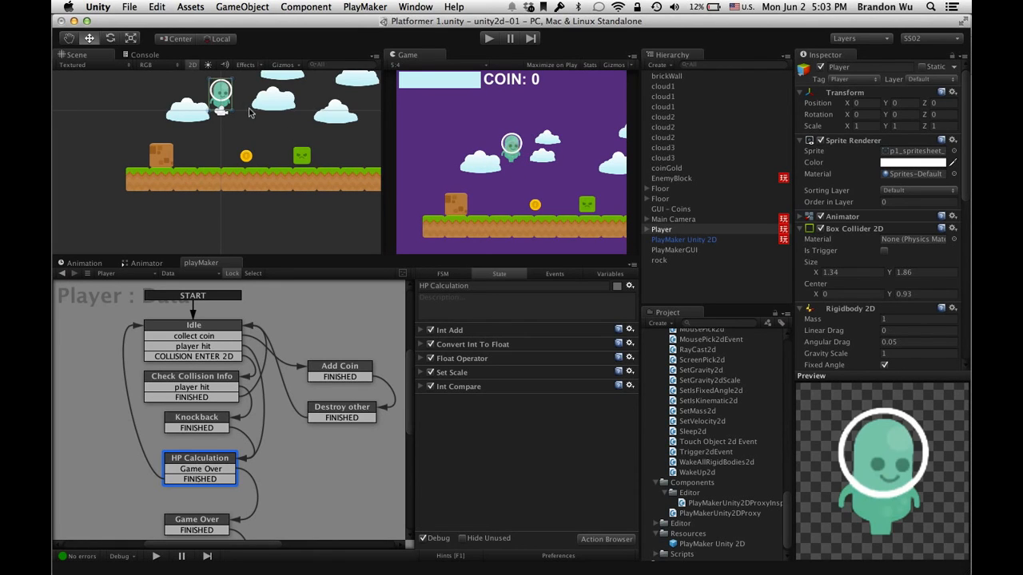
{"action": "left_click", "coordinate": [180, 178]}
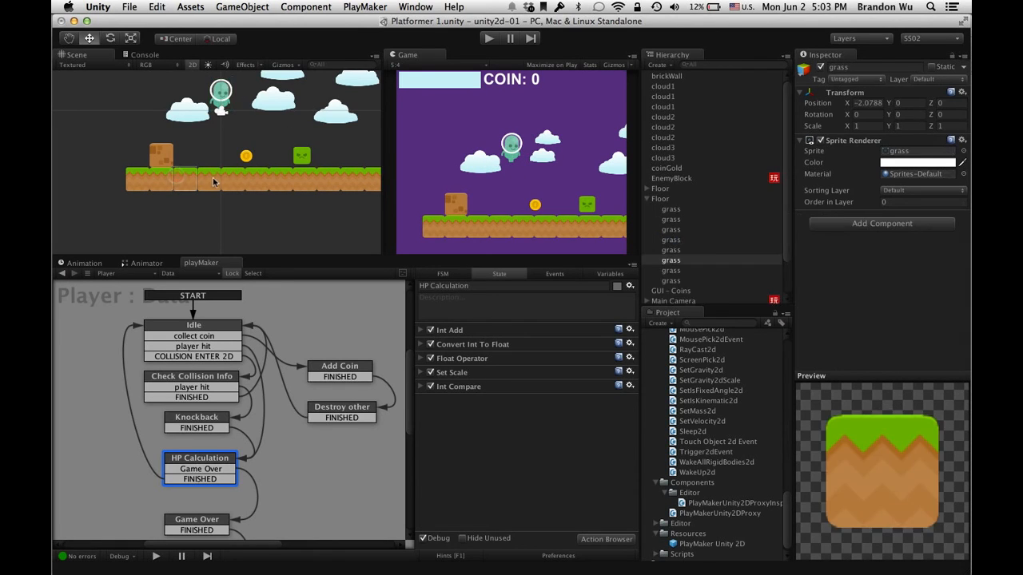
{"action": "left_click", "coordinate": [212, 178]}
{"action": "left_click", "coordinate": [237, 182]}
{"action": "left_click", "coordinate": [262, 183]}
{"action": "left_click", "coordinate": [204, 183]}
{"action": "left_click", "coordinate": [189, 179]}
{"action": "left_click", "coordinate": [239, 196]}
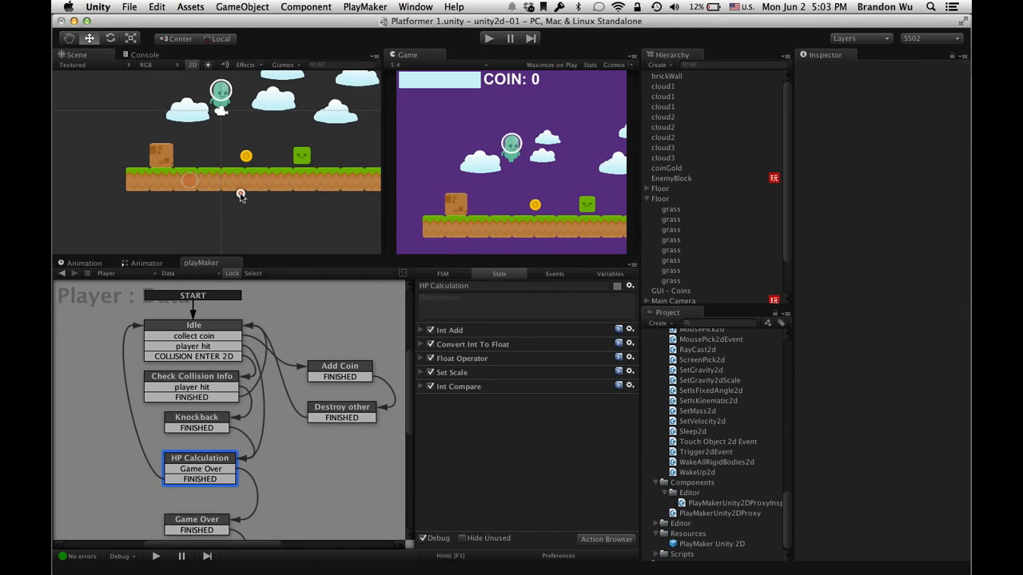
{"action": "left_click", "coordinate": [235, 183]}
{"action": "left_click", "coordinate": [236, 199]}
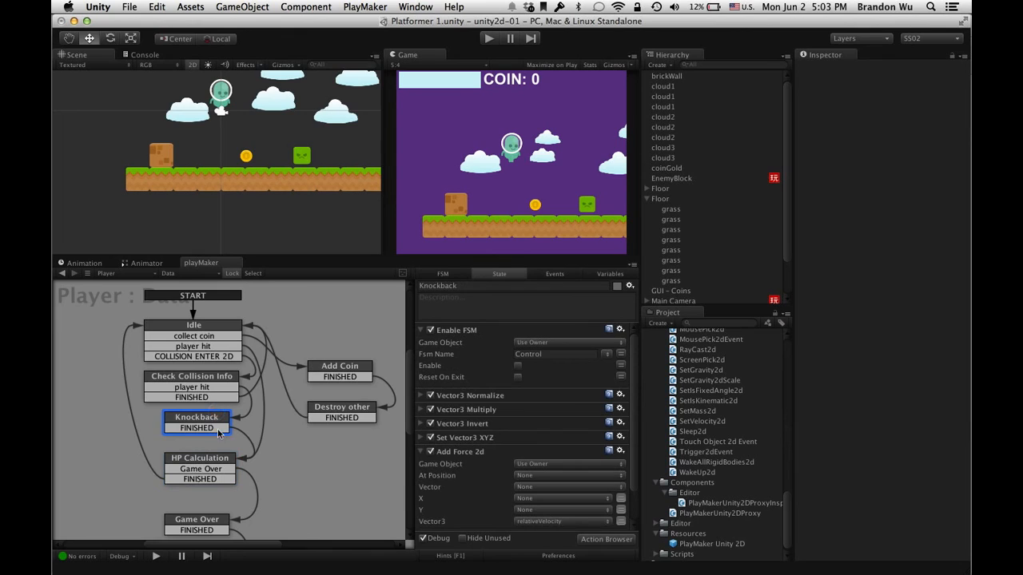
Step: Add a state named "Wait to Restore Control" to the Data FSM and place it beside HP Calculation
{"action": "left_click", "coordinate": [103, 443], "text": "super"}
{"action": "left_click_drag", "start_coordinate": [128, 440], "coordinate": [101, 438]}
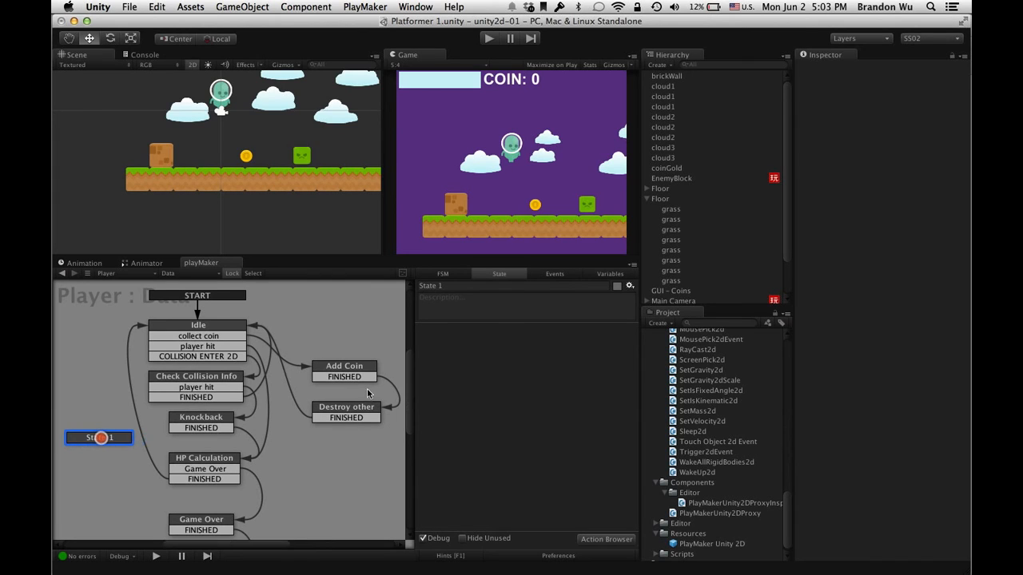
{"action": "left_click", "coordinate": [502, 285]}
{"action": "type", "text": "Wai"}
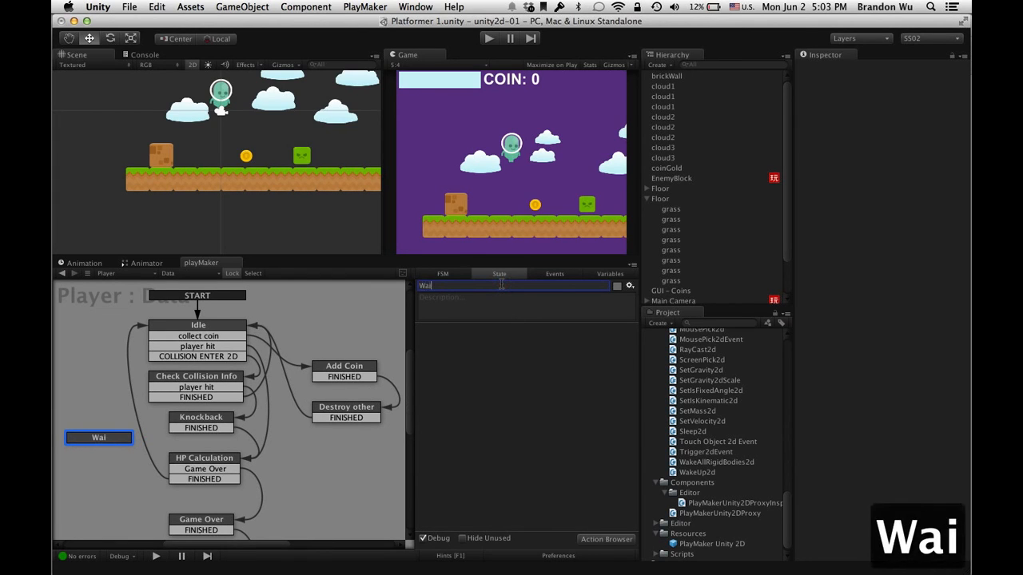
{"action": "type", "text": "t to Restore "}
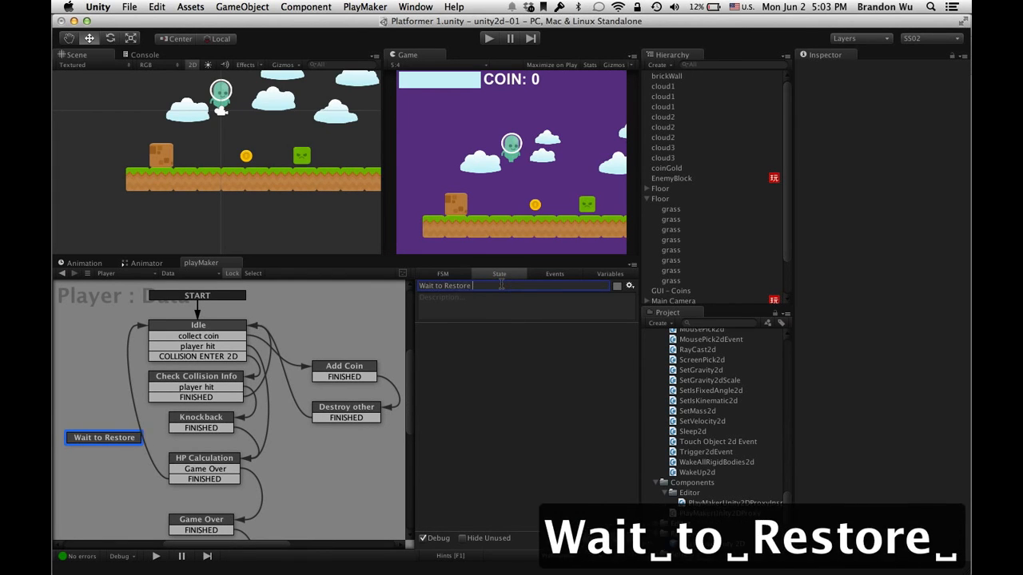
{"action": "type", "text": "Control"}
{"action": "key", "text": "Return"}
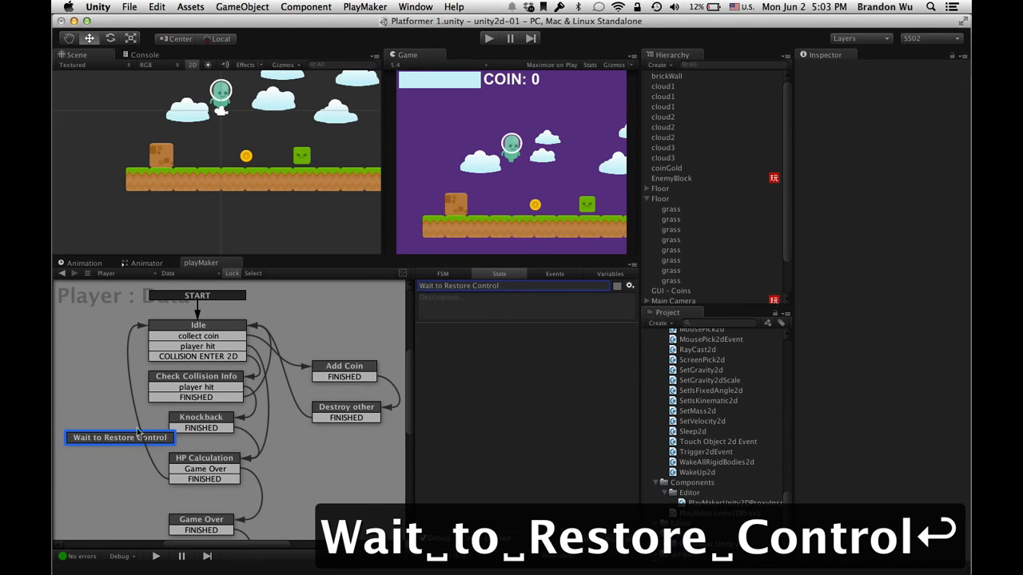
{"action": "left_click_drag", "start_coordinate": [137, 433], "coordinate": [115, 467]}
Step: Redirect HP Calculation's FINISHED transition to the Wait to Restore Control state
{"action": "left_click", "coordinate": [218, 457]}
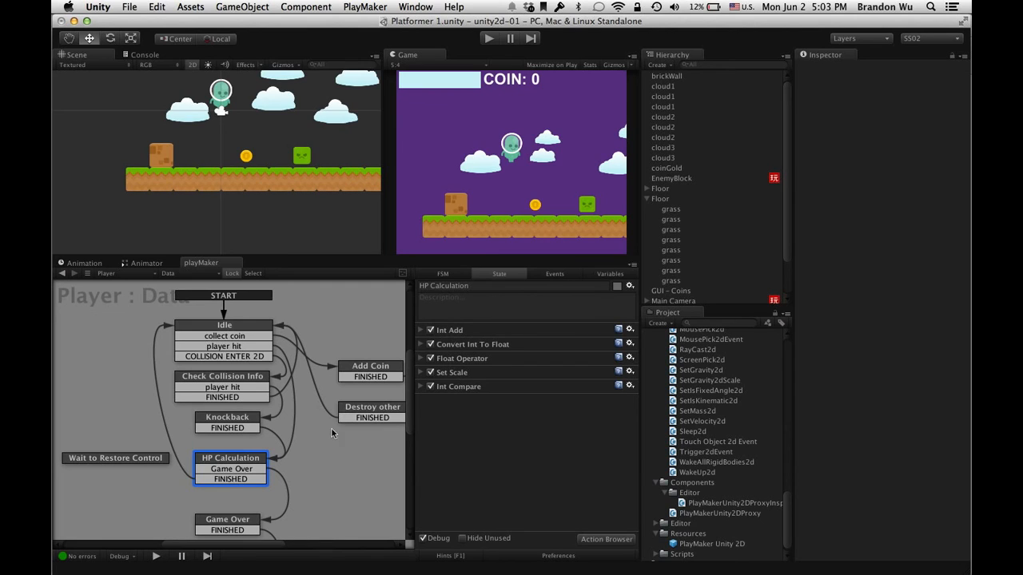
{"action": "left_click_drag", "start_coordinate": [225, 479], "coordinate": [162, 458]}
{"action": "left_click", "coordinate": [160, 458]}
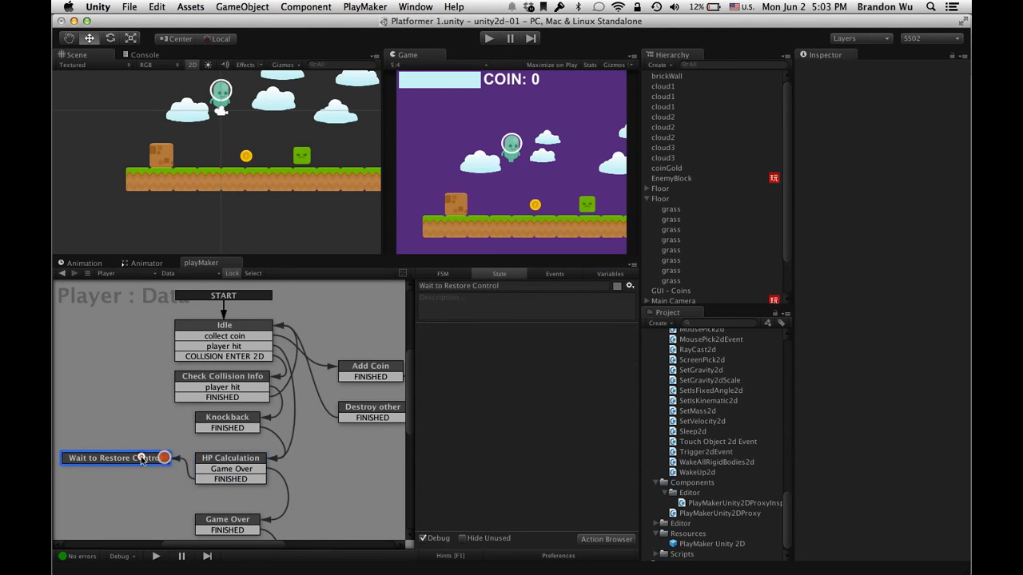
Step: Add a FINISHED transition to Wait to Restore Control and connect it to the Idle state
{"action": "left_click", "coordinate": [135, 460], "text": "super"}
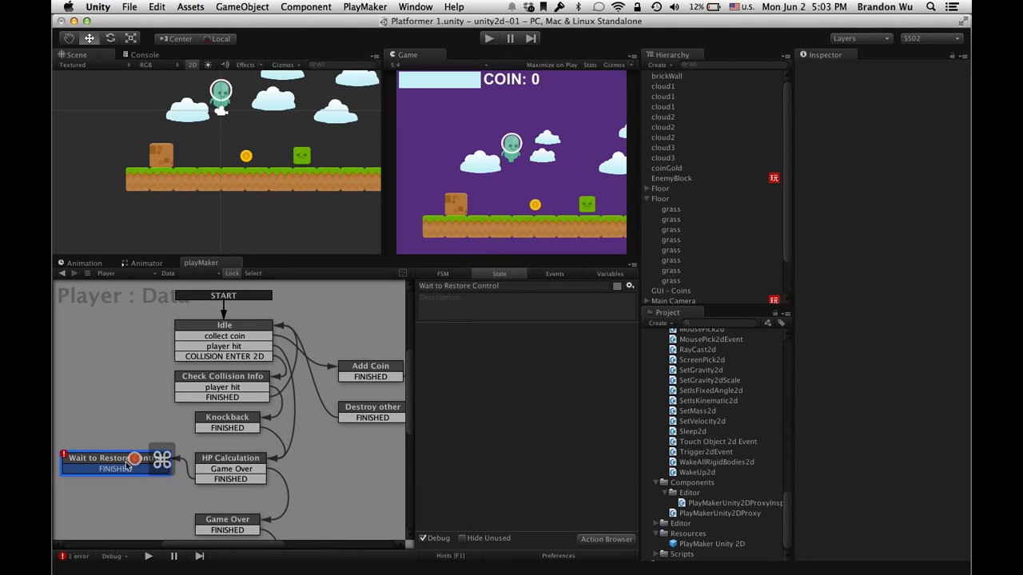
{"action": "left_click_drag", "start_coordinate": [119, 469], "coordinate": [192, 328]}
{"action": "left_click", "coordinate": [193, 327]}
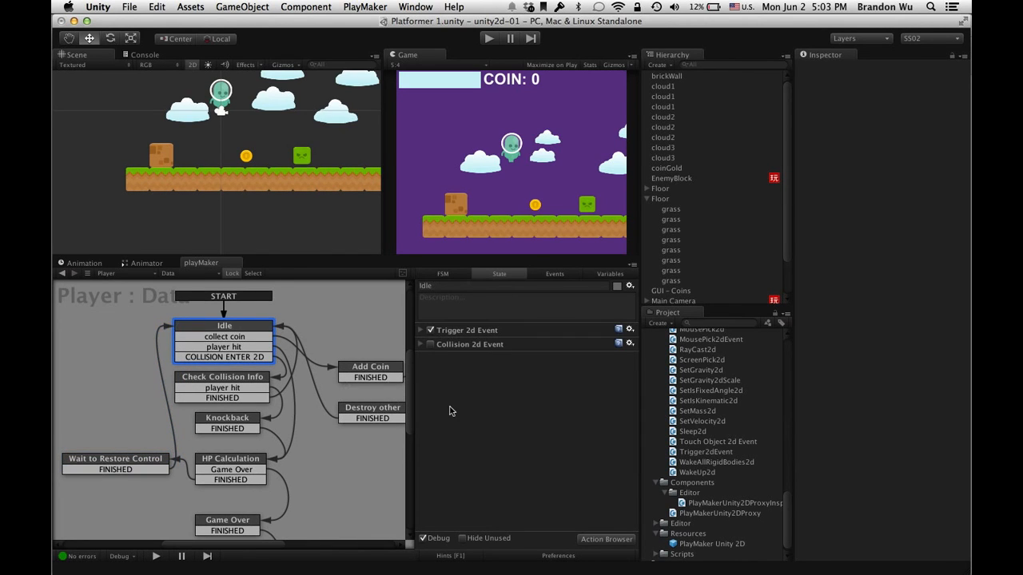
Step: Add an Enable FSM action at the start of the Idle state, targeting the Control FSM with Enable on and Reset On Exit off
{"action": "left_click", "coordinate": [607, 540]}
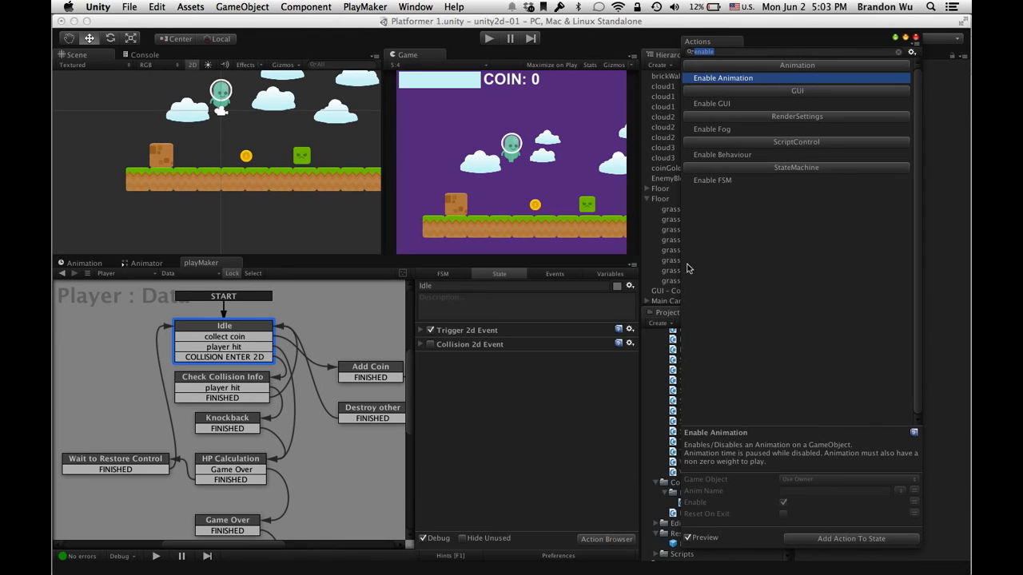
{"action": "left_click_drag", "start_coordinate": [710, 184], "coordinate": [518, 328]}
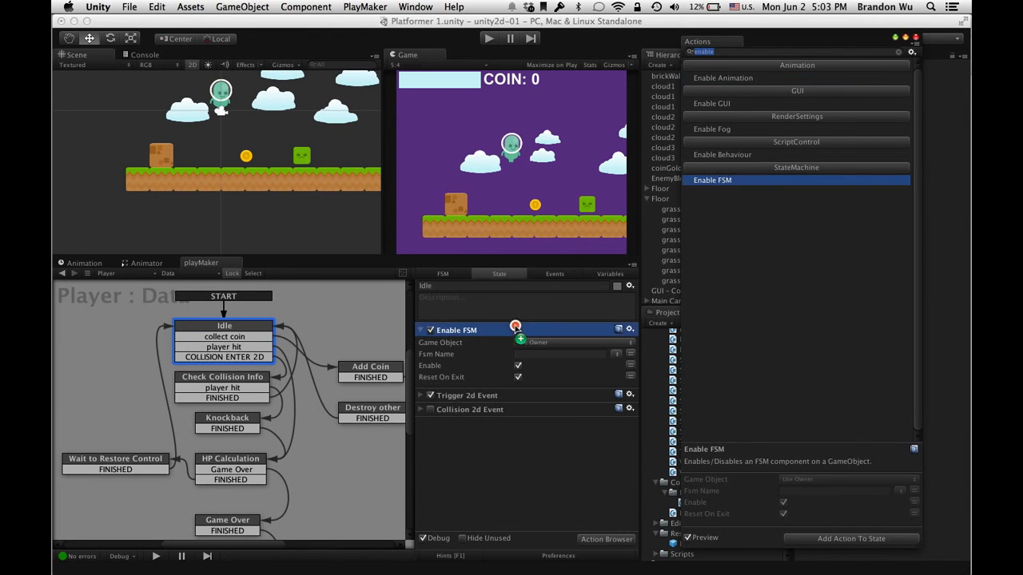
{"action": "left_click", "coordinate": [486, 496]}
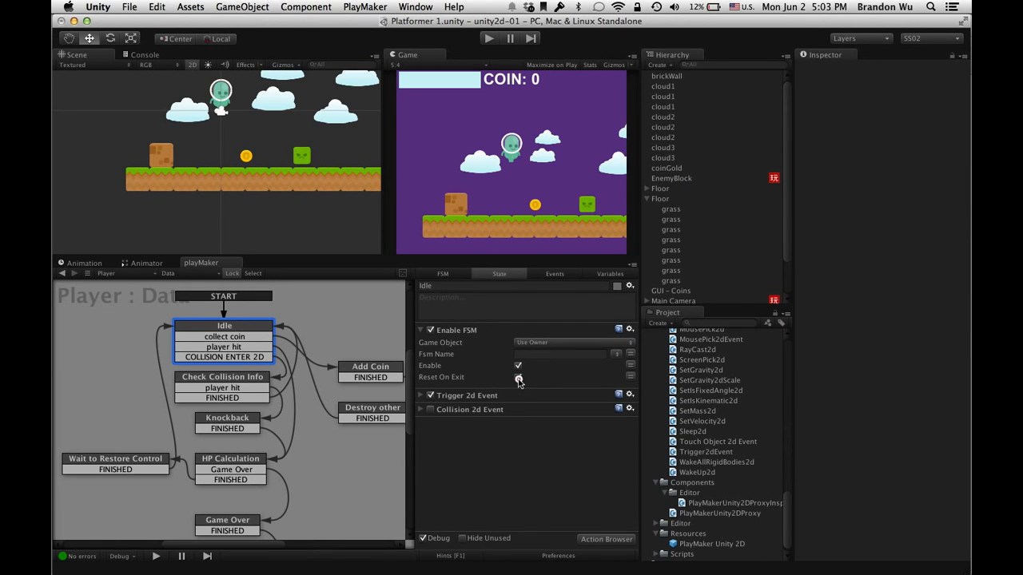
{"action": "left_click", "coordinate": [616, 355]}
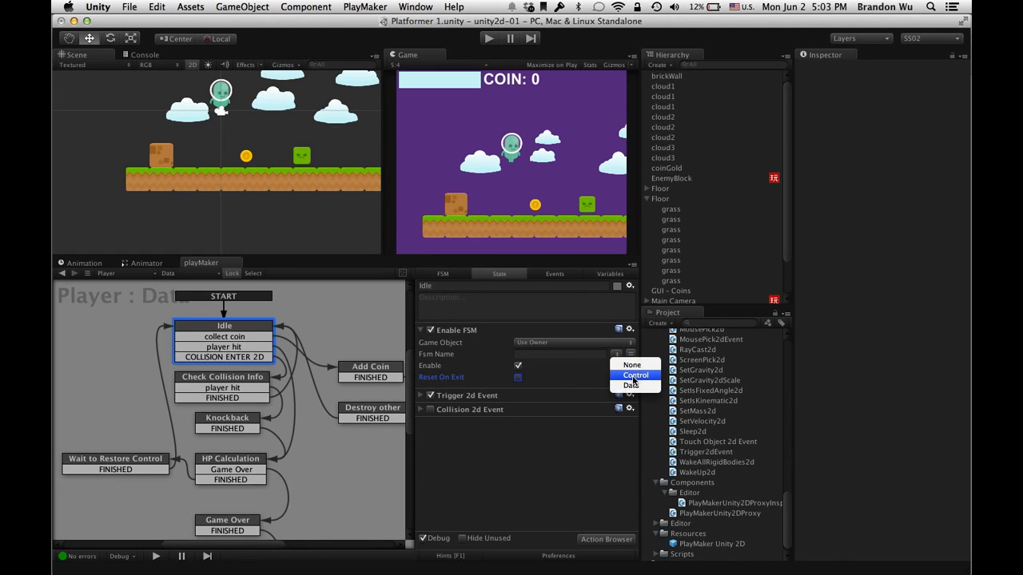
{"action": "left_click", "coordinate": [633, 375]}
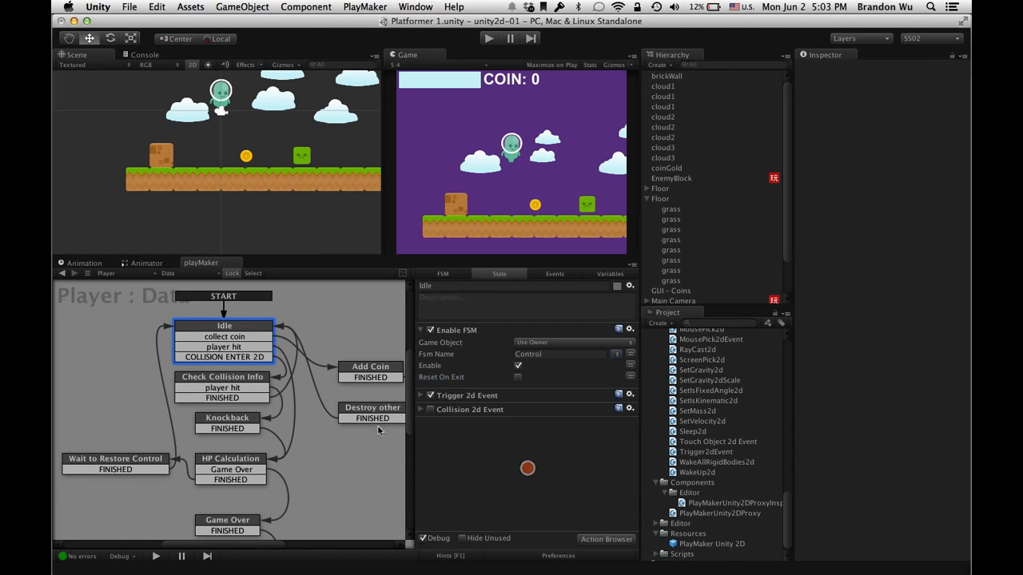
Step: Reposition the Wait to Restore Control state and give it a Wait action with Time 2 and finish event FINISHED
{"action": "left_click_drag", "start_coordinate": [129, 469], "coordinate": [133, 449]}
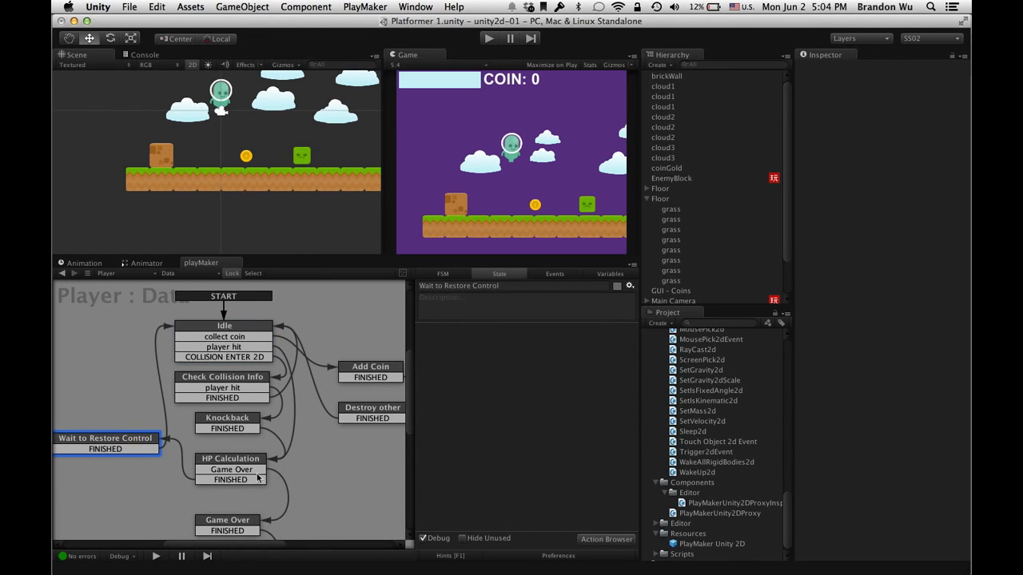
{"action": "left_click_drag", "start_coordinate": [105, 453], "coordinate": [174, 454]}
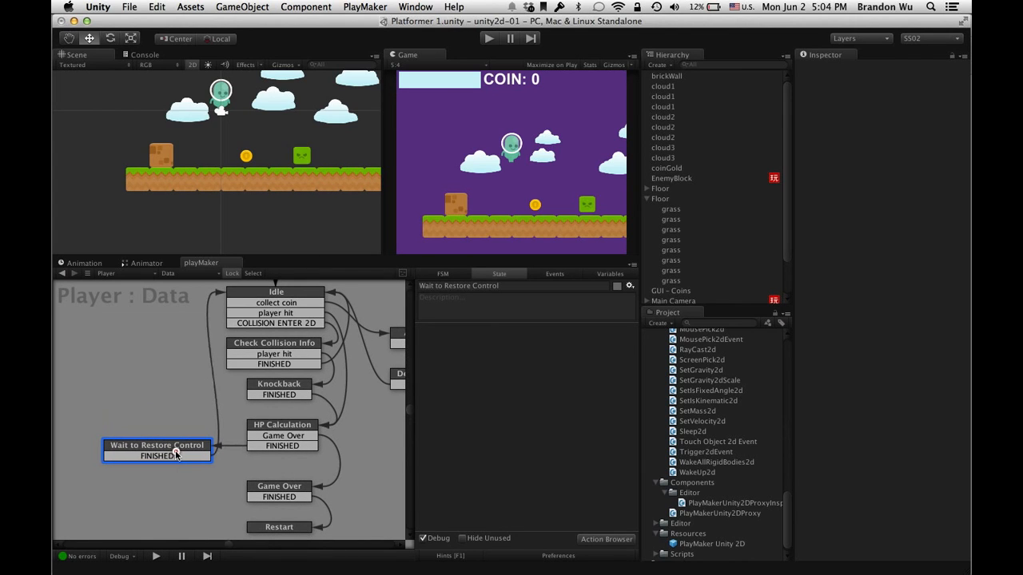
{"action": "left_click", "coordinate": [604, 540]}
{"action": "type", "text": "wait"}
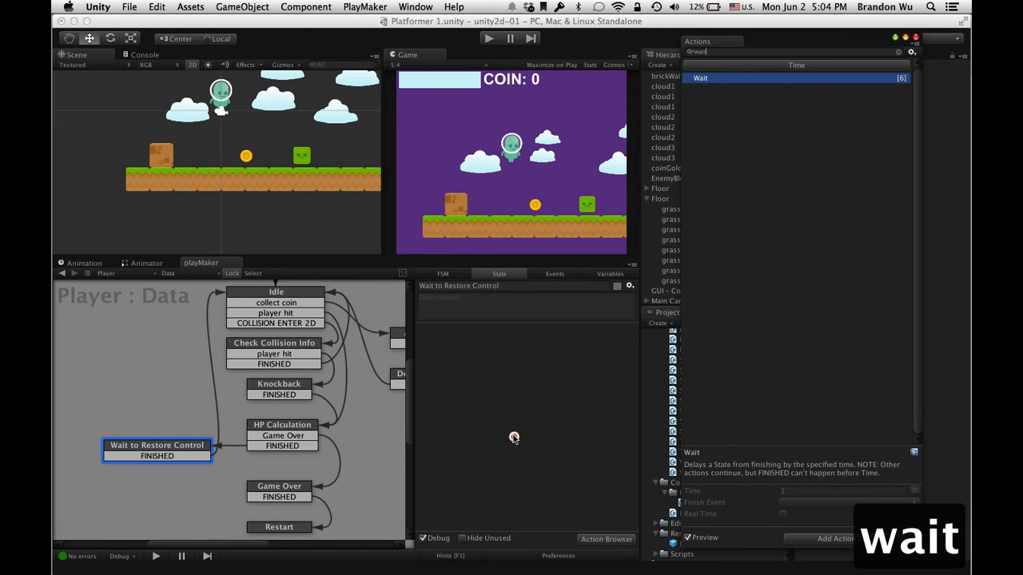
{"action": "left_click_drag", "start_coordinate": [702, 79], "coordinate": [564, 392]}
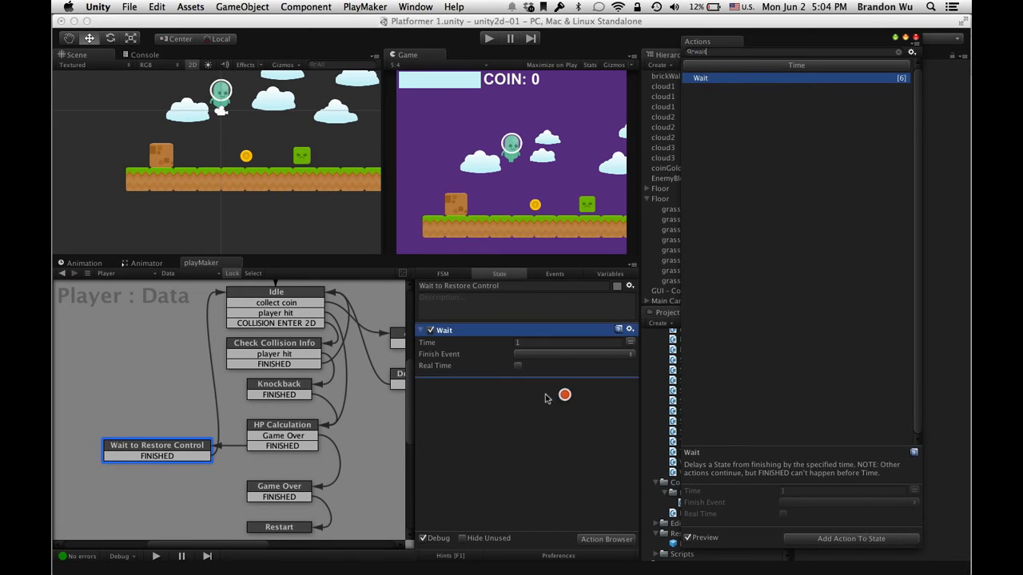
{"action": "left_click", "coordinate": [544, 342]}
{"action": "type", "text": "2"}
{"action": "left_click", "coordinate": [546, 354]}
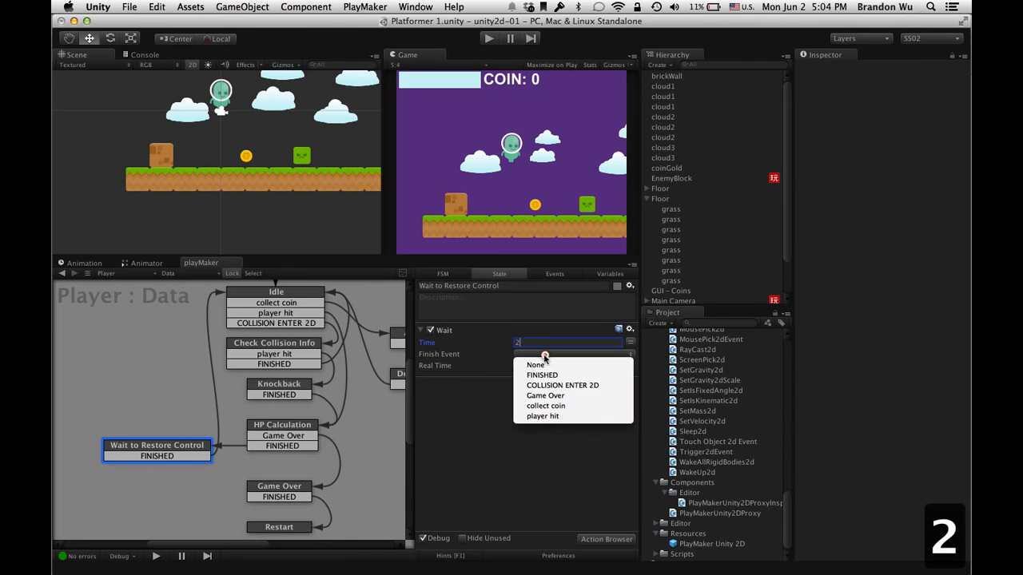
{"action": "left_click", "coordinate": [541, 376]}
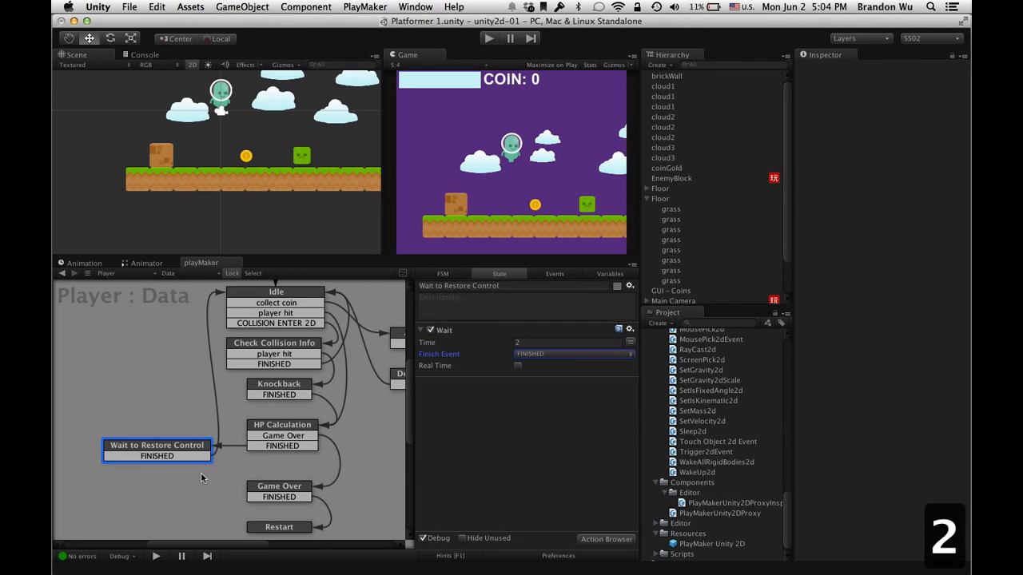
{"action": "mouse_move", "coordinate": [208, 458]}
{"action": "left_mouse_down"}
{"action": "mouse_move", "coordinate": [198, 448]}
{"action": "mouse_move", "coordinate": [187, 457]}
{"action": "mouse_move", "coordinate": [197, 452]}
{"action": "left_mouse_up"}
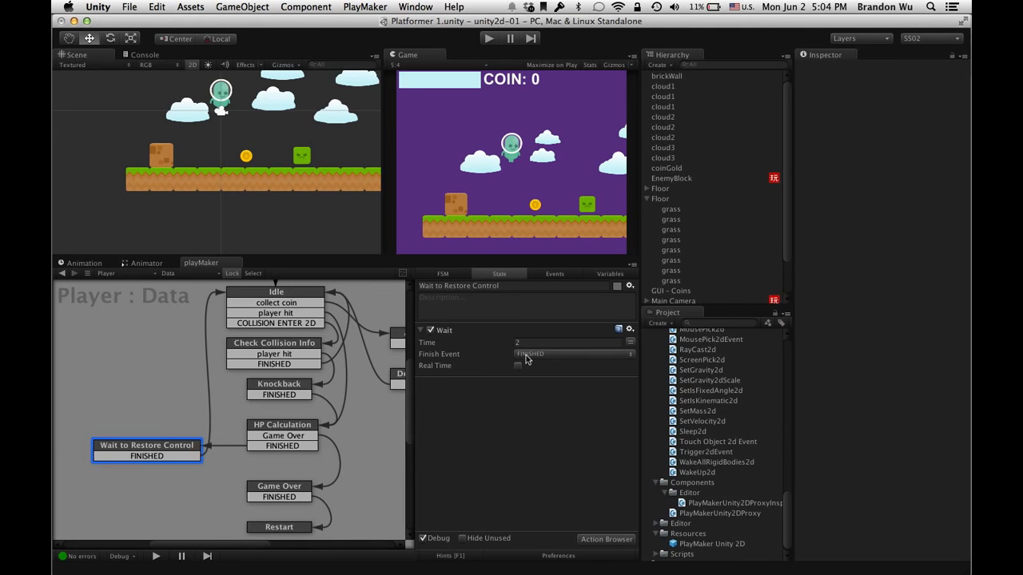
Step: Add a Collision 2d Event action to Wait to Restore Control that sends the FINISHED event
{"action": "left_click", "coordinate": [647, 199]}
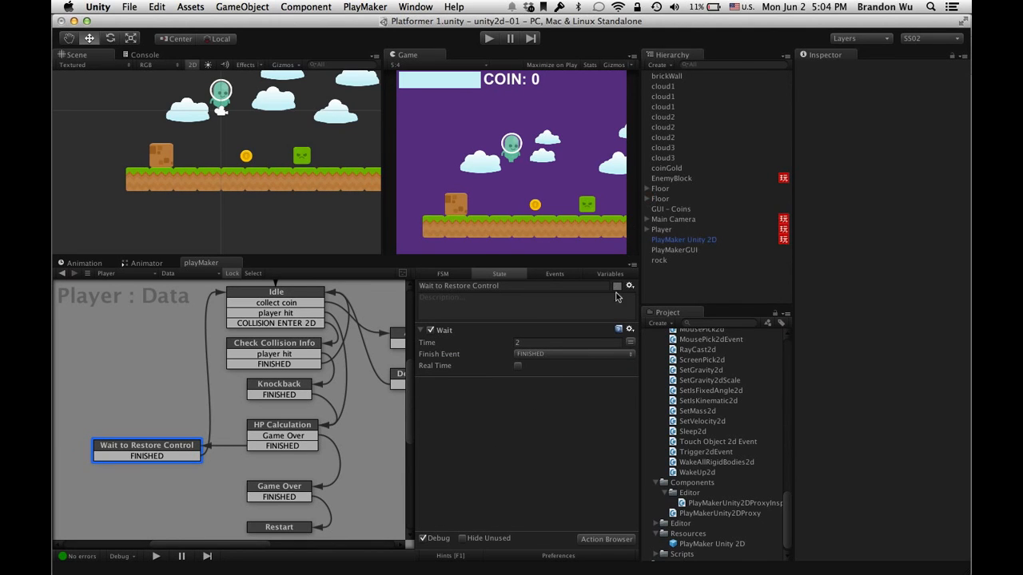
{"action": "left_click", "coordinate": [598, 540]}
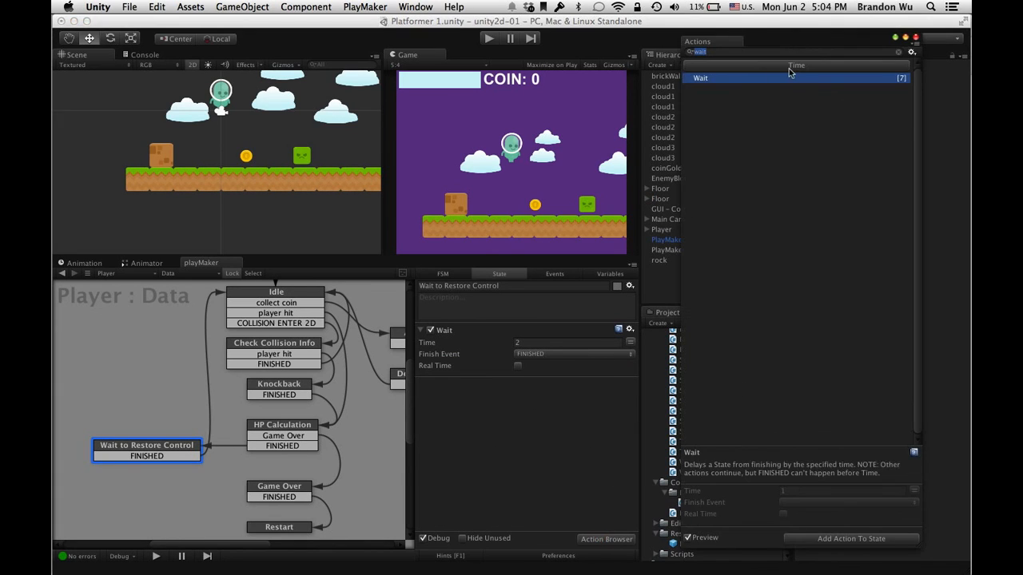
{"action": "type", "text": "colli"}
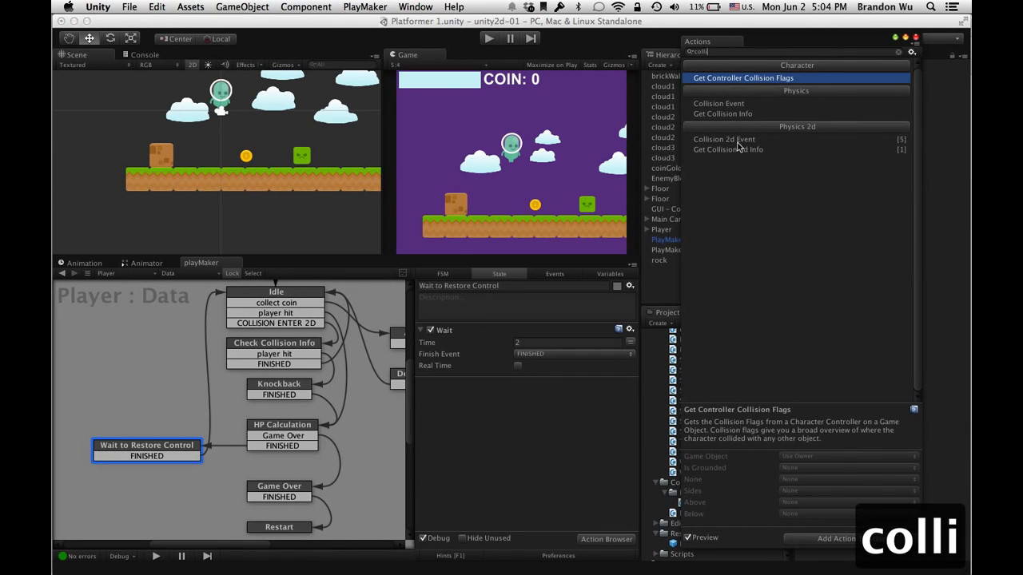
{"action": "left_click_drag", "start_coordinate": [738, 147], "coordinate": [519, 400]}
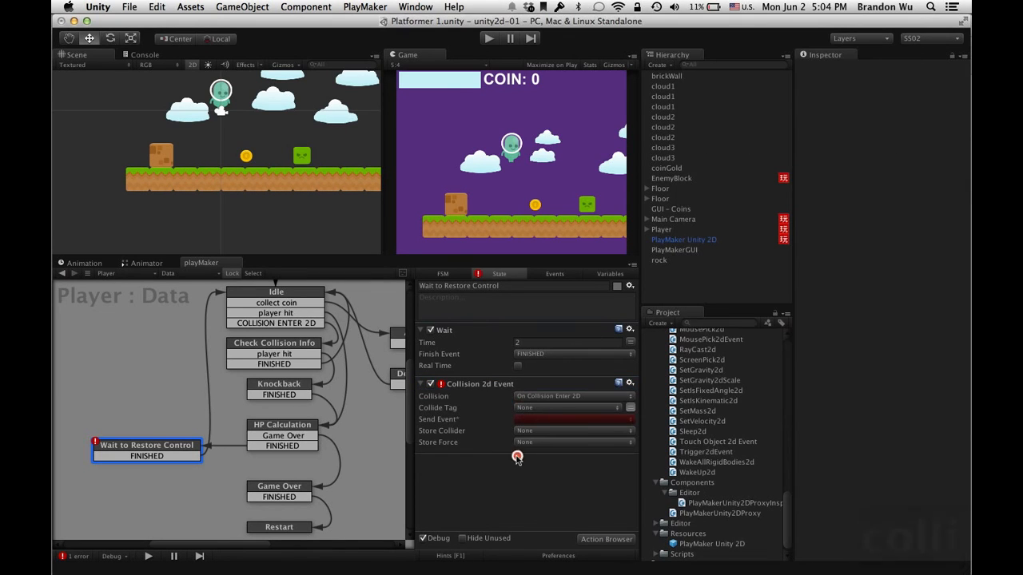
{"action": "left_click", "coordinate": [531, 421]}
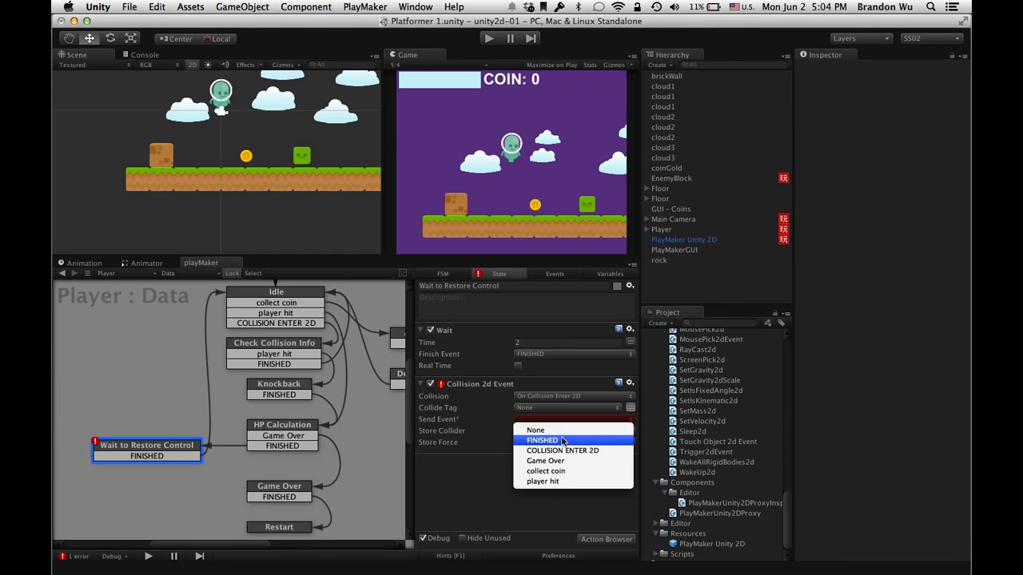
{"action": "left_click", "coordinate": [547, 435]}
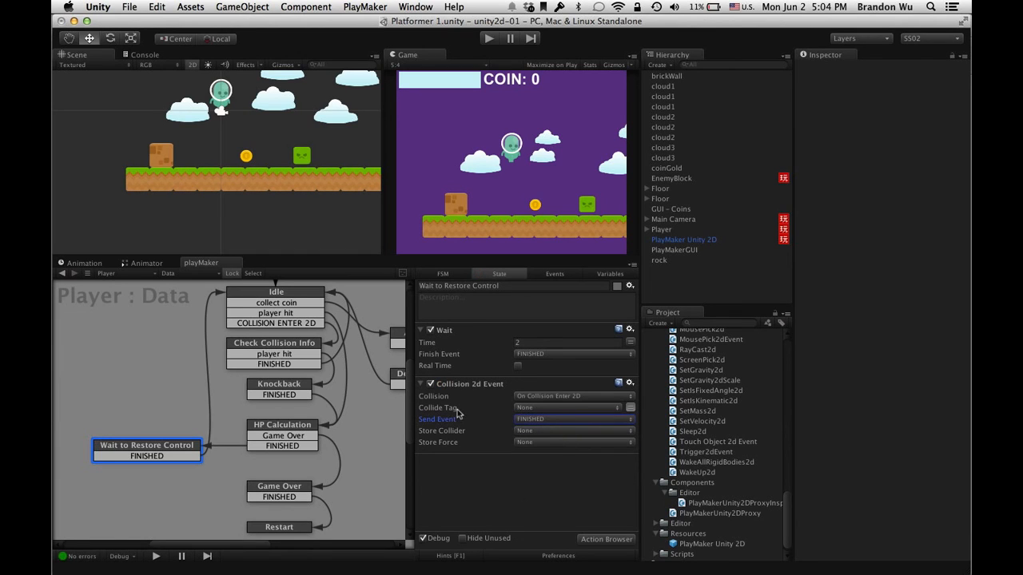
Step: Switch the Collision 2d Event's Collide Tag from a variable to a directly chosen tag
{"action": "left_click", "coordinate": [561, 407]}
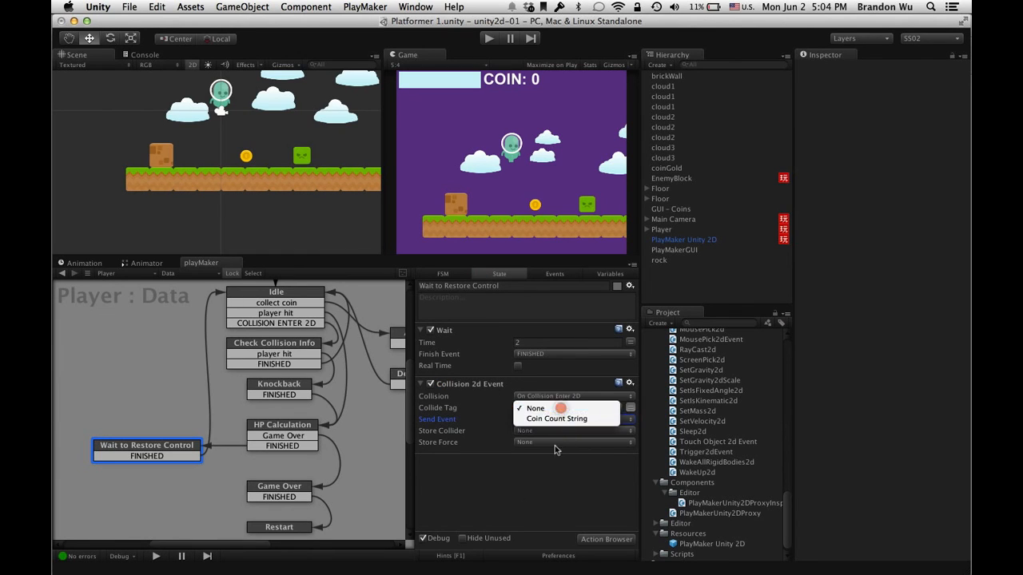
{"action": "left_click", "coordinate": [560, 403]}
{"action": "left_click", "coordinate": [606, 407]}
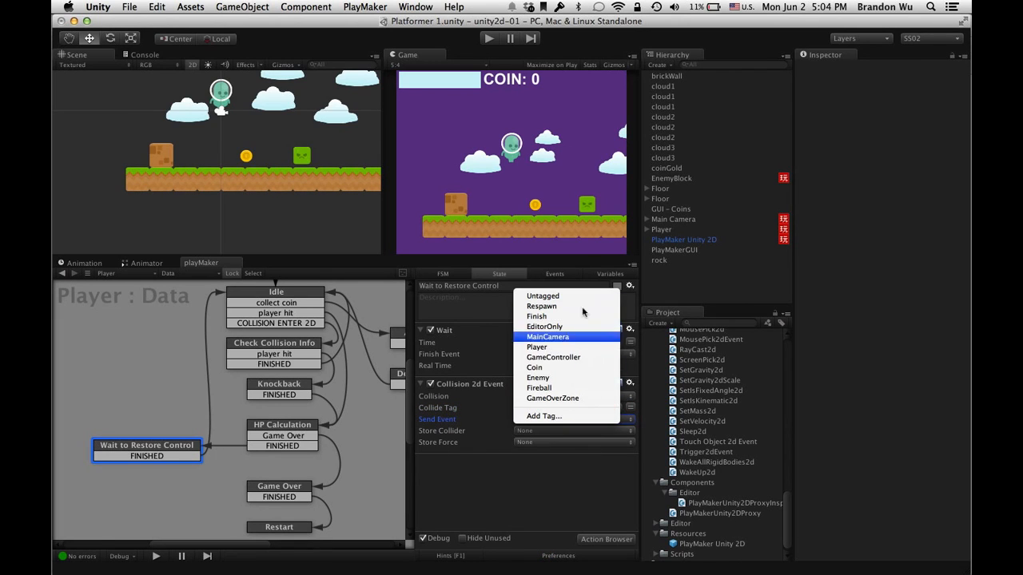
{"action": "left_click", "coordinate": [562, 491]}
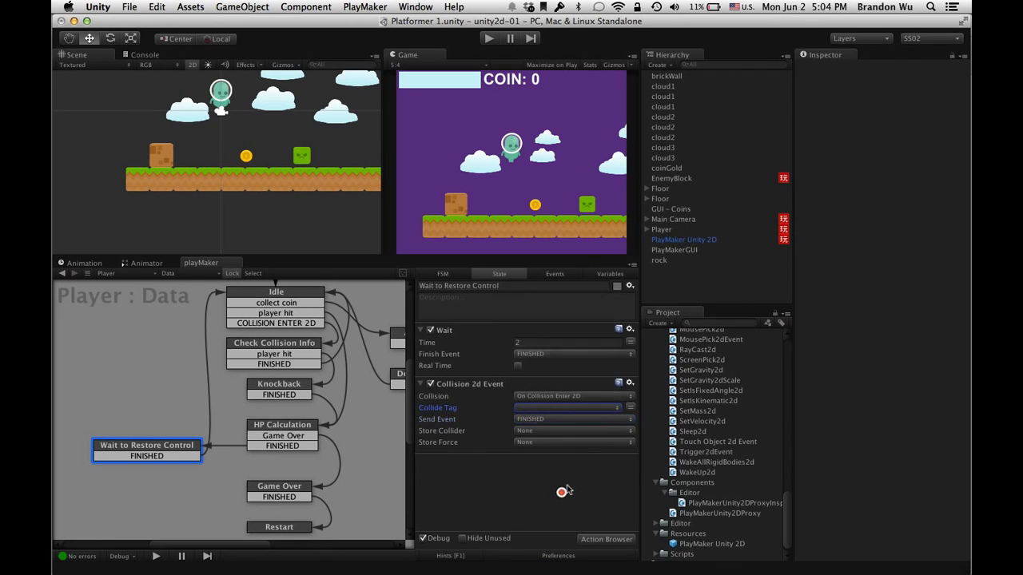
Step: Create a new project tag named "Floor"
{"action": "left_click", "coordinate": [702, 189]}
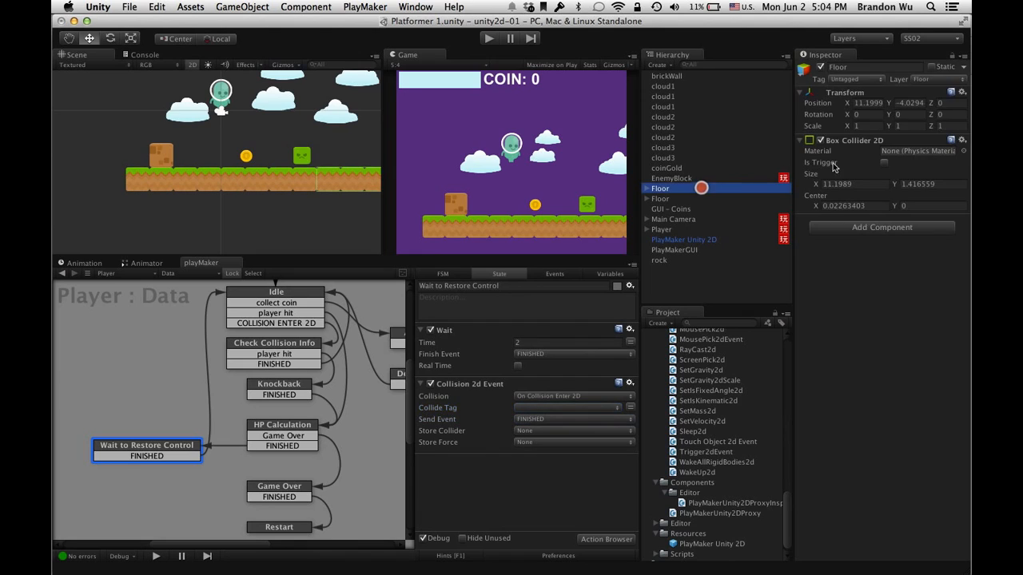
{"action": "left_click", "coordinate": [870, 80]}
{"action": "left_click", "coordinate": [848, 204]}
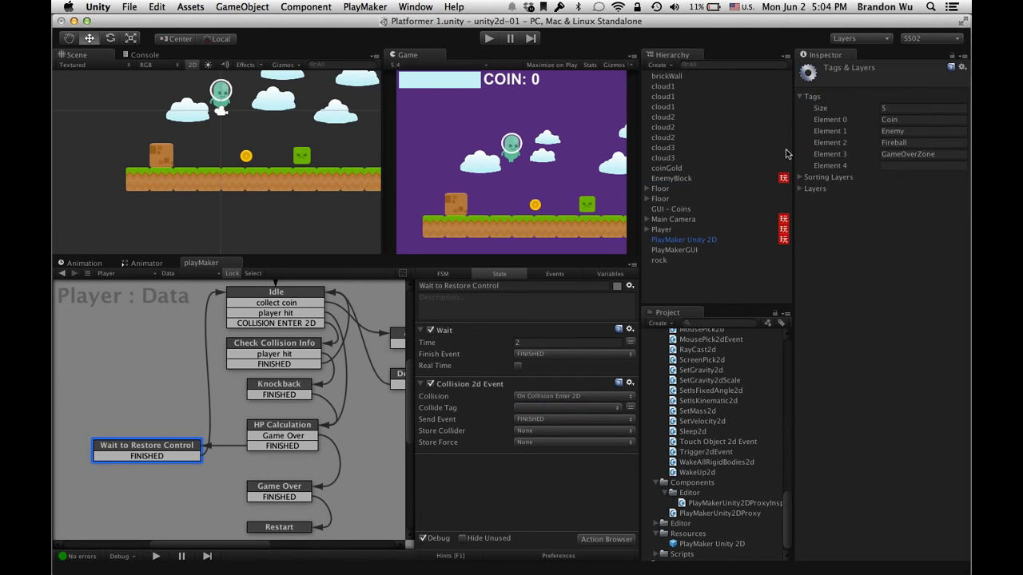
{"action": "left_click", "coordinate": [898, 165]}
{"action": "type", "text": "Floor"}
{"action": "key", "text": "Return"}
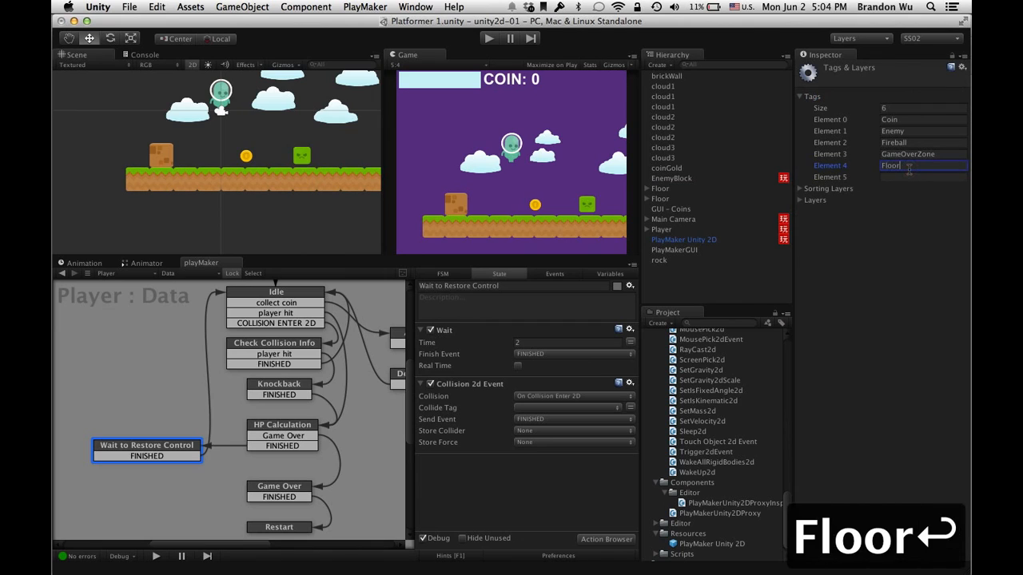
Step: Assign the Floor tag to both Floor objects in the scene
{"action": "left_click", "coordinate": [711, 188]}
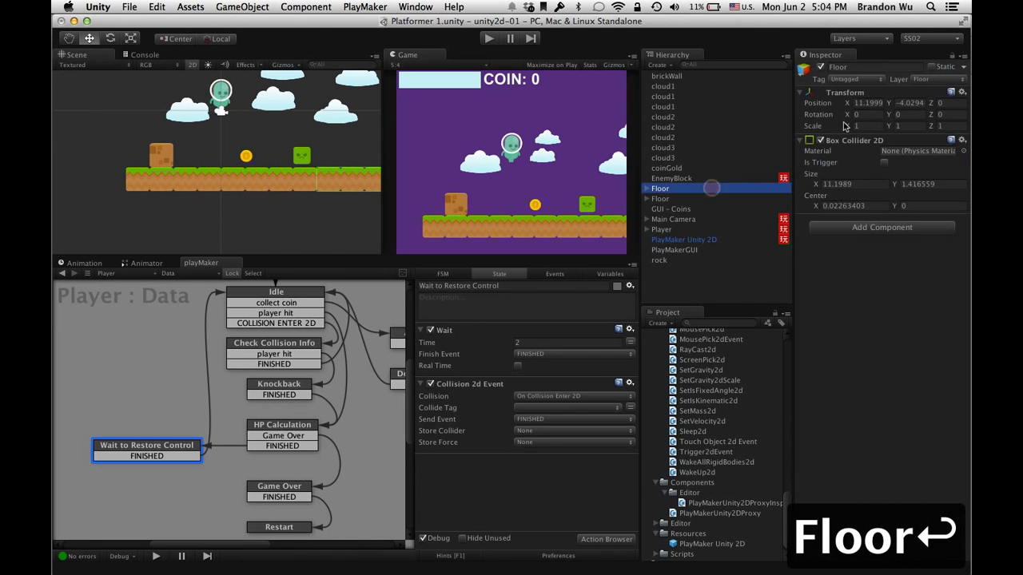
{"action": "left_click", "coordinate": [847, 80]}
{"action": "left_click", "coordinate": [853, 192]}
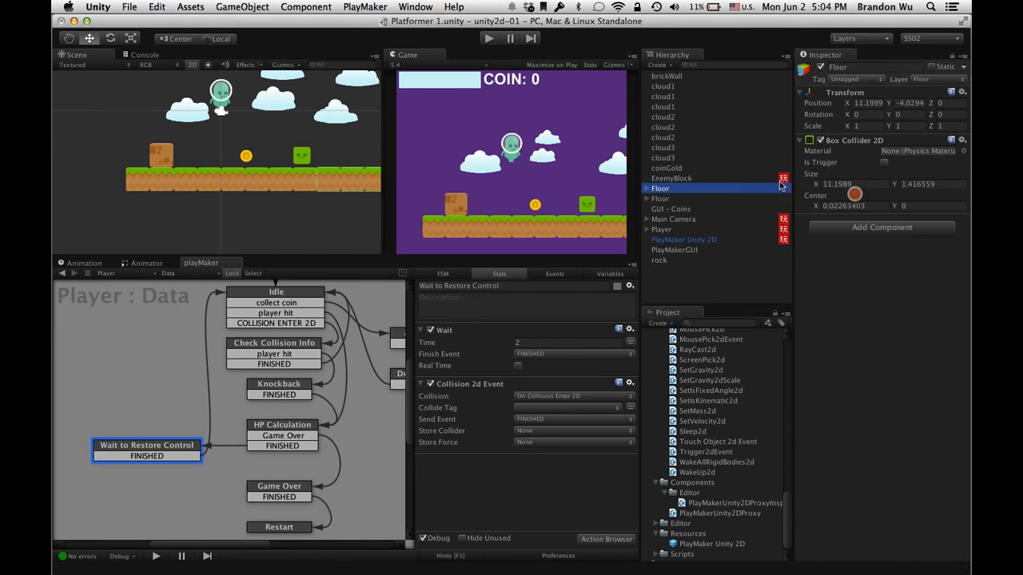
{"action": "left_click", "coordinate": [711, 198]}
{"action": "left_click", "coordinate": [843, 80]}
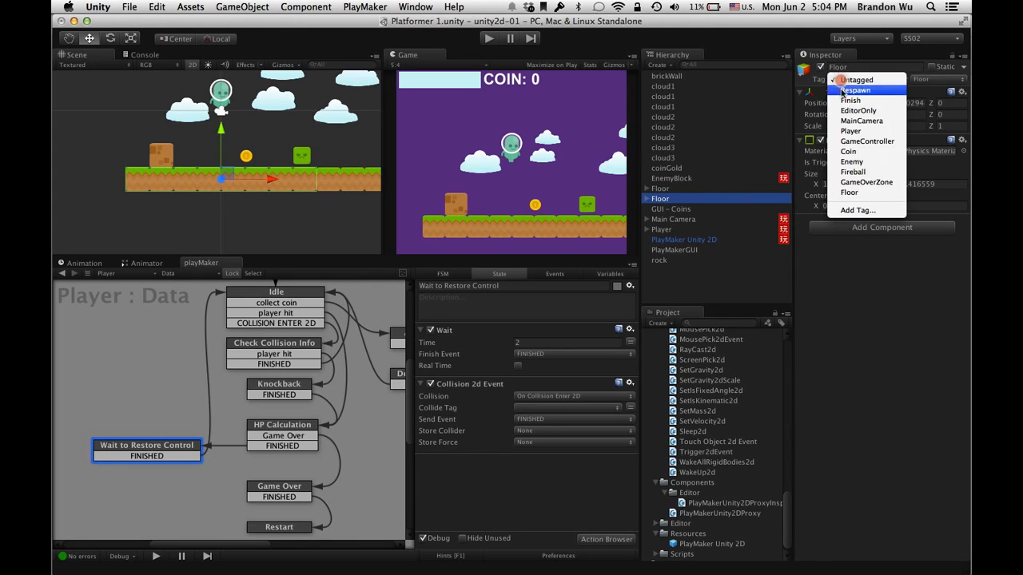
{"action": "left_click", "coordinate": [870, 194]}
{"action": "scroll", "coordinate": [339, 181], "scroll_direction": "up", "scroll_amount": 3}
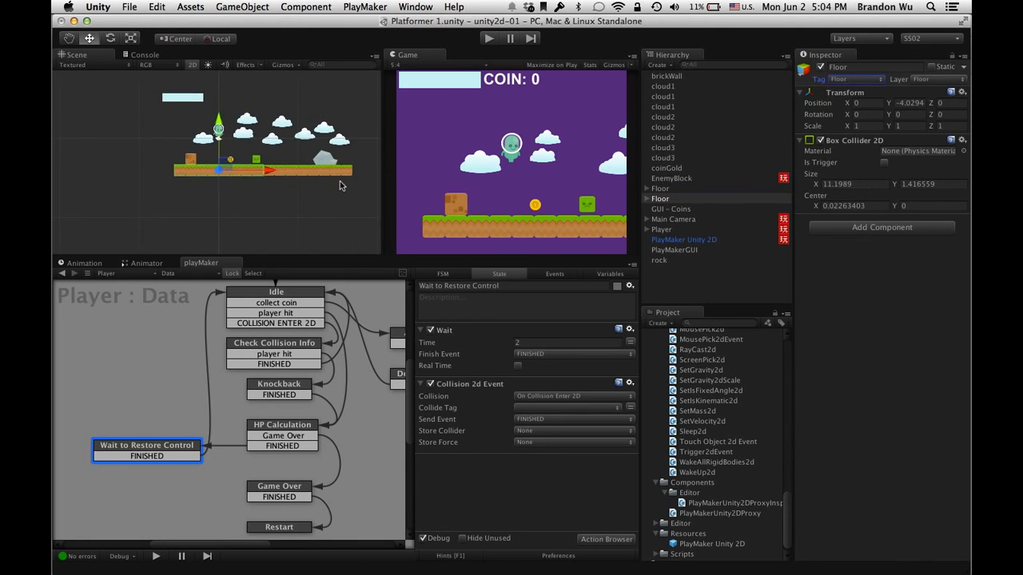
{"action": "scroll", "coordinate": [339, 181], "scroll_direction": "down", "scroll_amount": 2}
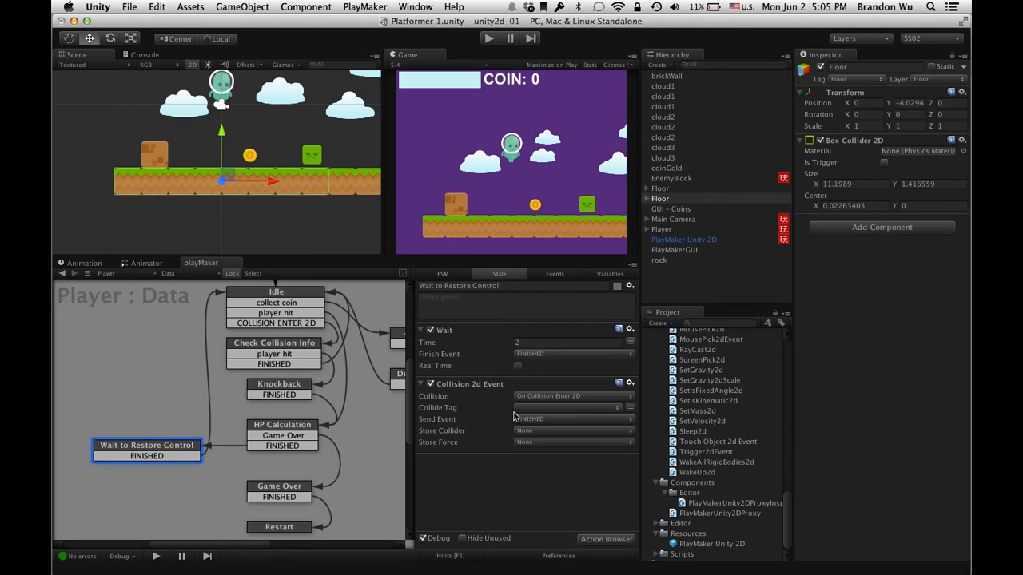
Step: Set the Collision 2d Event's Collide Tag to Floor and save the scene
{"action": "left_click", "coordinate": [540, 407]}
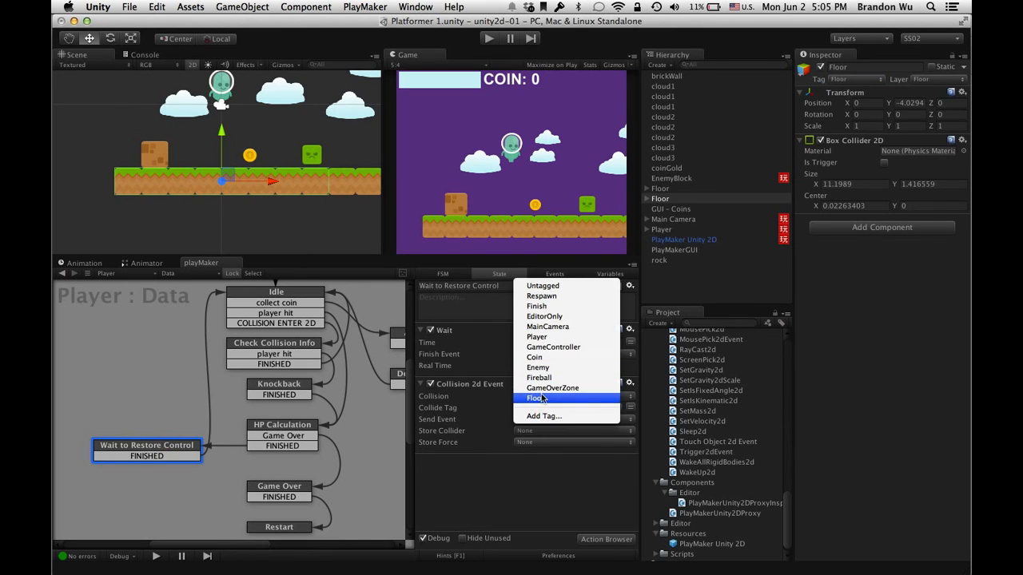
{"action": "left_click", "coordinate": [541, 398]}
{"action": "key", "text": "super+s"}
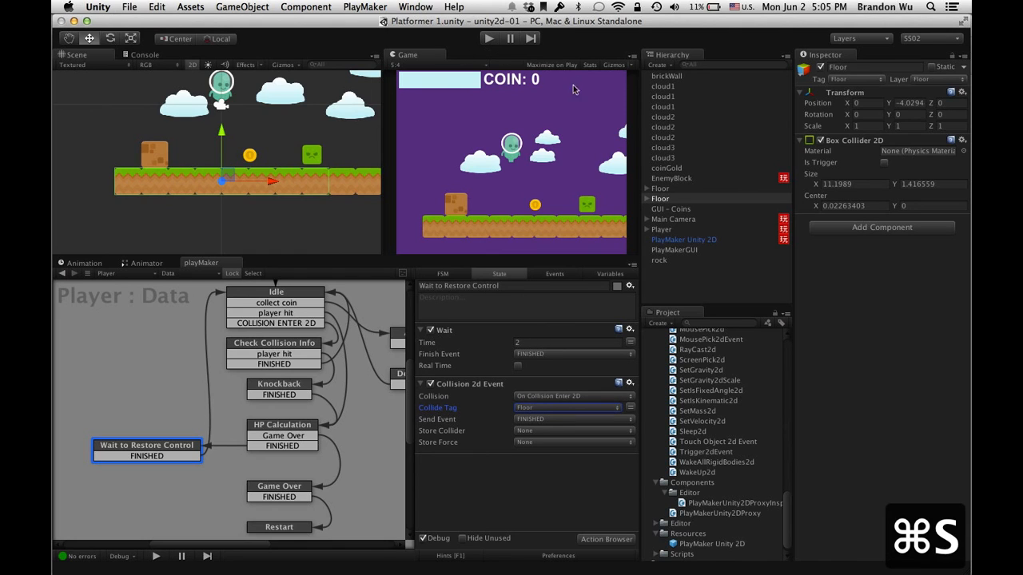
Step: Play-test the scene with the Player's Data FSM displayed, running and jumping around the enemy block to check knockback and control recovery, and stop the game
{"action": "left_click", "coordinate": [681, 230]}
{"action": "left_click", "coordinate": [488, 38]}
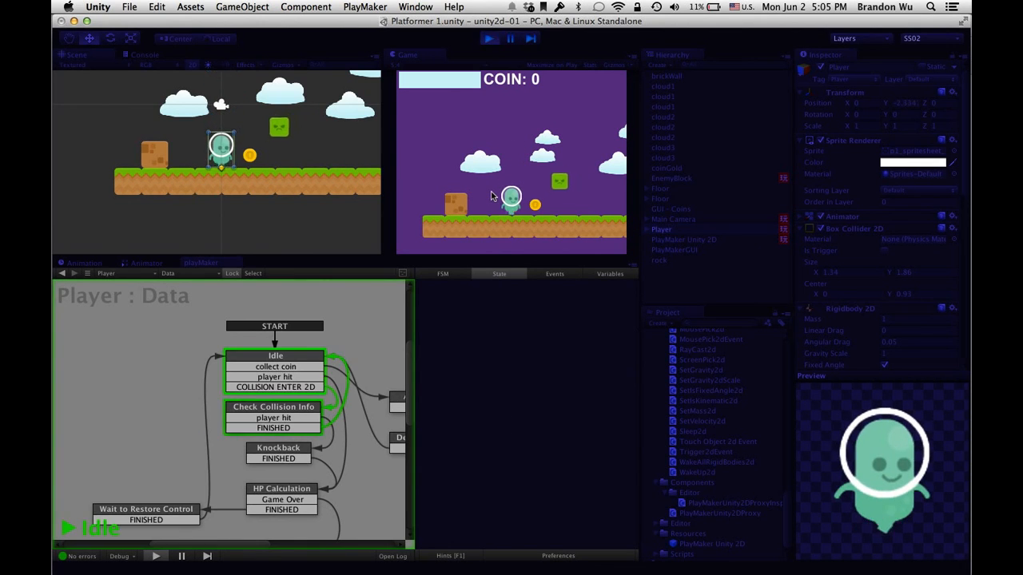
{"action": "key", "text": "Right"}
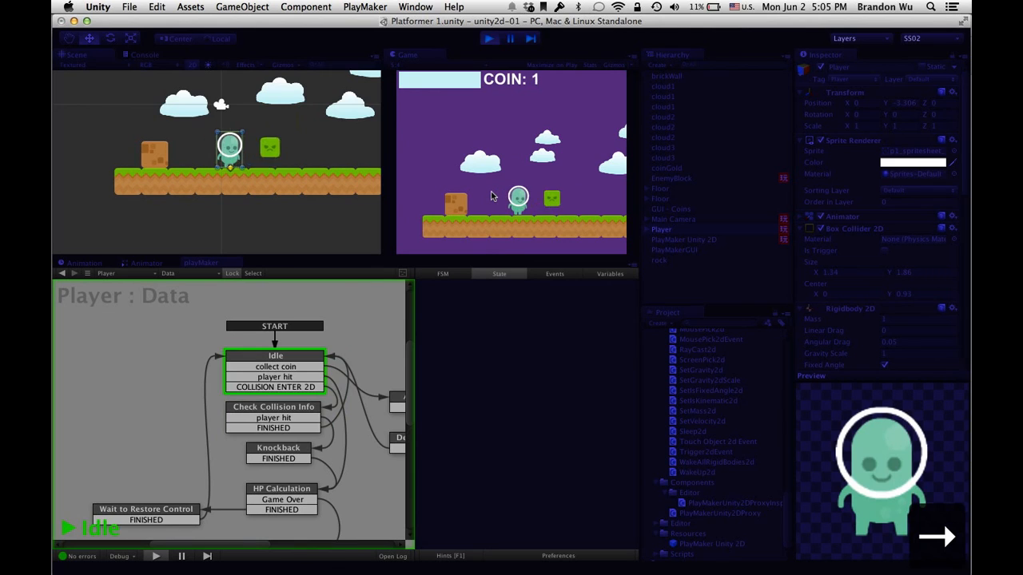
{"action": "key", "text": "Right"}
{"action": "key", "text": "Left"}
{"action": "key", "text": "Right"}
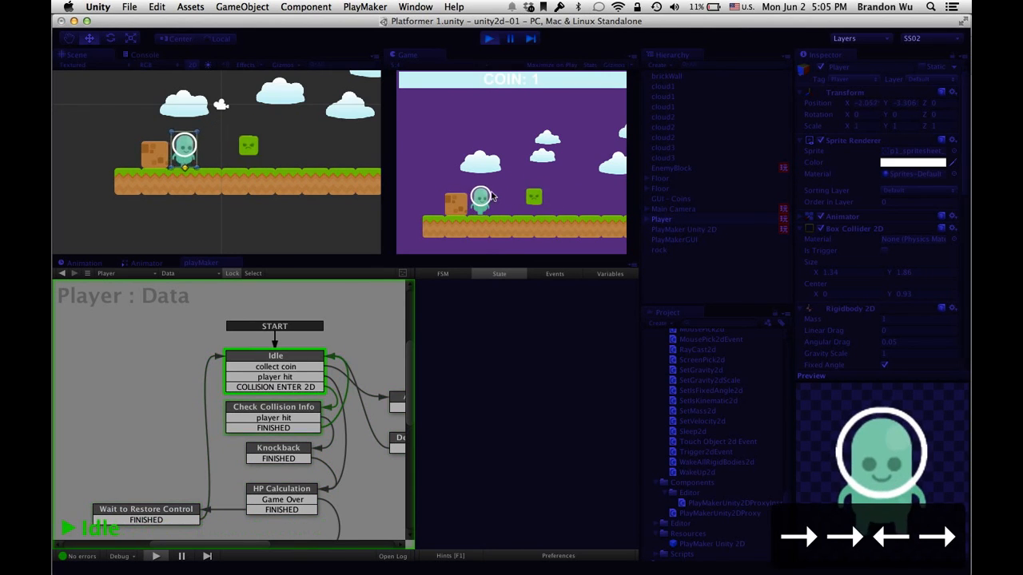
{"action": "key", "text": "Up"}
{"action": "key", "text": "Left"}
{"action": "key", "text": "Right"}
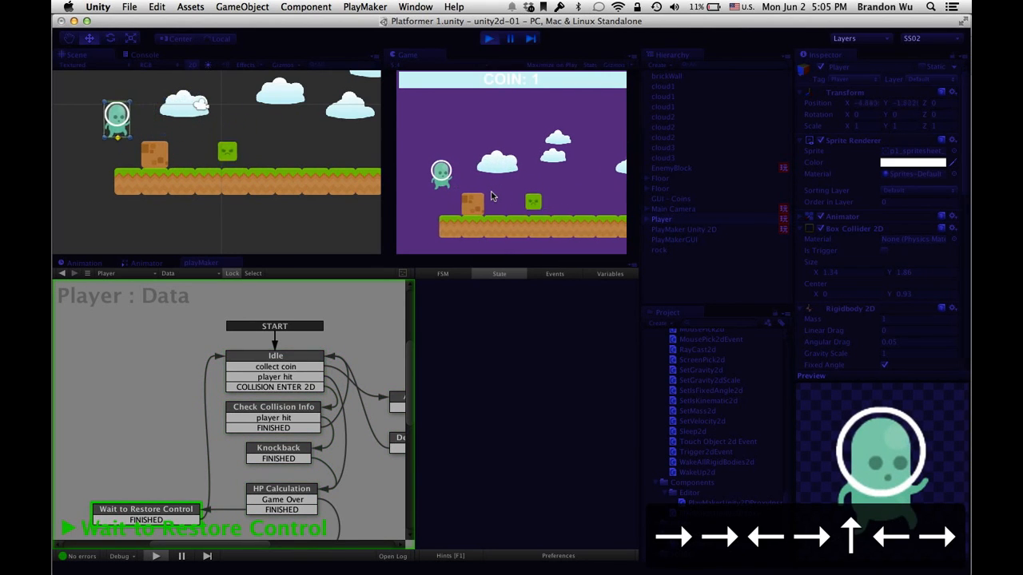
{"action": "key", "text": "Left"}
{"action": "key", "text": "Right"}
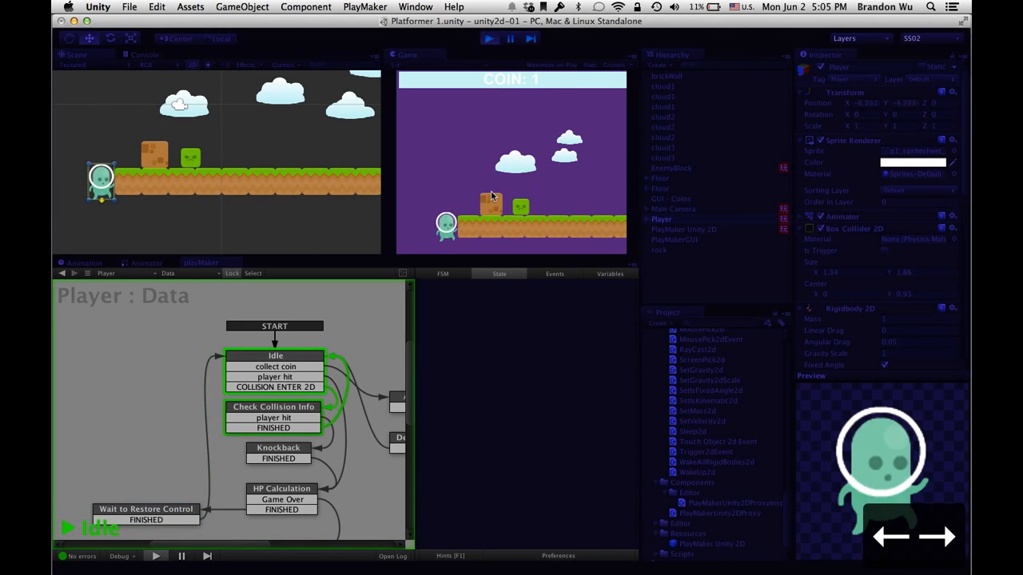
{"action": "key", "text": "Left"}
{"action": "key", "text": "Right"}
{"action": "key", "text": "super+p"}
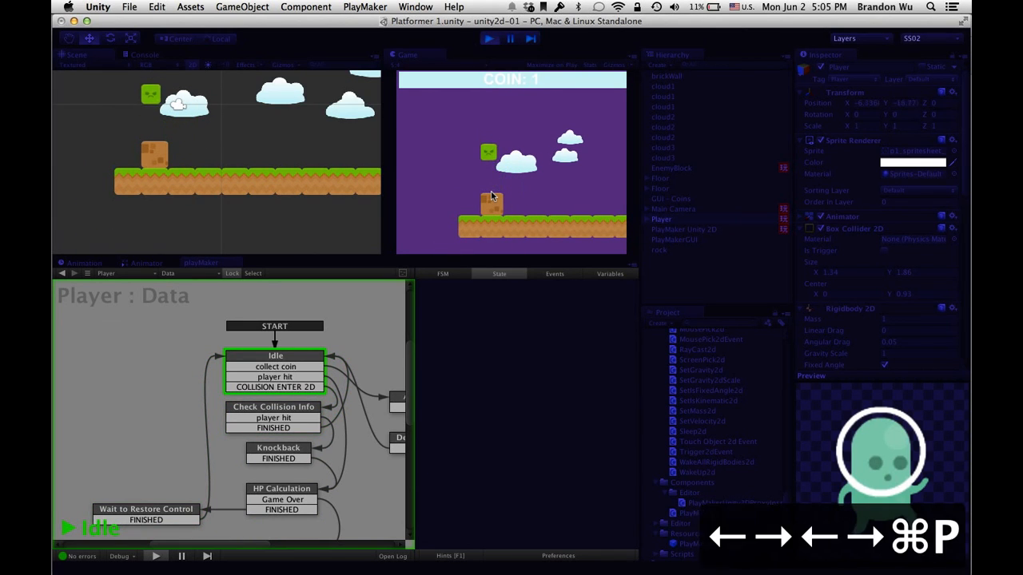
Step: Restart the play test and walk the player into the enemy block to check the FSM's return to Idle on floor contact
{"action": "key", "text": "super+p"}
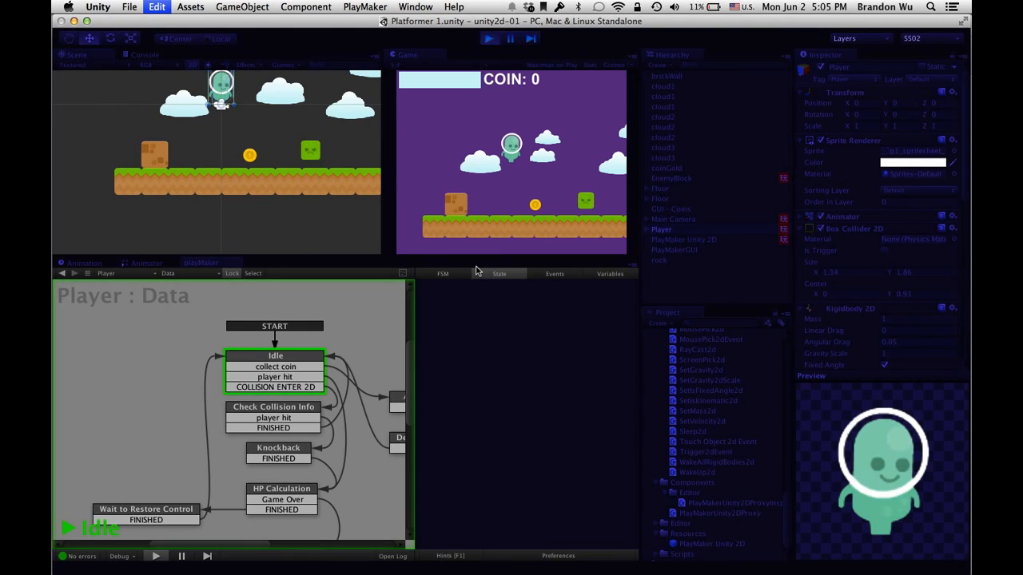
{"action": "key", "text": "Left"}
{"action": "key", "text": "Right"}
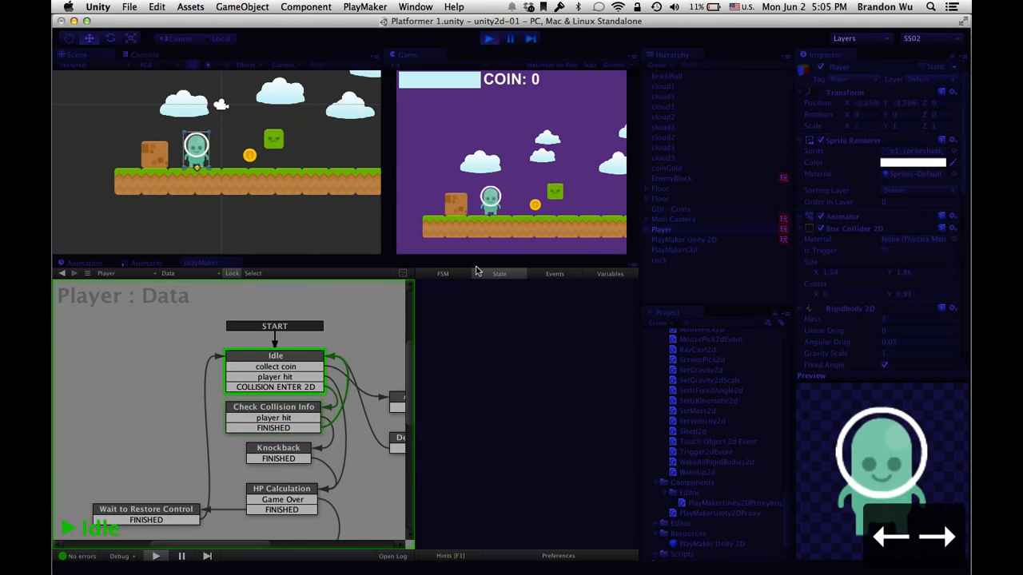
{"action": "key", "text": "Right"}
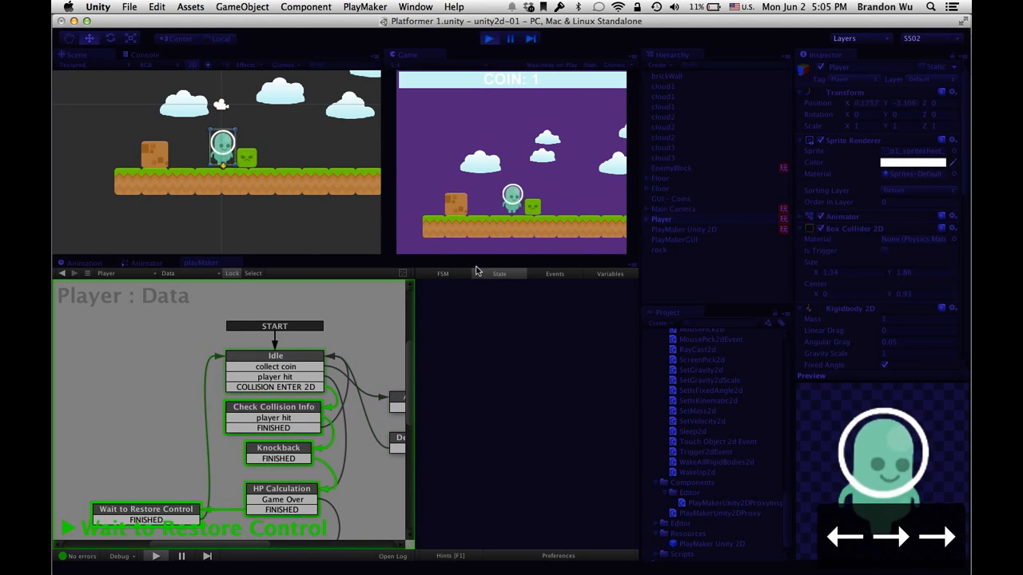
{"action": "key", "text": "Right"}
{"action": "key", "text": "Right"}
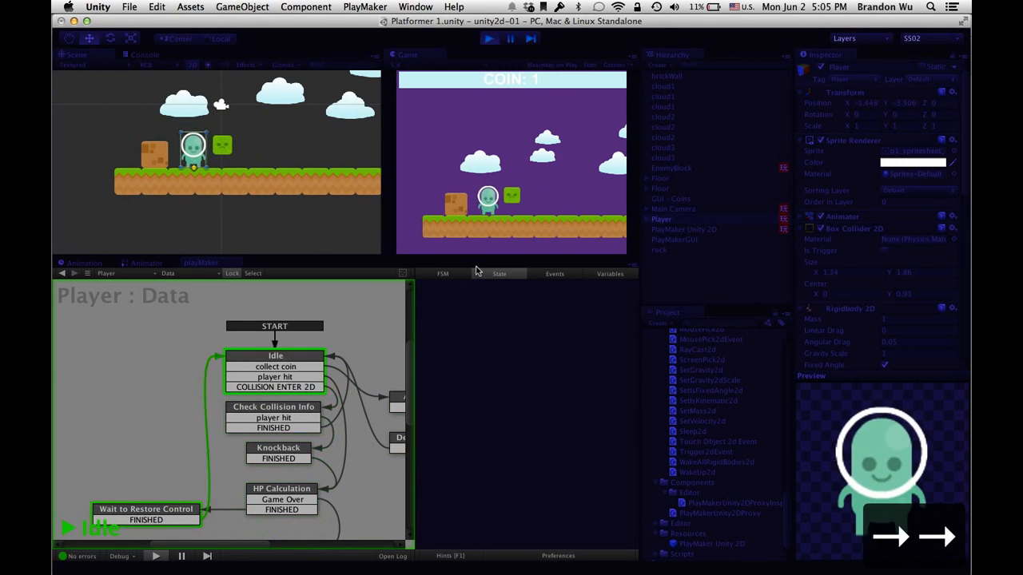
{"action": "key", "text": "Left"}
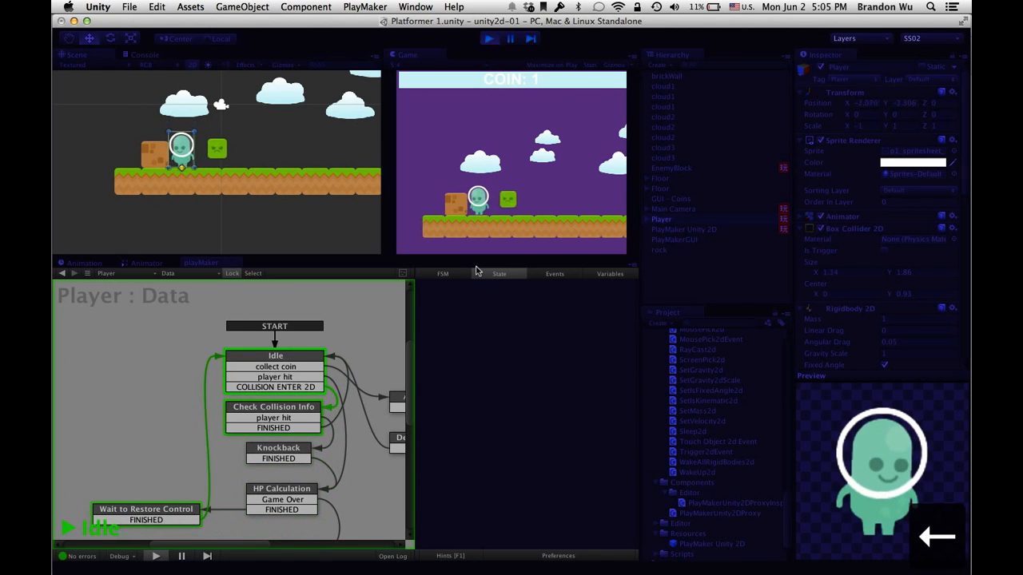
Step: Jump the player at and over the enemy block to test knockback and control recovery in mid-air
{"action": "key", "text": "Right"}
{"action": "key", "text": "Up"}
{"action": "key", "text": "Right"}
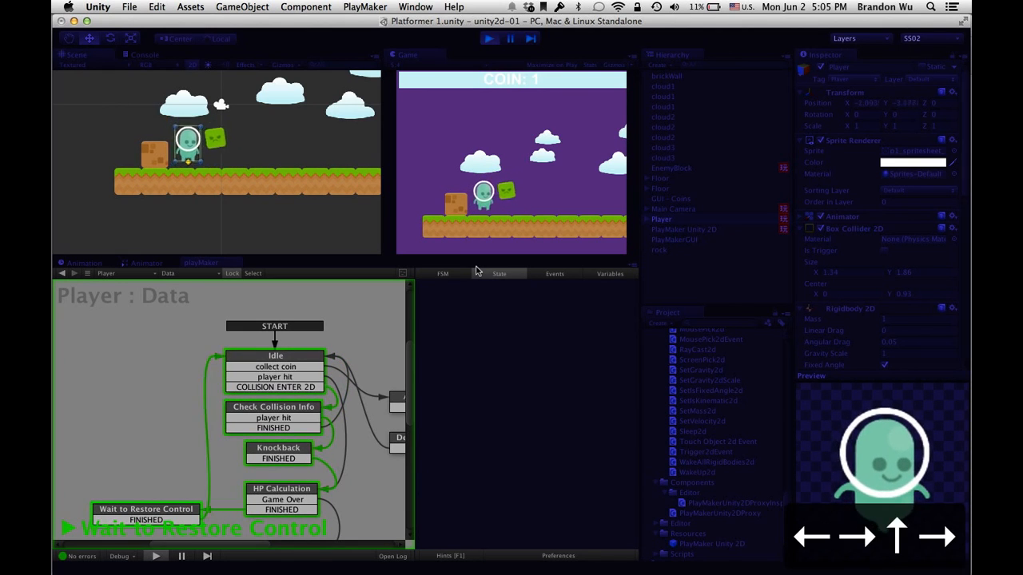
{"action": "key", "text": "Up"}
{"action": "key", "text": "Up"}
{"action": "key", "text": "Right"}
{"action": "key", "text": "Up"}
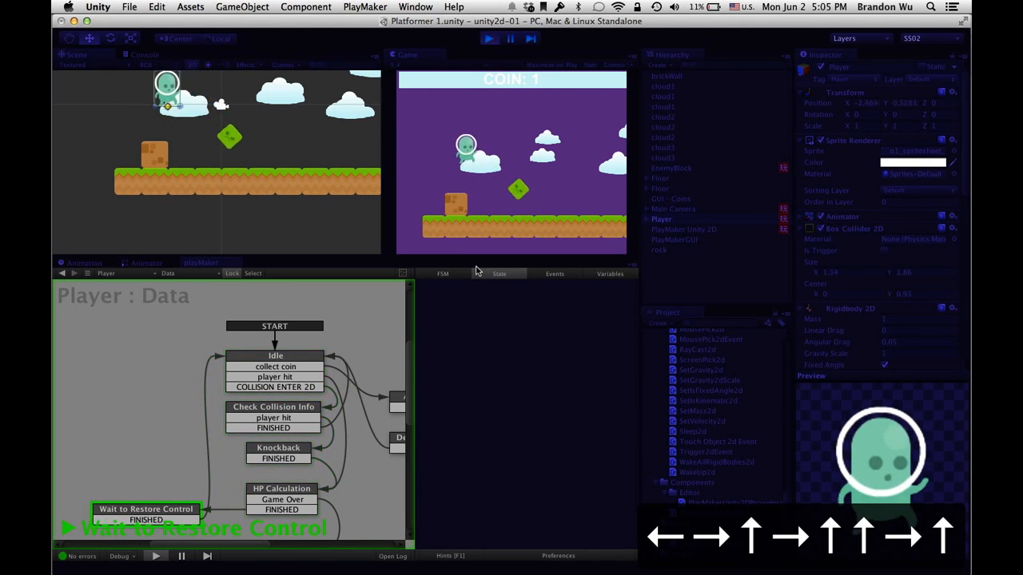
{"action": "key", "text": "Up"}
{"action": "key", "text": "Left"}
{"action": "key", "text": "Right"}
{"action": "key", "text": "Up"}
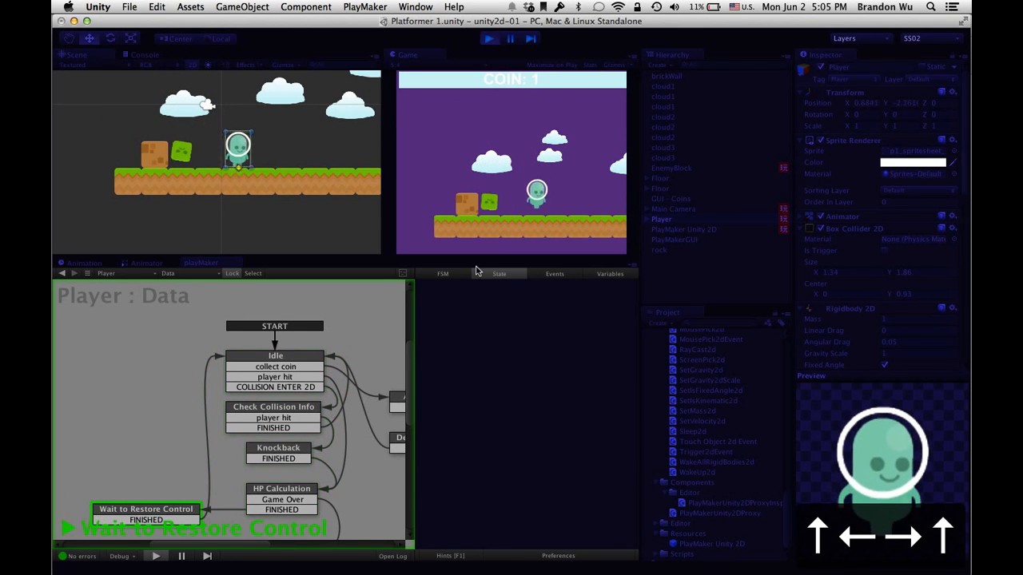
Step: Move the player back and forth on the far side of the enemy block to test knockback from the opposite direction
{"action": "key", "text": "Left"}
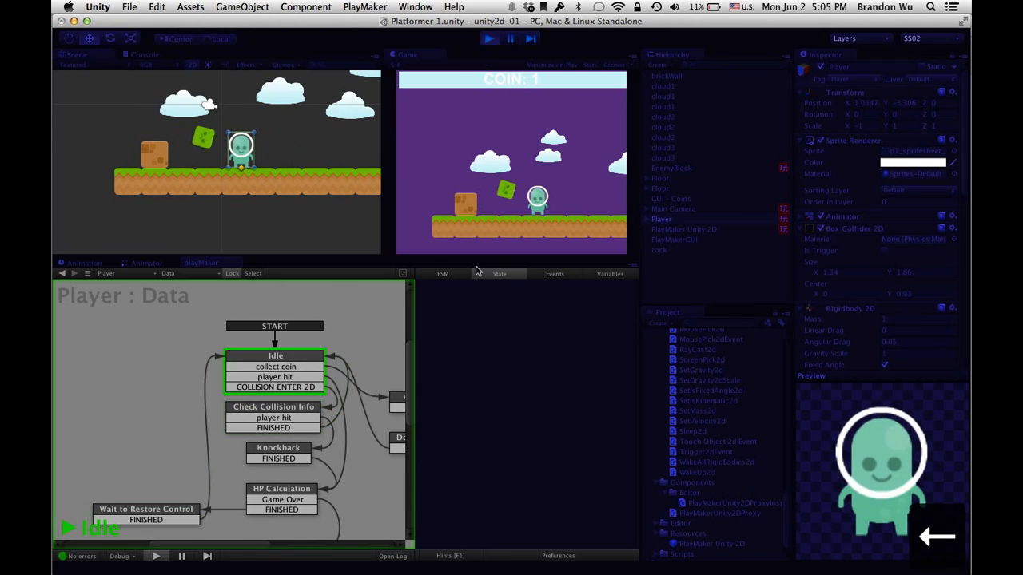
{"action": "key", "text": "Right"}
{"action": "key", "text": "Left"}
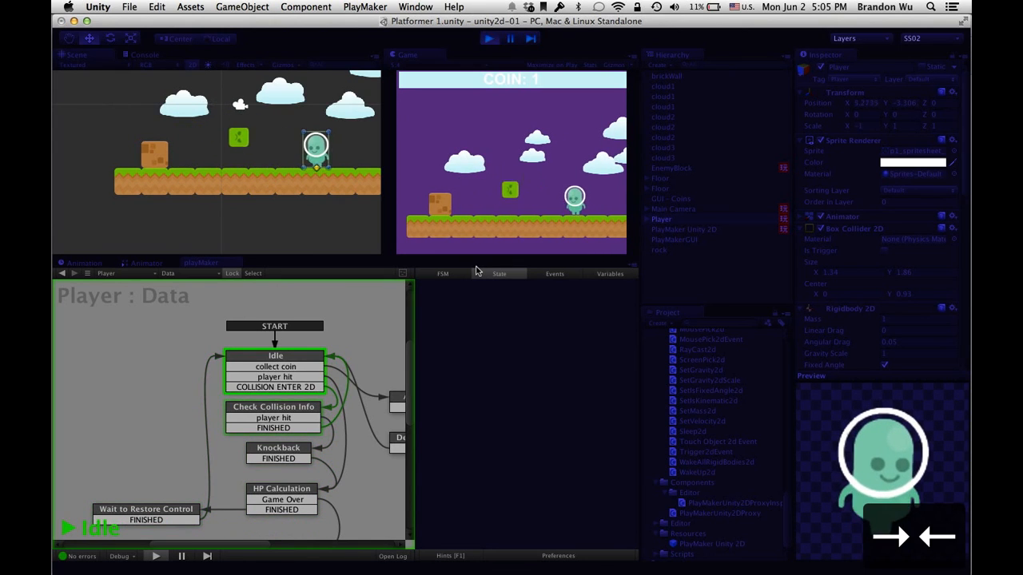
{"action": "key", "text": "Left"}
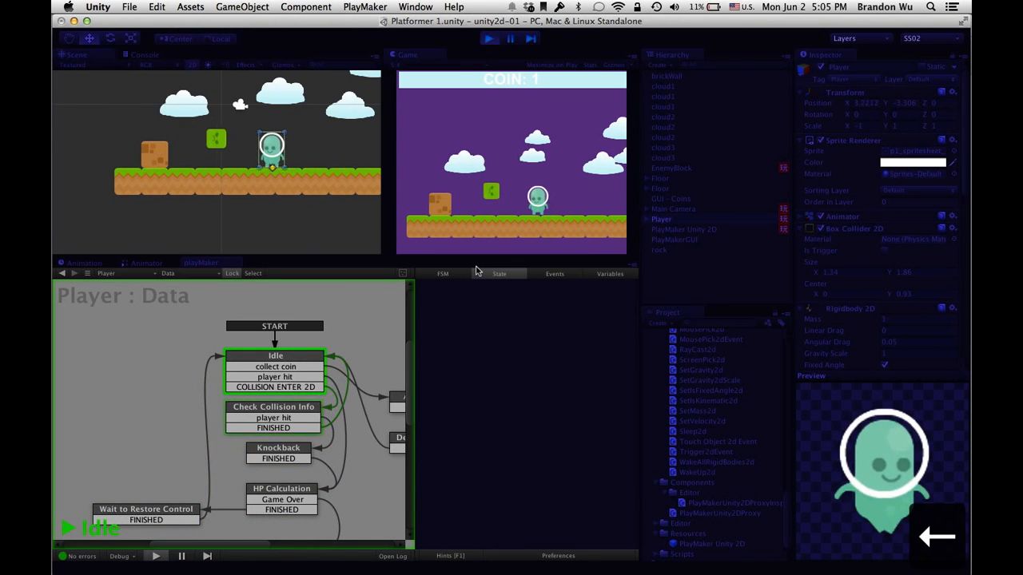
{"action": "key", "text": "Left"}
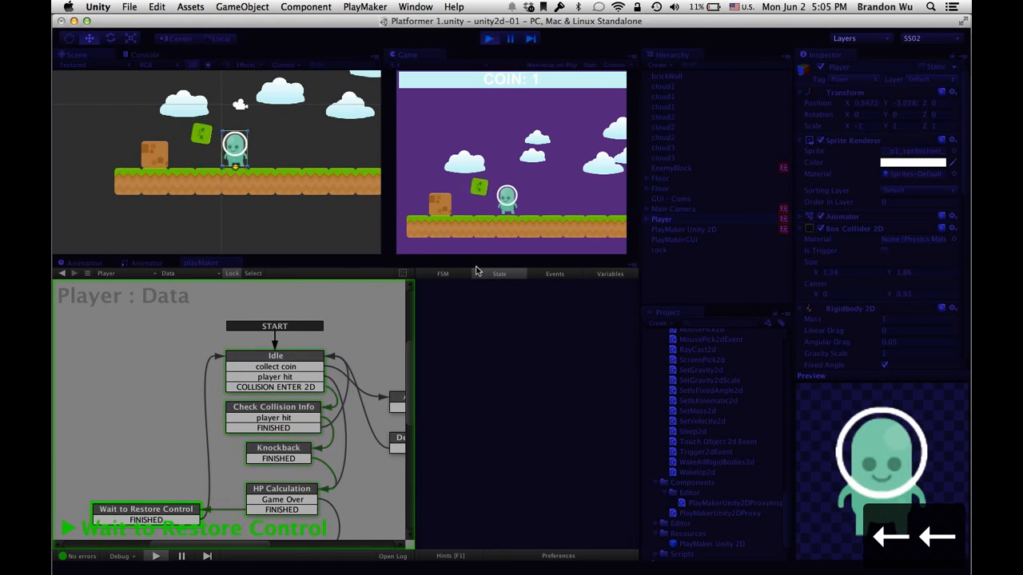
{"action": "key", "text": "Right"}
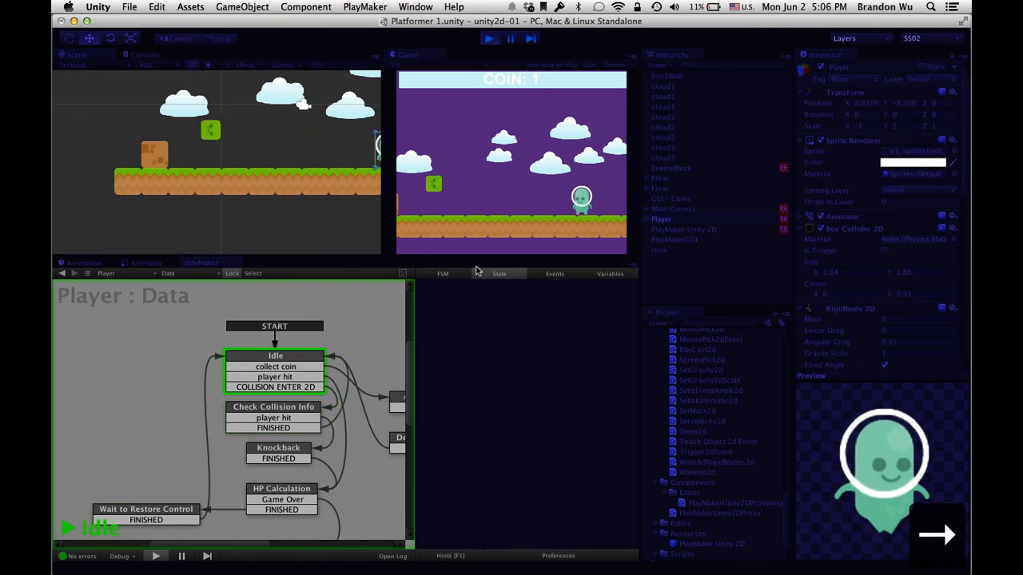
{"action": "key", "text": "Left"}
{"action": "key", "text": "Left"}
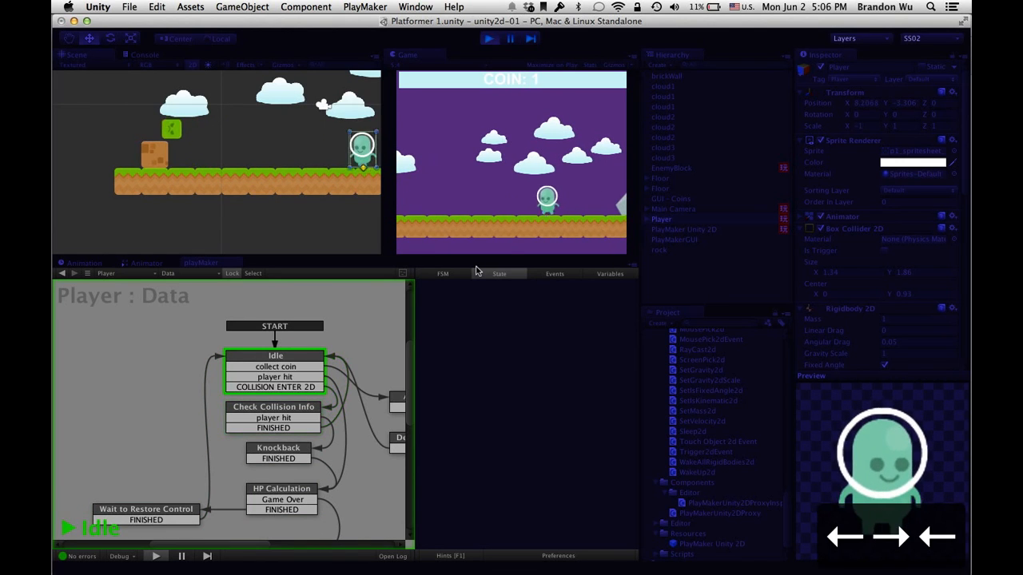
{"action": "key", "text": "Right"}
{"action": "key", "text": "Left"}
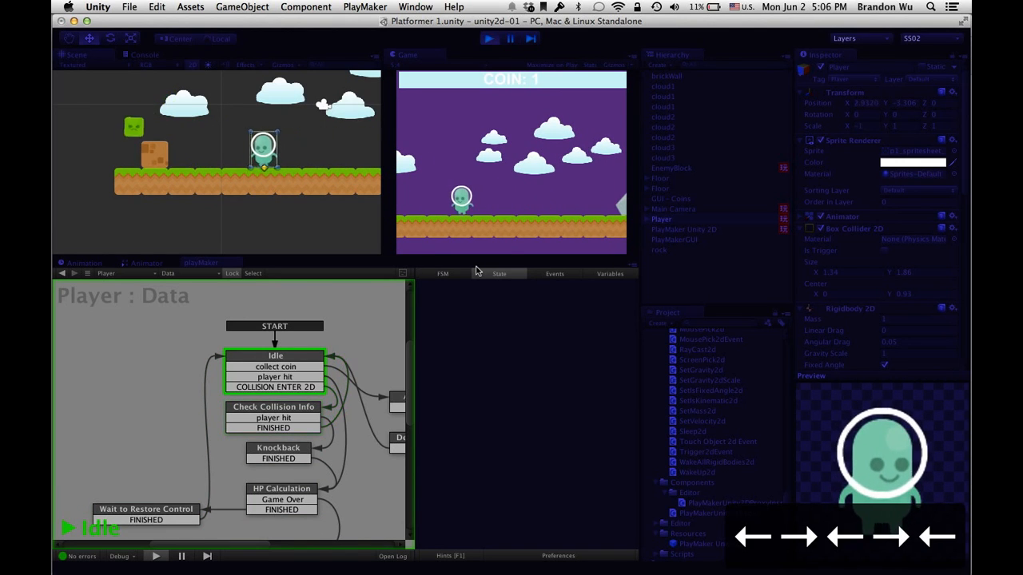